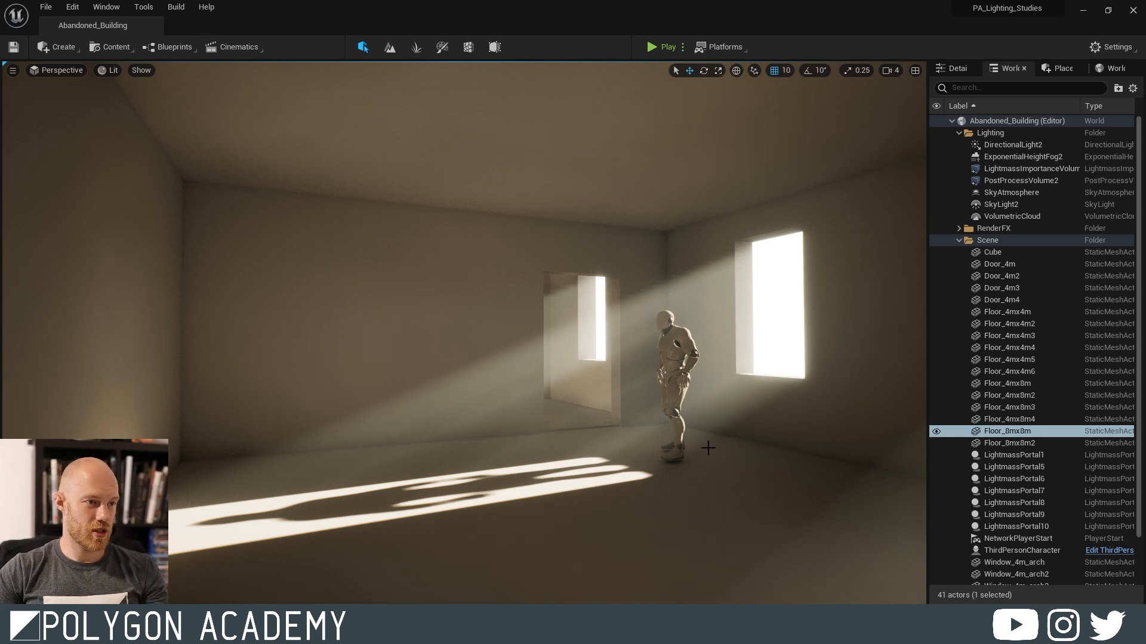
- Collapse the Scene folder in the outliner and look over the building's exterior and sky
{"action": "left_click", "coordinate": [959, 240]}
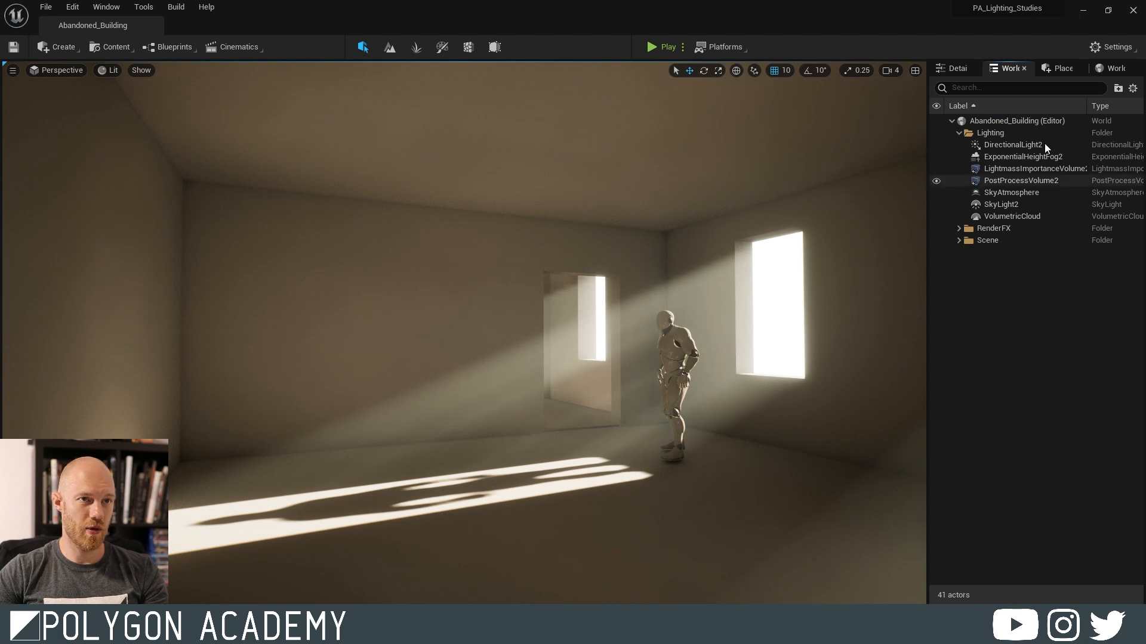
{"action": "key", "text": "w"}
{"action": "right_click_drag", "start_coordinate": [716, 286], "coordinate": [836, 239]}
{"action": "mouse_move", "coordinate": [805, 291]}
{"action": "right_mouse_down"}
{"action": "mouse_move", "coordinate": [746, 286]}
{"action": "mouse_move", "coordinate": [806, 291]}
{"action": "right_mouse_up"}
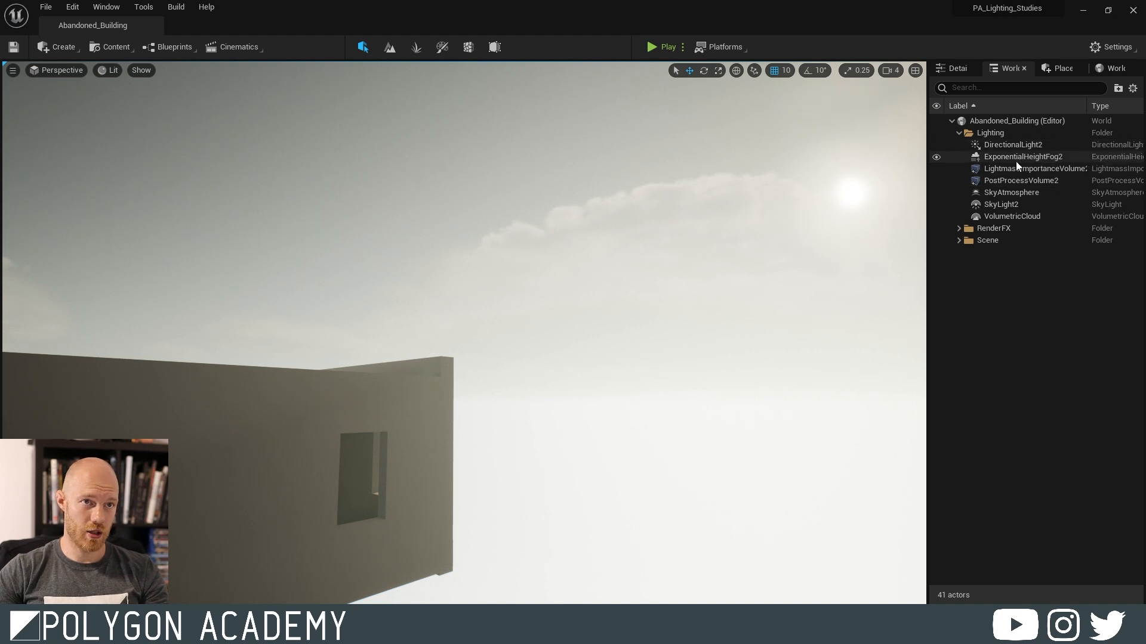
{"action": "key", "text": "w"}
{"action": "right_click_drag", "start_coordinate": [522, 361], "coordinate": [645, 433]}
{"action": "key", "text": "s"}
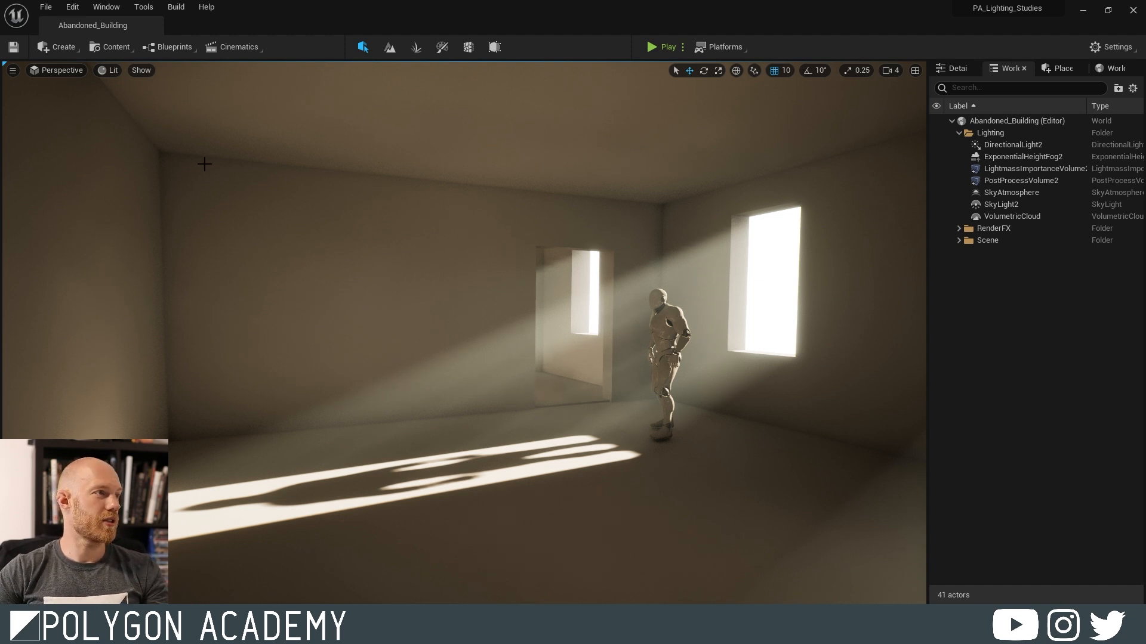
- Open the Rendering section of the Project Settings
{"action": "left_click", "coordinate": [71, 12]}
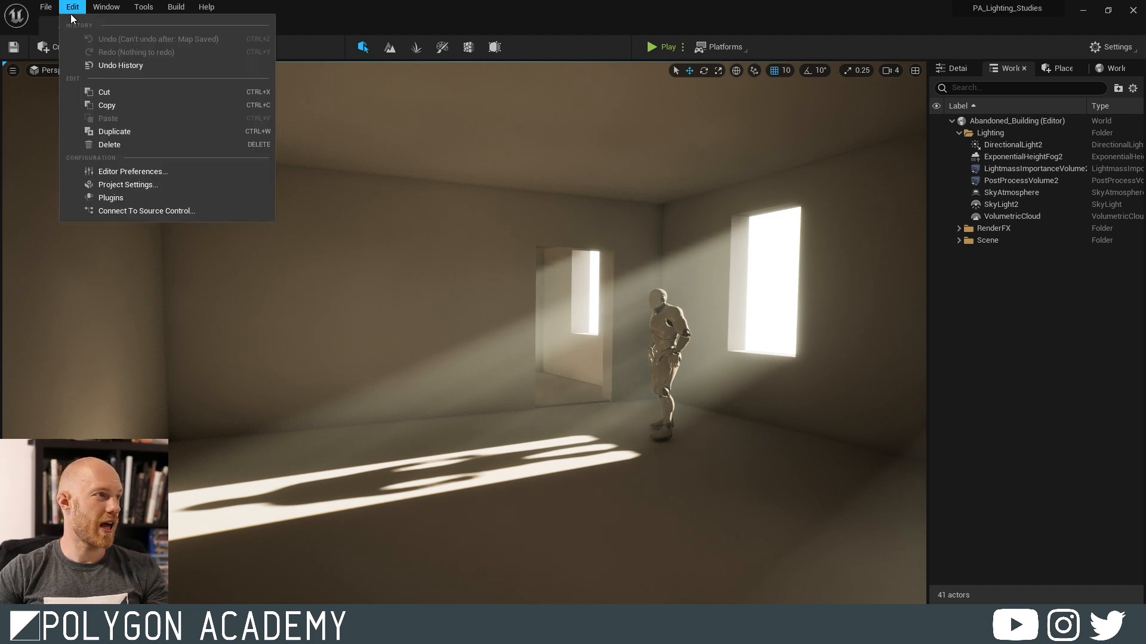
{"action": "left_click", "coordinate": [127, 185]}
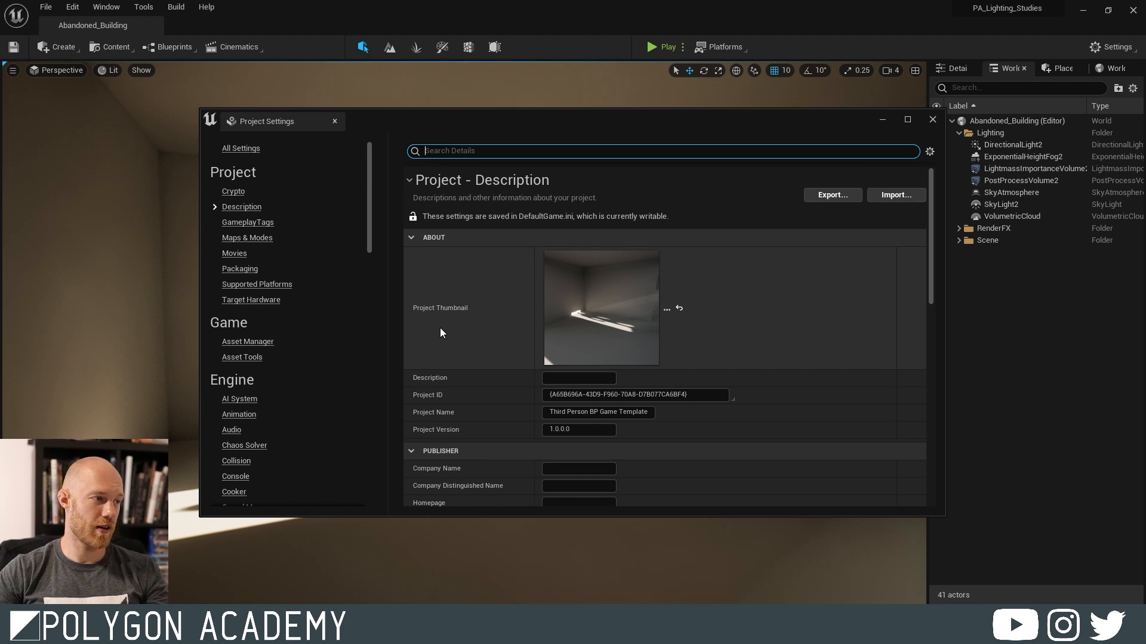
{"action": "scroll", "coordinate": [299, 313], "scroll_direction": "down", "scroll_amount": 10}
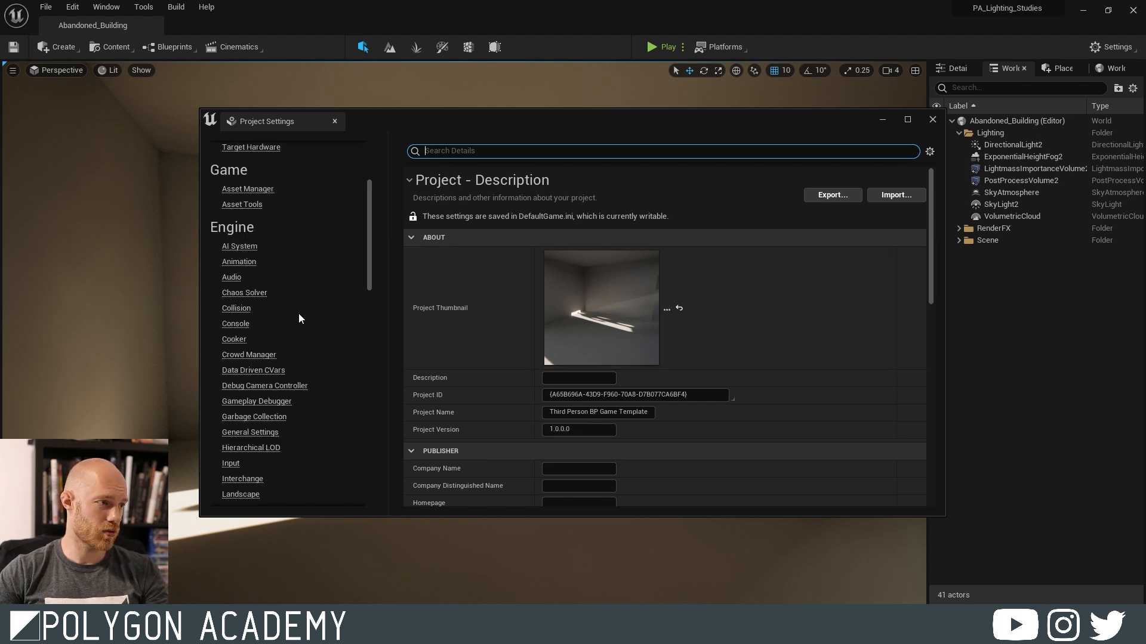
{"action": "scroll", "coordinate": [294, 248], "scroll_direction": "down", "scroll_amount": 5}
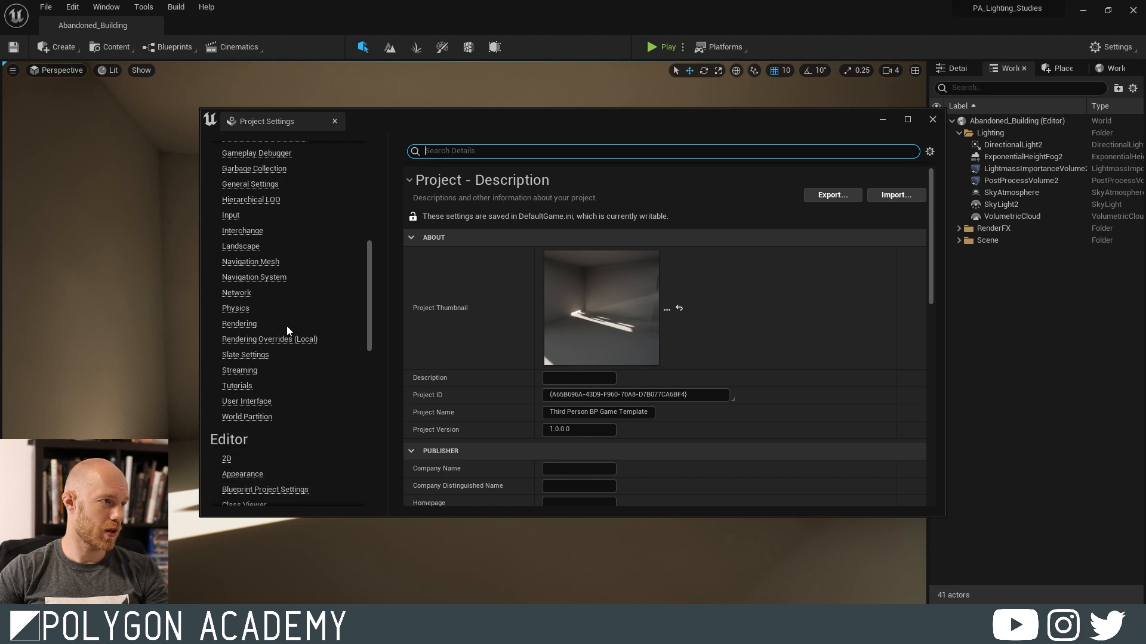
{"action": "left_click", "coordinate": [227, 324]}
- Check the available Dynamic Global Illumination Method options without changing the selection, and close the Project Settings
{"action": "scroll", "coordinate": [636, 313], "scroll_direction": "down", "scroll_amount": 5}
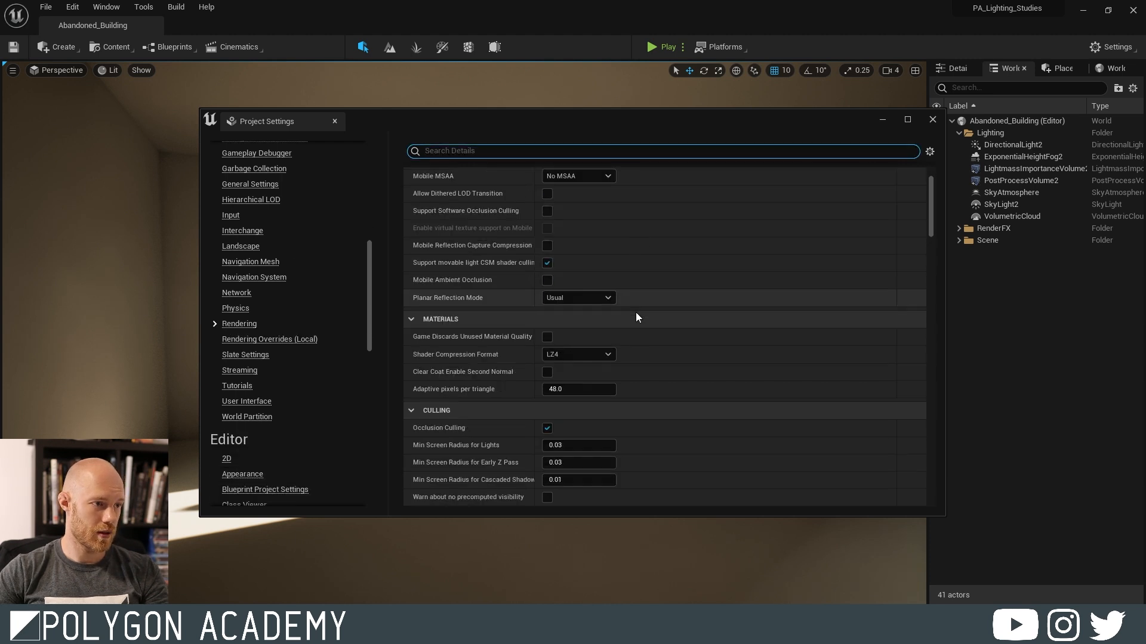
{"action": "scroll", "coordinate": [650, 221], "scroll_direction": "down", "scroll_amount": 10}
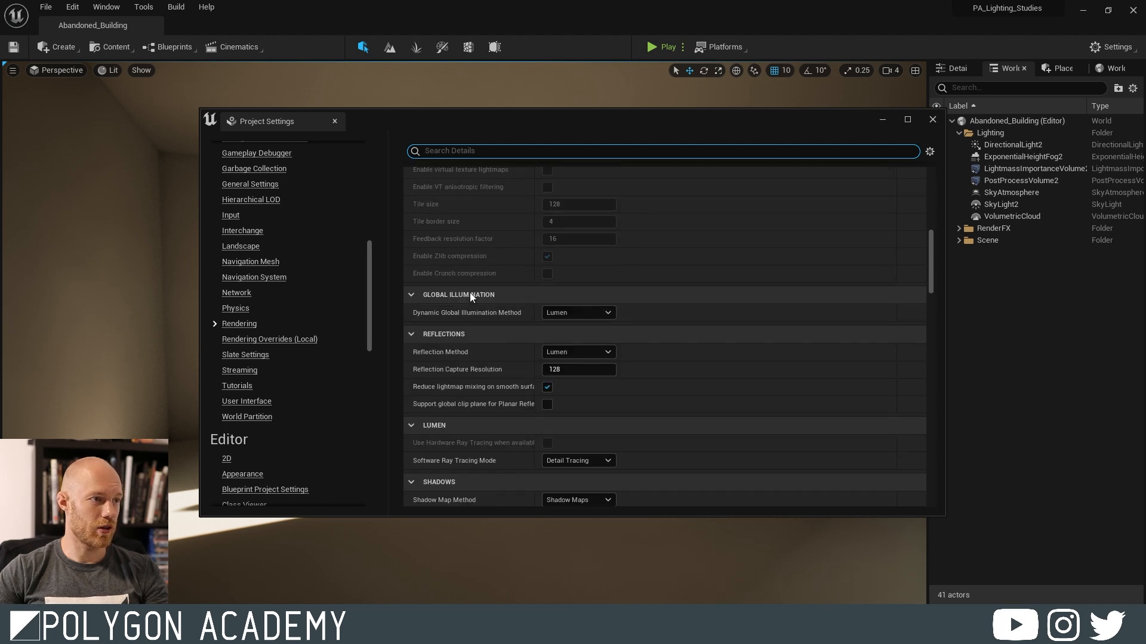
{"action": "left_click", "coordinate": [577, 314]}
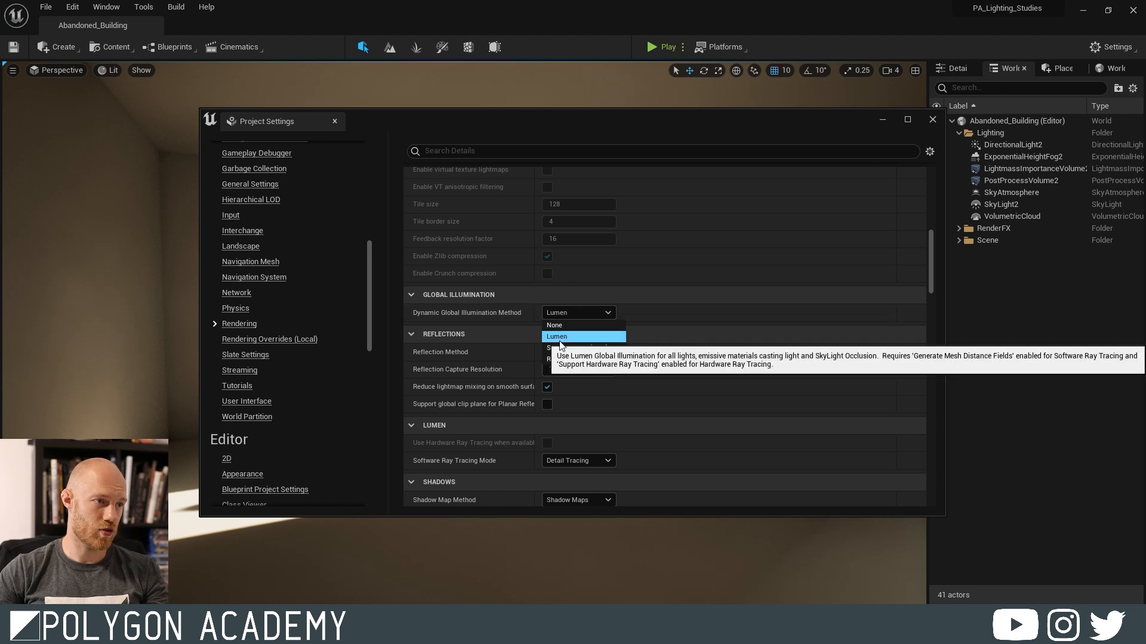
{"action": "left_click", "coordinate": [650, 306]}
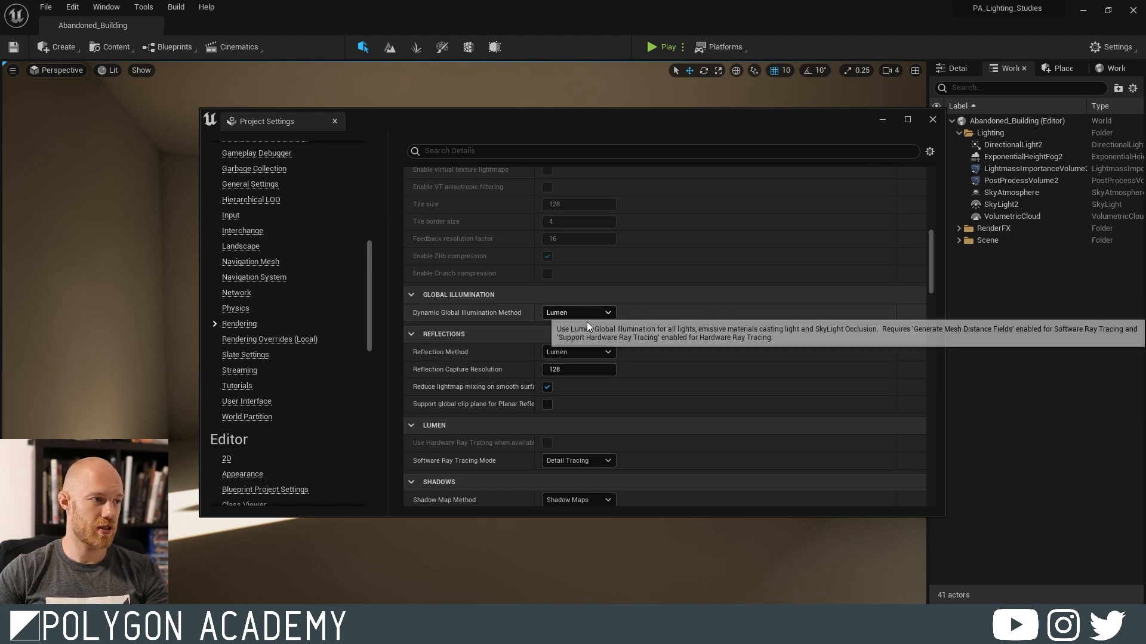
{"action": "left_click", "coordinate": [932, 119]}
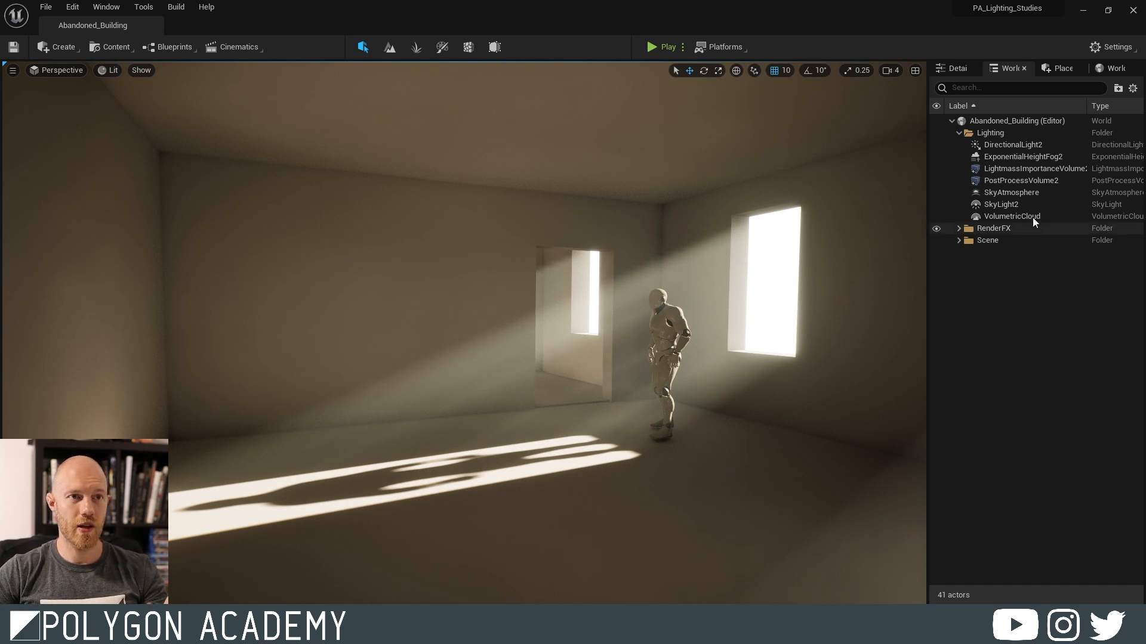
- Set PostProcessVolume2's Global Illumination method to Screen Space (Beta) and inspect the room's lighting
{"action": "left_click", "coordinate": [1031, 181]}
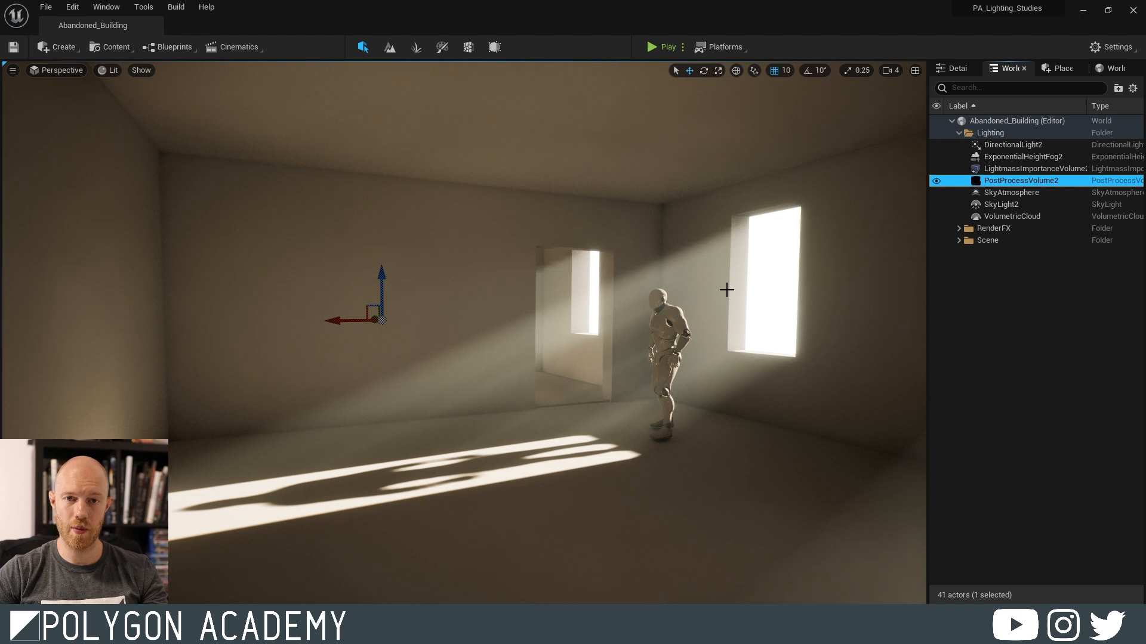
{"action": "left_click", "coordinate": [954, 68]}
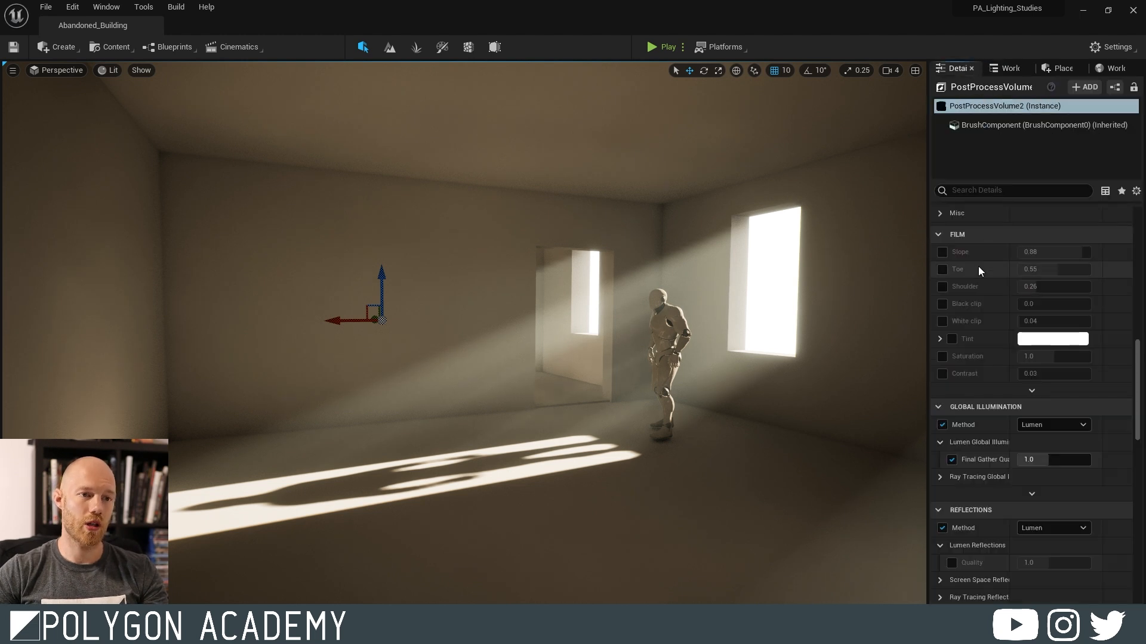
{"action": "scroll", "coordinate": [983, 293], "scroll_direction": "up", "scroll_amount": 2}
{"action": "scroll", "coordinate": [983, 304], "scroll_direction": "down", "scroll_amount": 3}
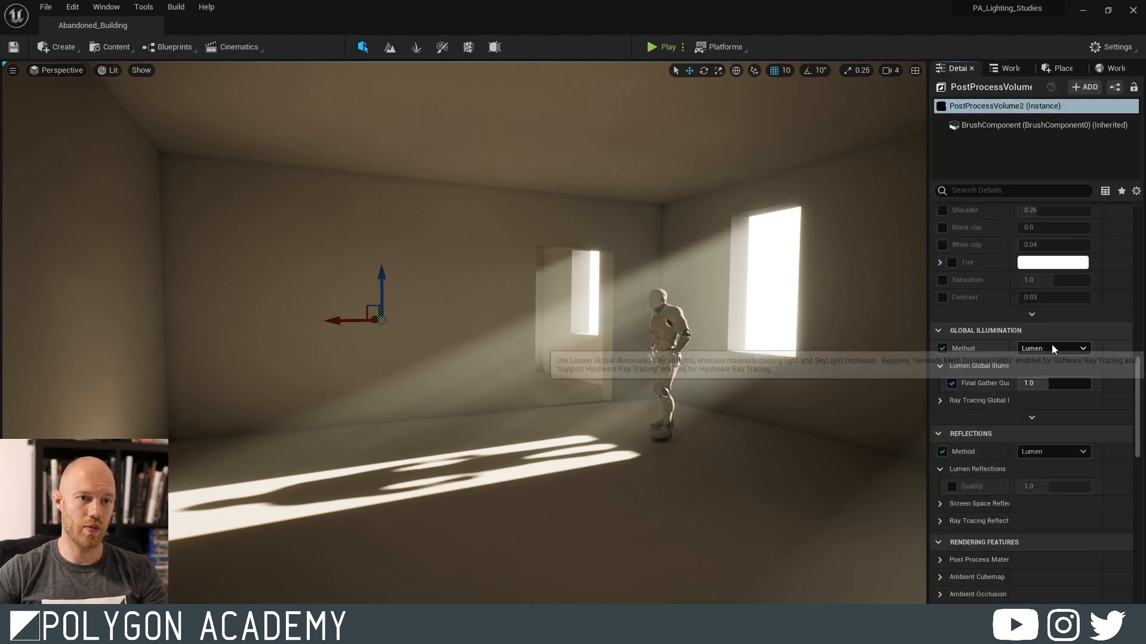
{"action": "left_click", "coordinate": [1056, 350]}
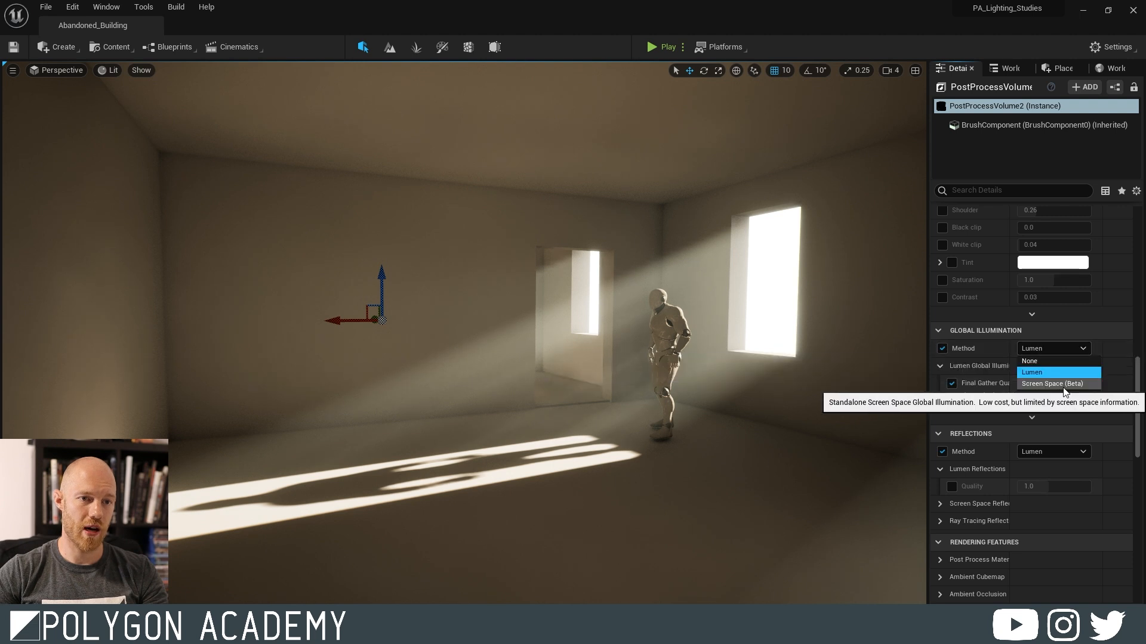
{"action": "left_click", "coordinate": [1064, 386]}
{"action": "right_click_drag", "start_coordinate": [670, 409], "coordinate": [632, 406]}
{"action": "middle_click_drag", "start_coordinate": [632, 406], "coordinate": [575, 371]}
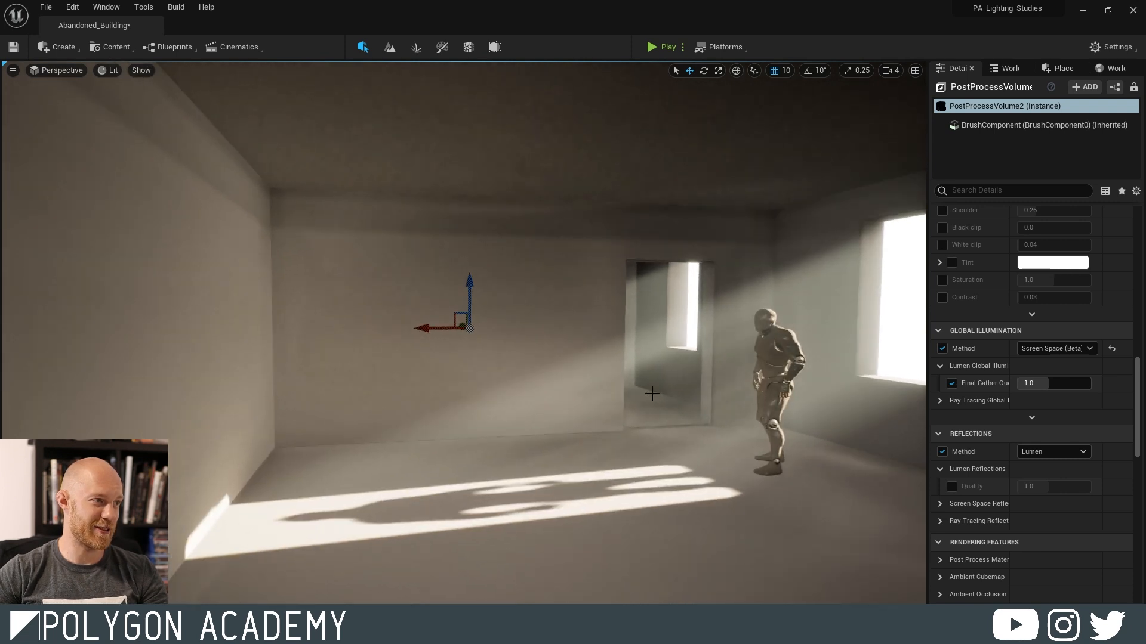
{"action": "right_click_drag", "start_coordinate": [716, 412], "coordinate": [704, 438]}
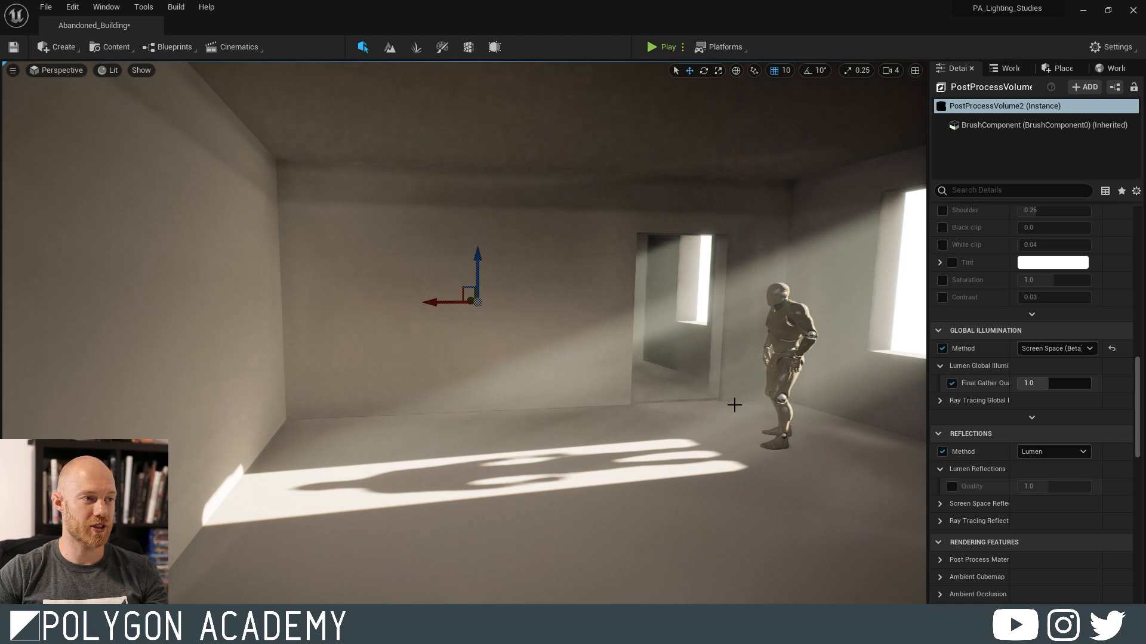
{"action": "right_click_drag", "start_coordinate": [608, 413], "coordinate": [631, 394]}
- Set the post process volume's Global Illumination method to None and inspect the room
{"action": "left_click", "coordinate": [1038, 348]}
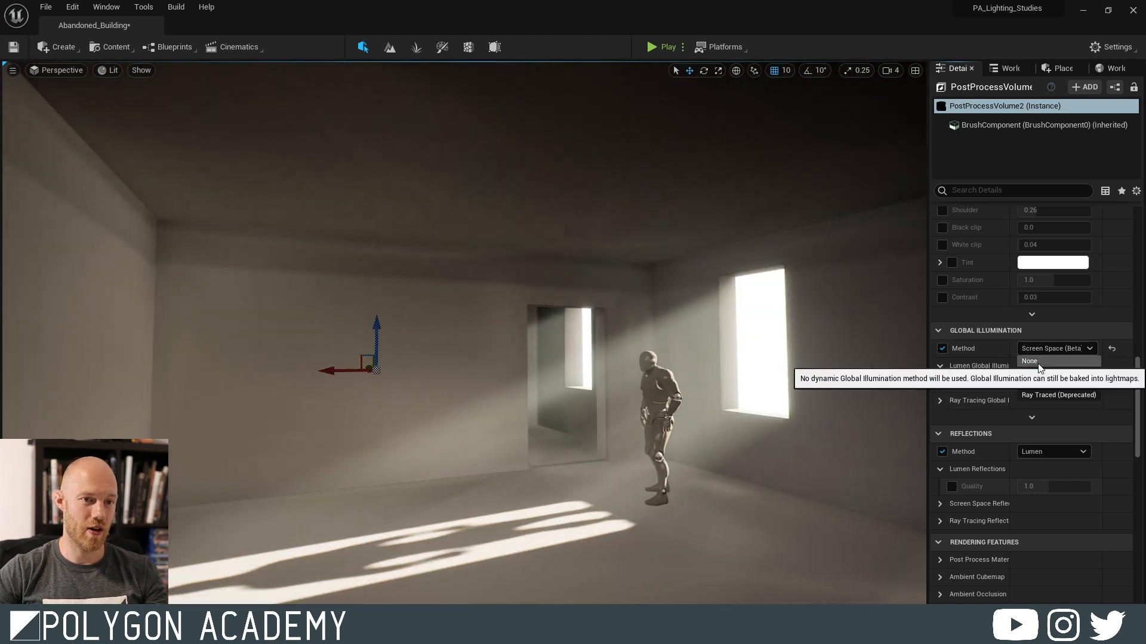
{"action": "left_click", "coordinate": [1039, 364]}
{"action": "right_click_drag", "start_coordinate": [633, 382], "coordinate": [603, 394]}
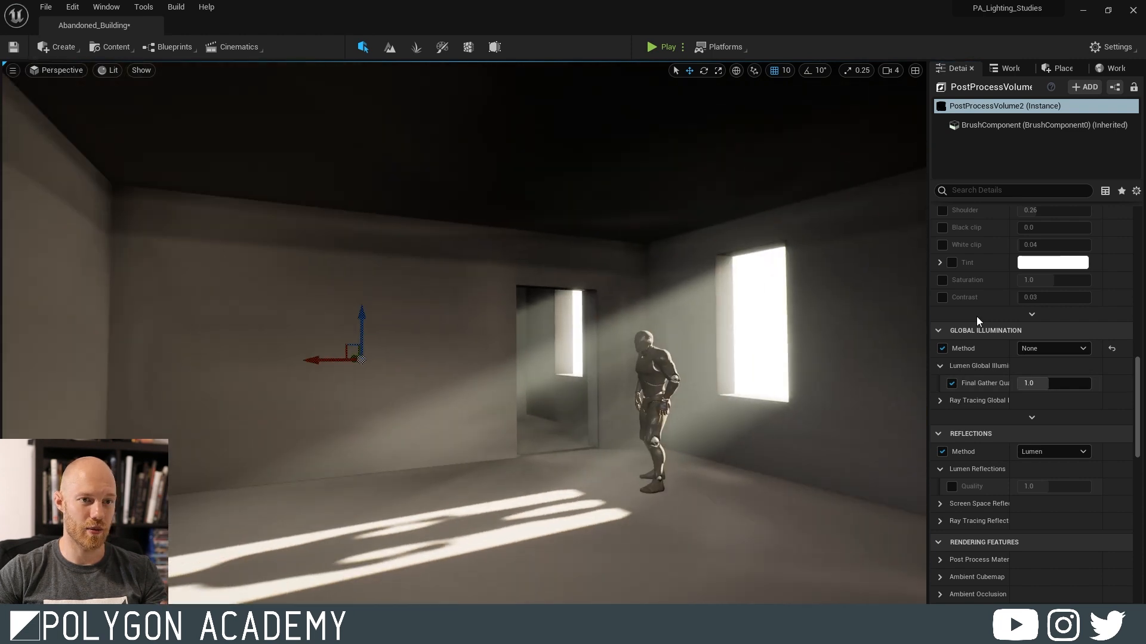
- Set the post process volume's Global Illumination method to Lumen
{"action": "left_click", "coordinate": [1054, 348]}
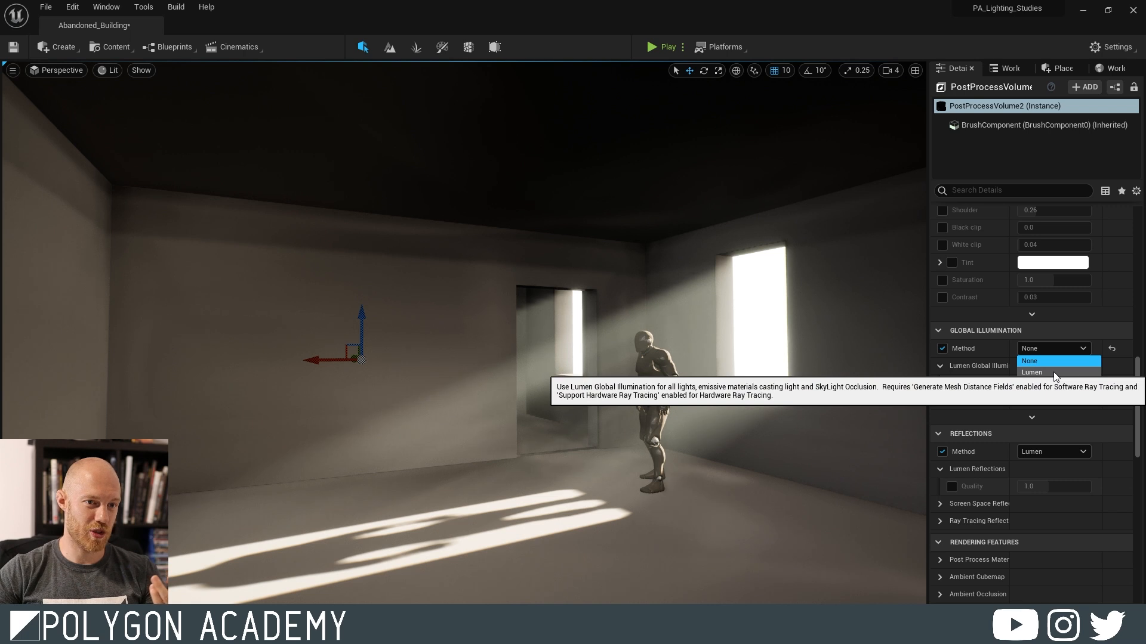
{"action": "left_click", "coordinate": [1054, 373]}
{"action": "right_click_drag", "start_coordinate": [534, 420], "coordinate": [504, 421]}
{"action": "mouse_move", "coordinate": [400, 354]}
{"action": "right_mouse_down"}
{"action": "mouse_move", "coordinate": [421, 354]}
{"action": "mouse_move", "coordinate": [400, 367]}
{"action": "right_mouse_up"}
- Examine the Lumen lighting in the space with arched windows and return to the room with the character
{"action": "right_click_drag", "start_coordinate": [547, 336], "coordinate": [411, 422]}
{"action": "key", "text": "w"}
{"action": "key", "text": "s"}
{"action": "key", "text": "w"}
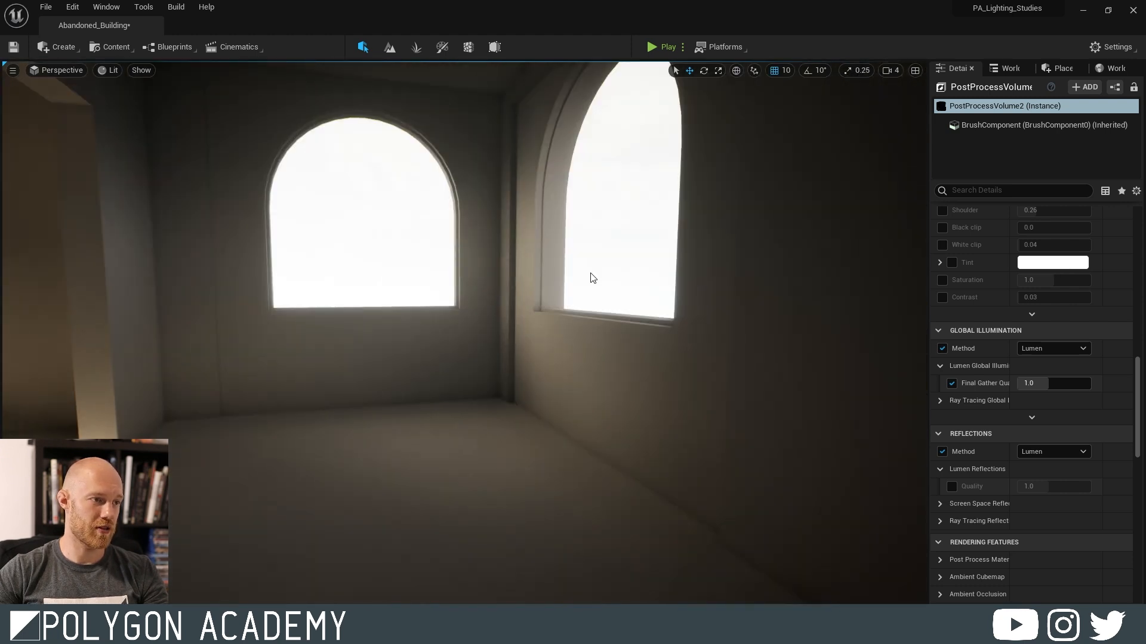
{"action": "right_click_drag", "start_coordinate": [590, 278], "coordinate": [86, 233]}
{"action": "key", "text": "s"}
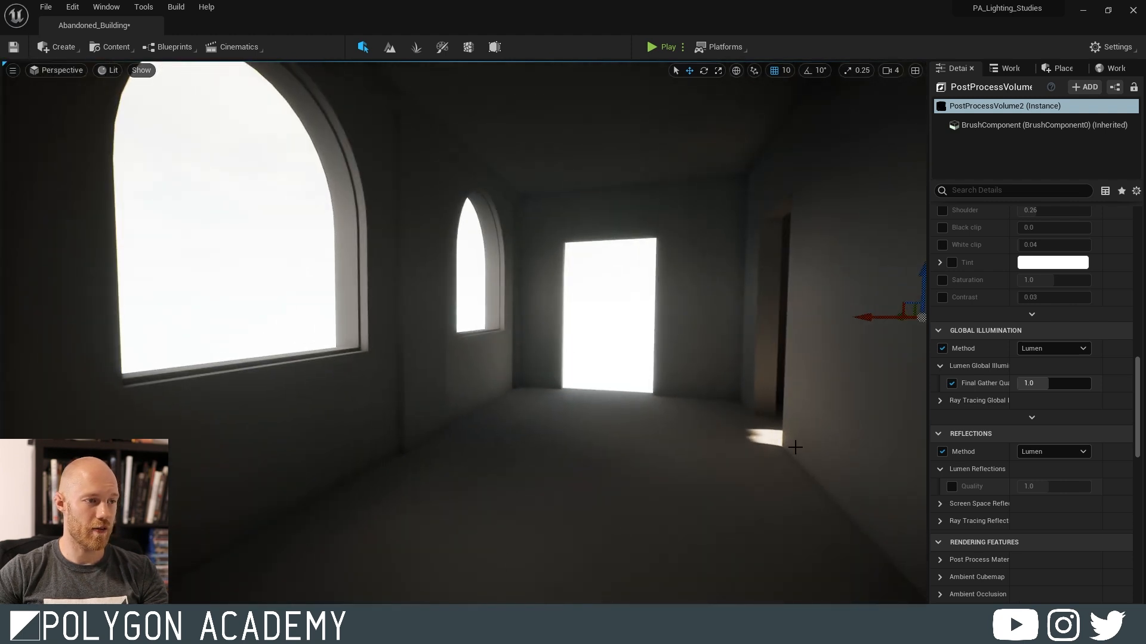
{"action": "right_click_drag", "start_coordinate": [616, 417], "coordinate": [518, 414]}
{"action": "key", "text": "w"}
{"action": "key", "text": "s"}
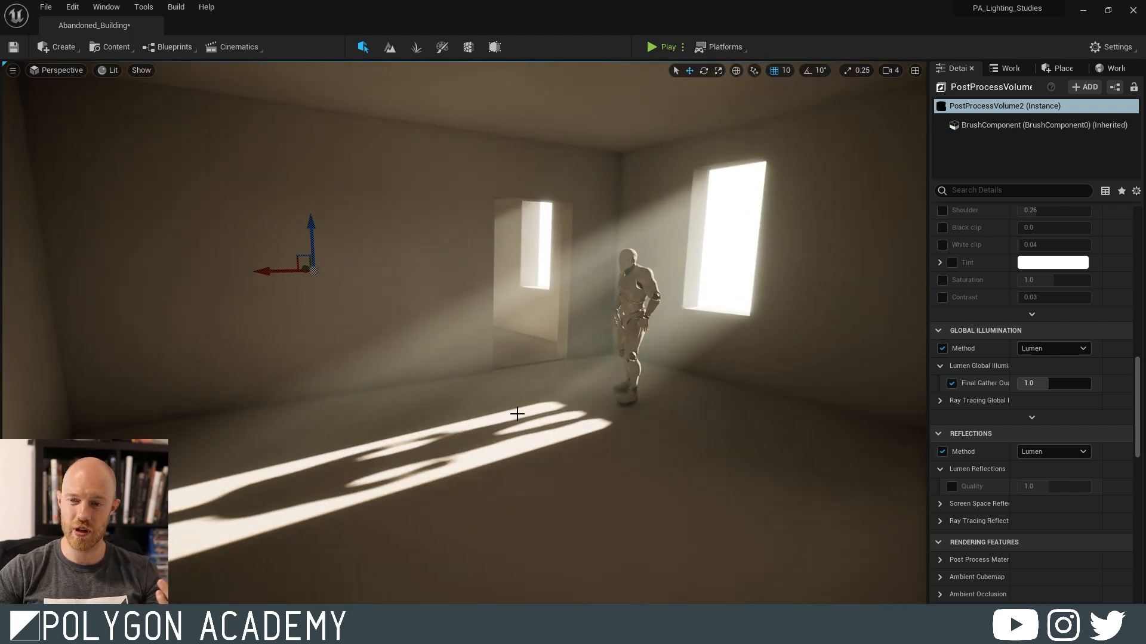
{"action": "right_click_drag", "start_coordinate": [563, 463], "coordinate": [606, 409]}
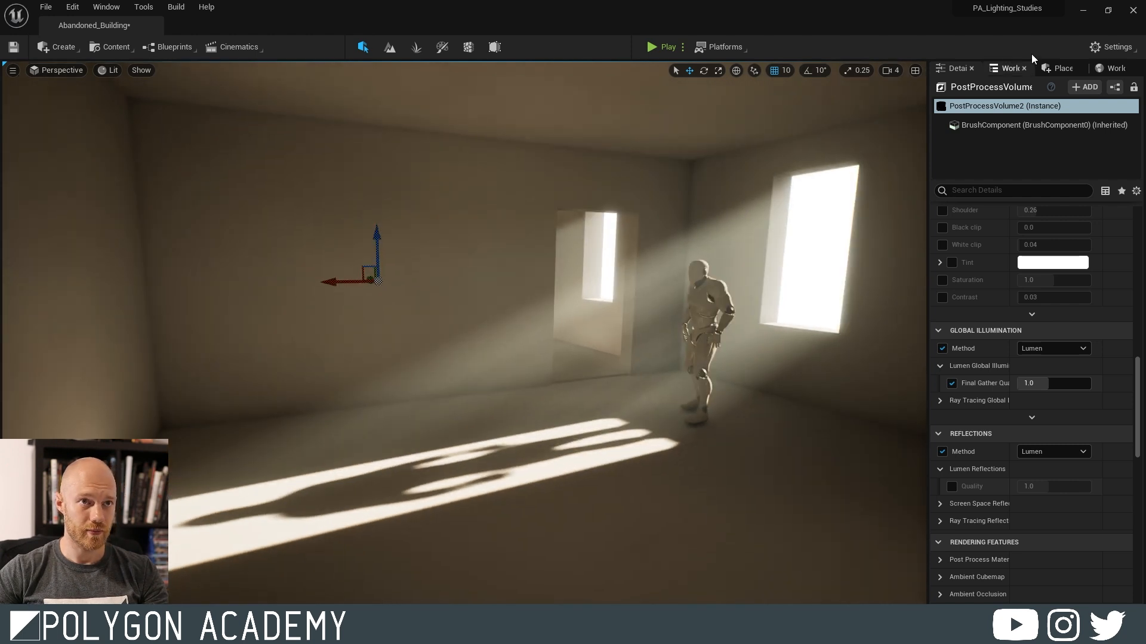
- Hide DirectionalLight2 and examine how the room and the outside sky look without it
{"action": "left_click", "coordinate": [1010, 68]}
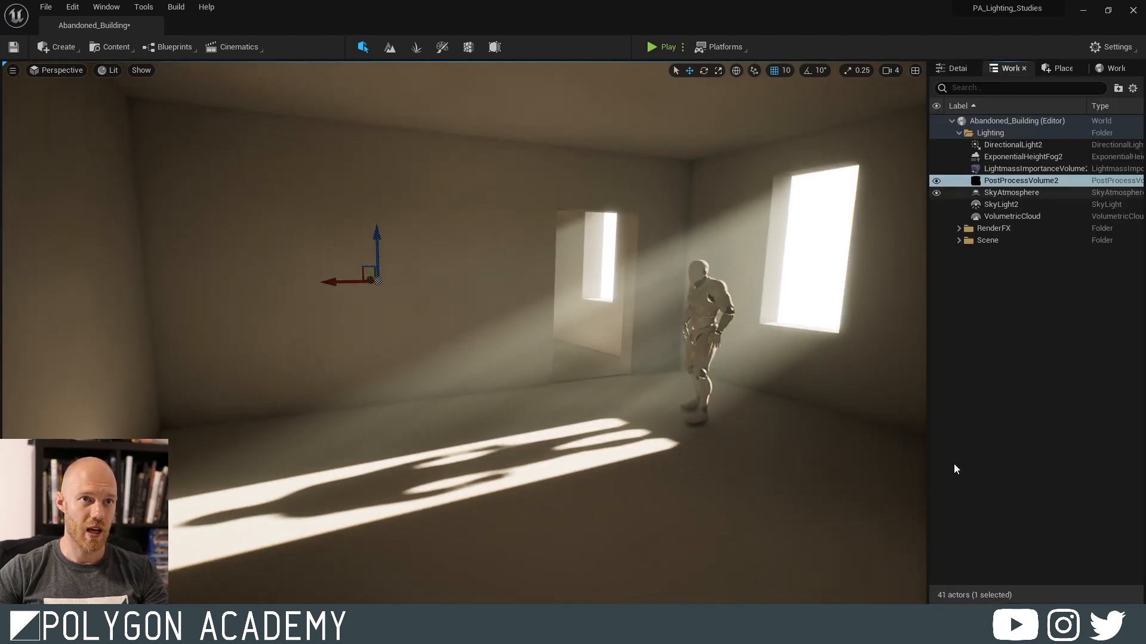
{"action": "left_click", "coordinate": [1013, 148]}
{"action": "left_click", "coordinate": [937, 146]}
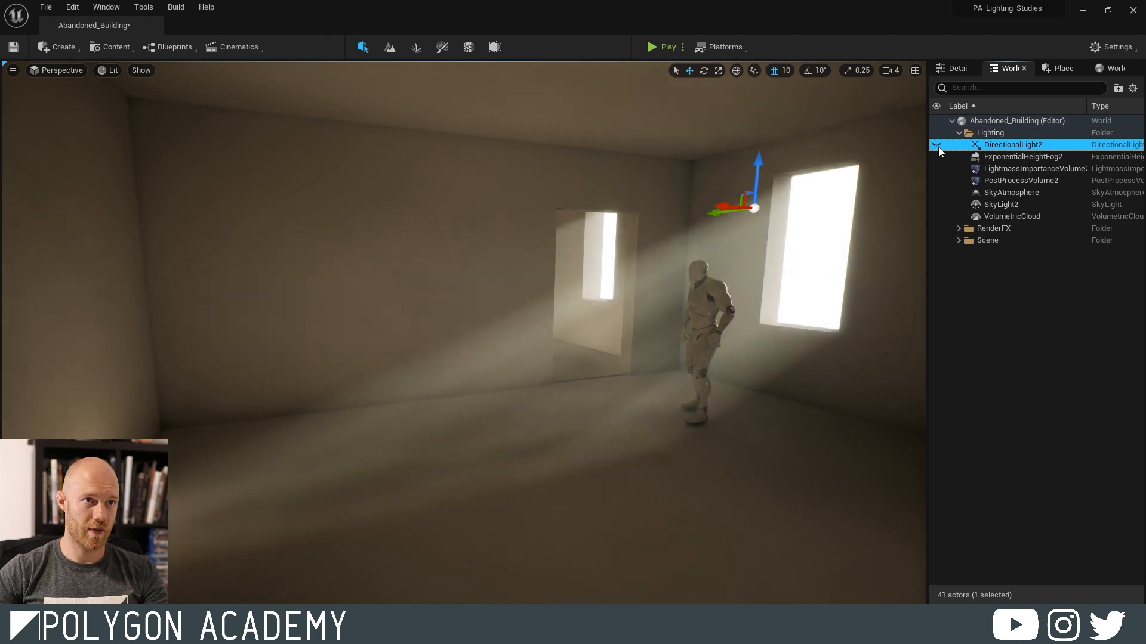
{"action": "right_click_drag", "start_coordinate": [716, 268], "coordinate": [1077, 277]}
{"action": "right_click_drag", "start_coordinate": [618, 296], "coordinate": [644, 257]}
{"action": "key", "text": "w"}
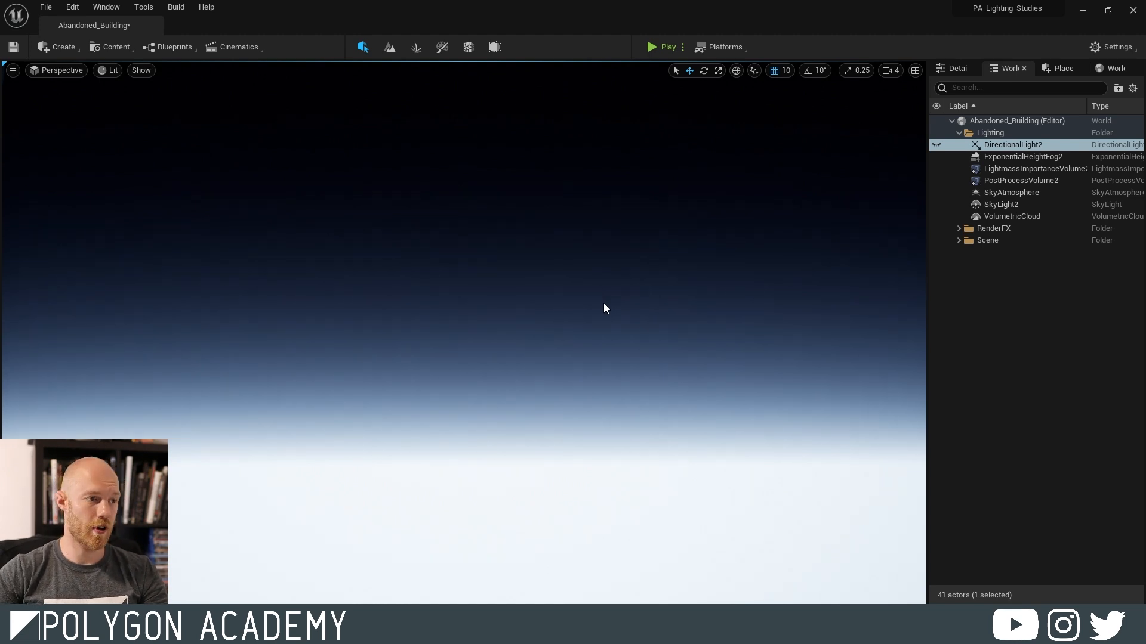
- Toggle DirectionalLight2's visibility to compare the sky, leaving the light visible, and return to the room
{"action": "left_click", "coordinate": [936, 144]}
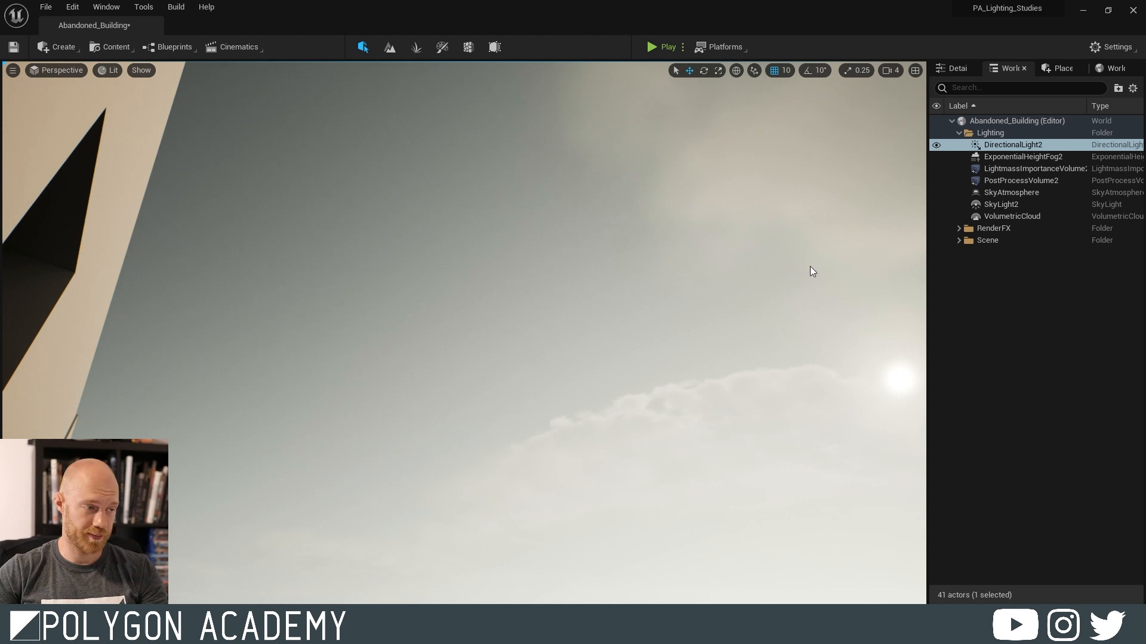
{"action": "left_click", "coordinate": [935, 145]}
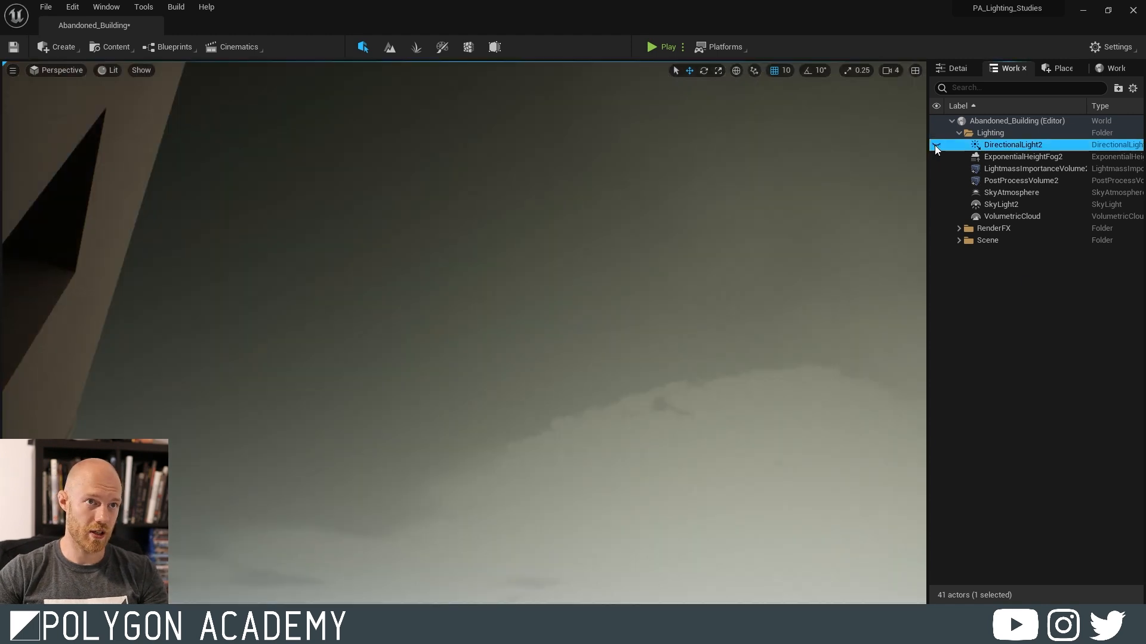
{"action": "left_click", "coordinate": [935, 145]}
{"action": "right_click_drag", "start_coordinate": [556, 241], "coordinate": [511, 227]}
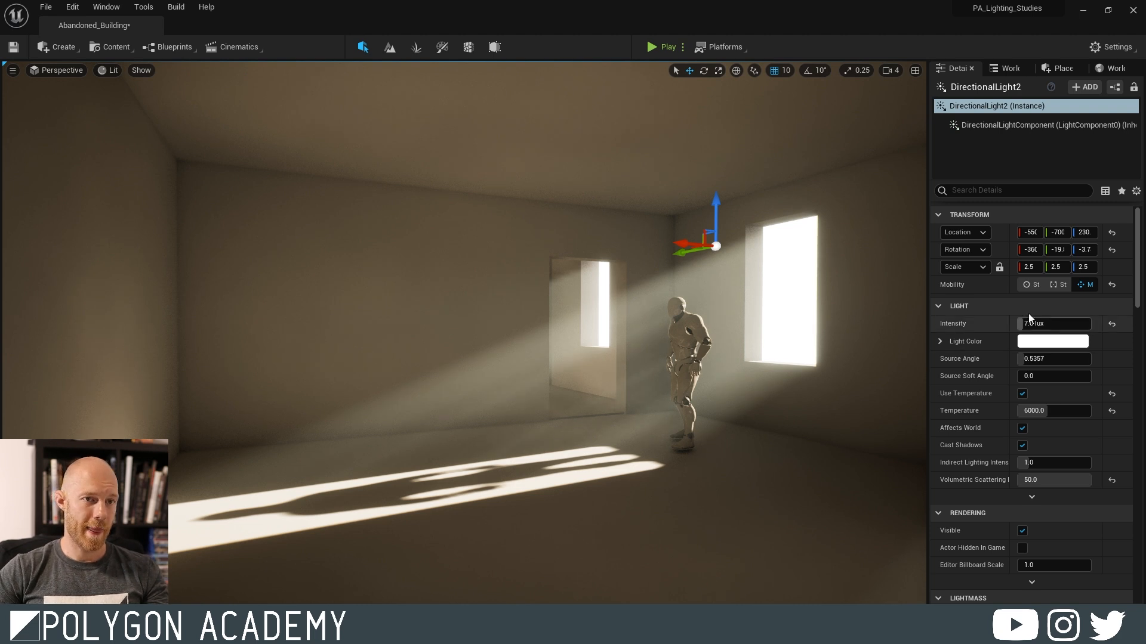
- Try intensities of 0 and 10 lux on DirectionalLight2, and set its intensity to 7 lux
{"action": "left_click", "coordinate": [1033, 323]}
{"action": "type", "text": "0"}
{"action": "key", "text": "Return"}
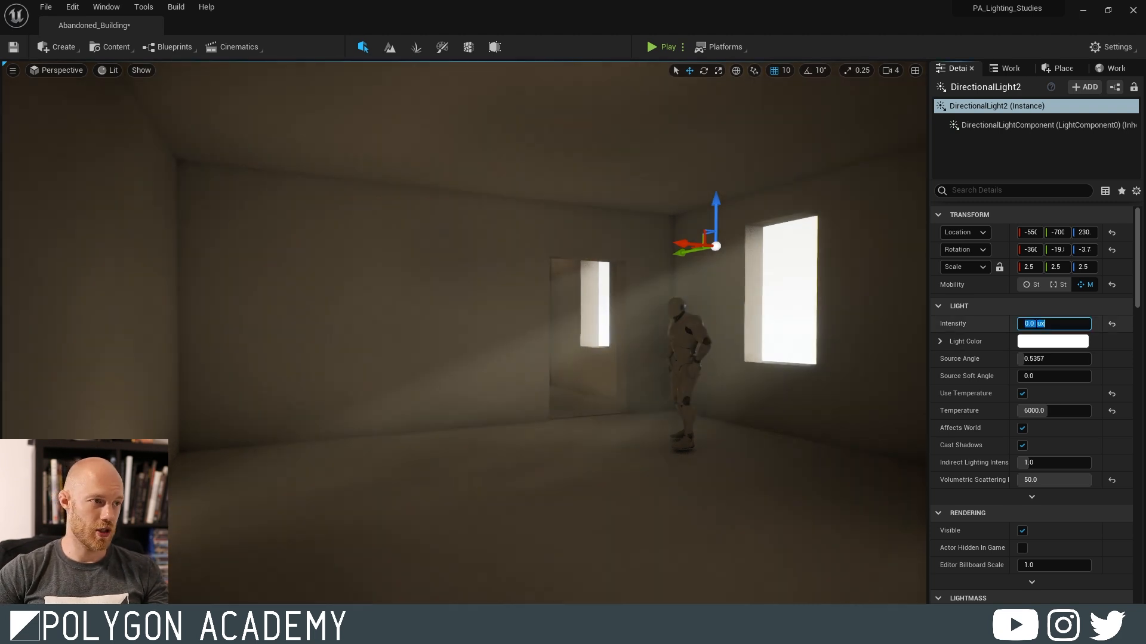
{"action": "type", "text": "10"}
{"action": "key", "text": "Return"}
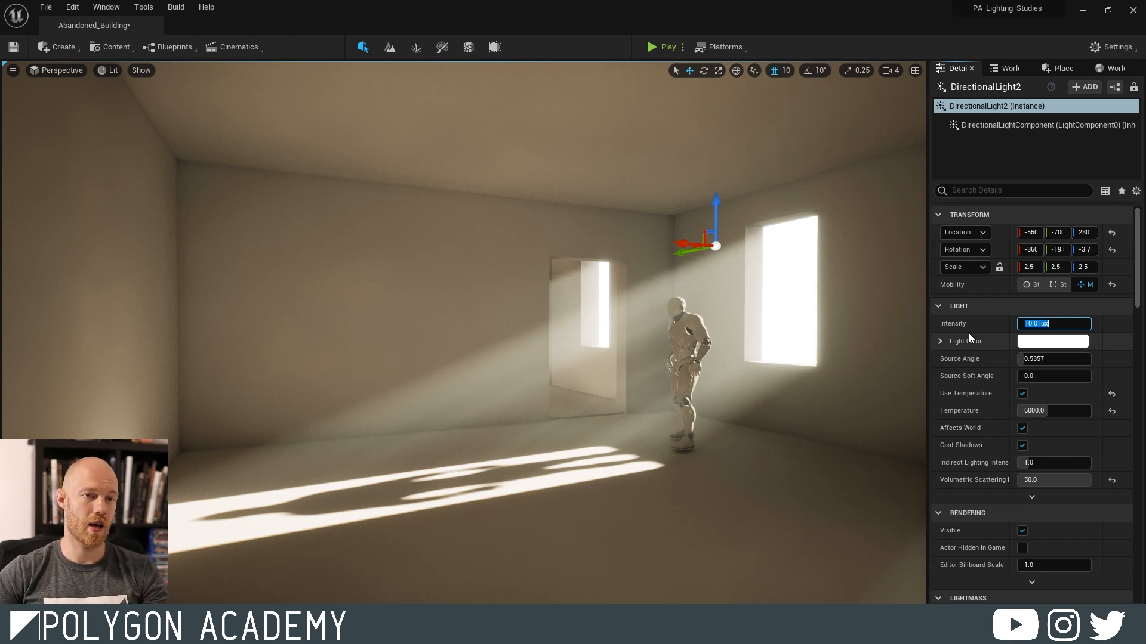
{"action": "type", "text": "7"}
{"action": "key", "text": "Return"}
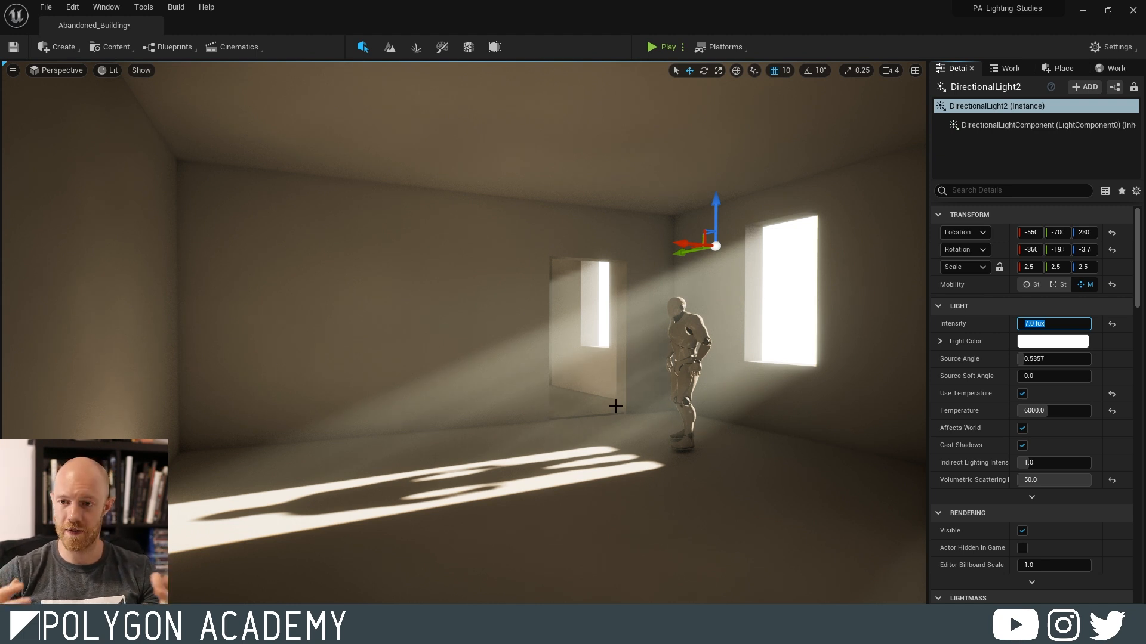
- Try an Indirect Lighting Intensity of 2 on the directional light and set it to 3
{"action": "left_click", "coordinate": [1062, 462]}
{"action": "type", "text": "2"}
{"action": "key", "text": "Return"}
{"action": "type", "text": "3"}
{"action": "key", "text": "Return"}
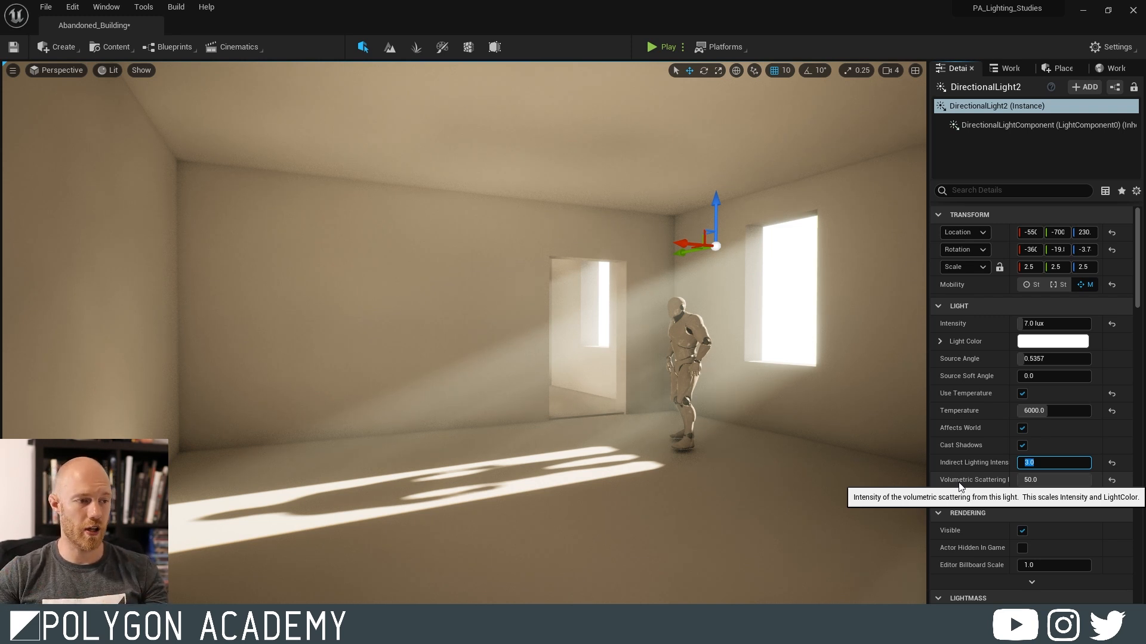
- Compare Indirect Lighting Intensity values of 1 and 0 on DirectionalLight2 and leave it at 1
{"action": "type", "text": "1"}
{"action": "key", "text": "Return"}
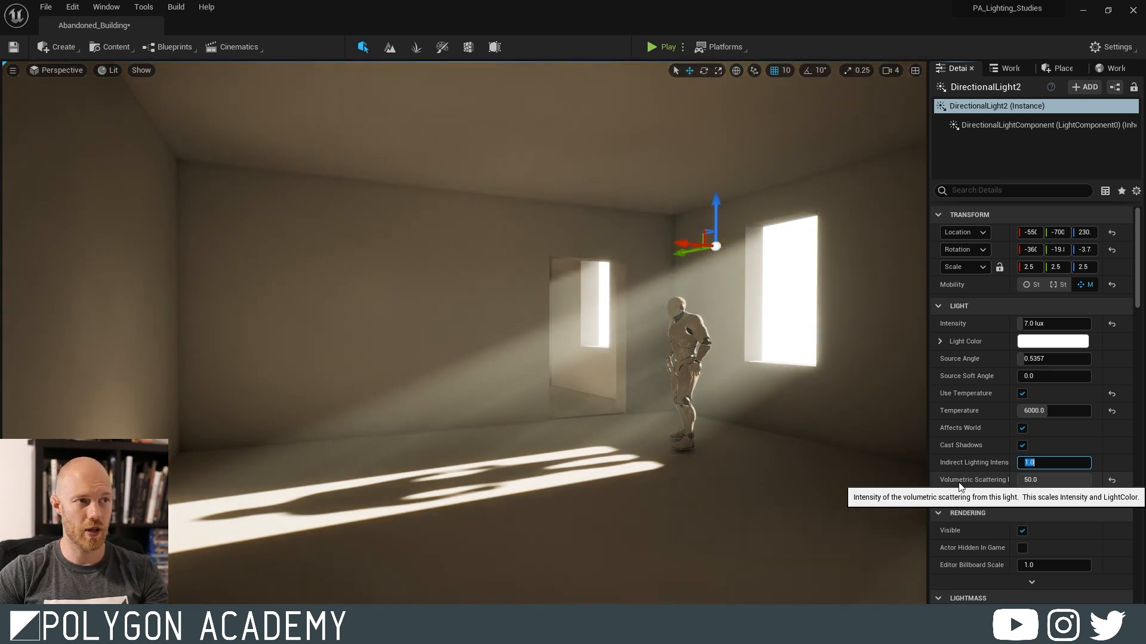
{"action": "type", "text": "0"}
{"action": "key", "text": "Return"}
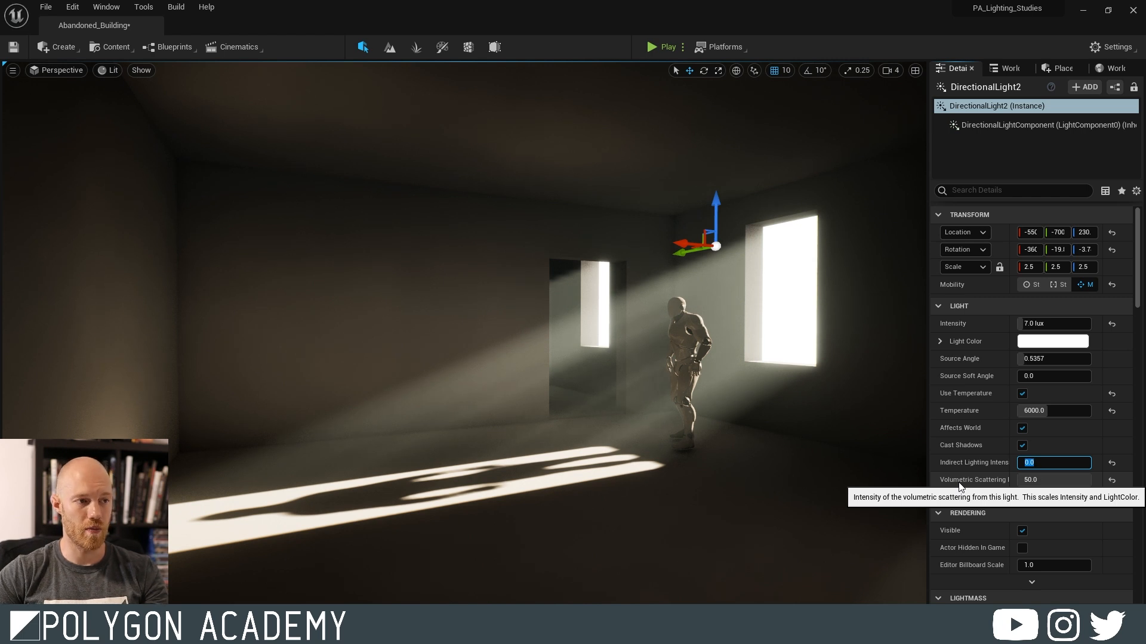
{"action": "type", "text": "1"}
{"action": "key", "text": "Return"}
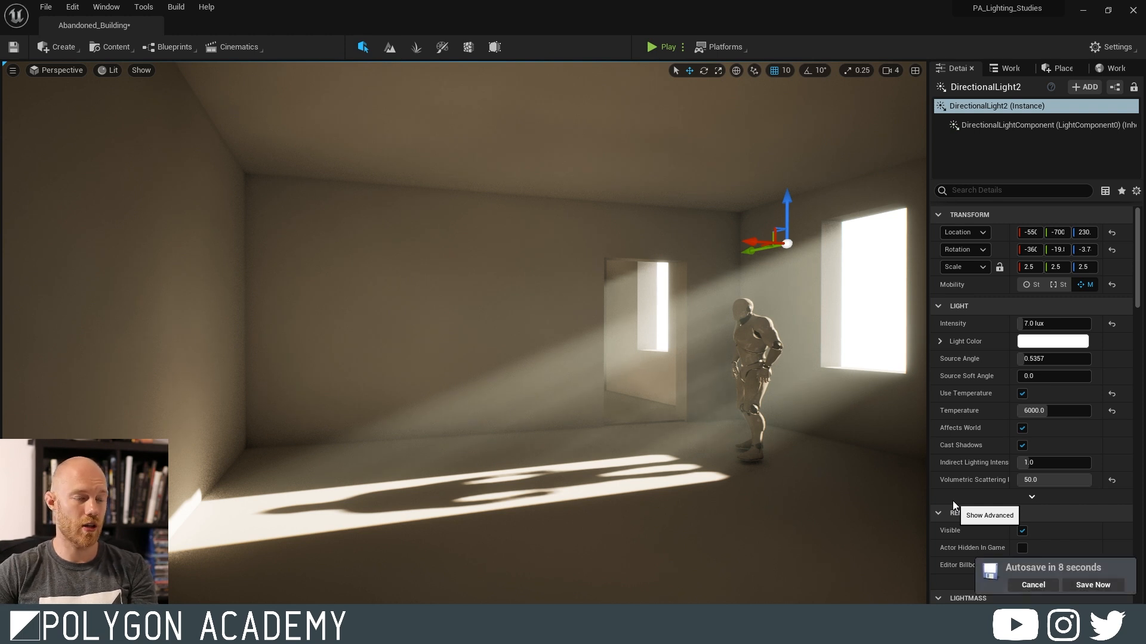
- Try several sun directions on DirectionalLight2, from steep angles to low light raking across the room's floor
{"action": "key", "text": "ctrl+l"}
{"action": "key", "text": "ctrl+l"}
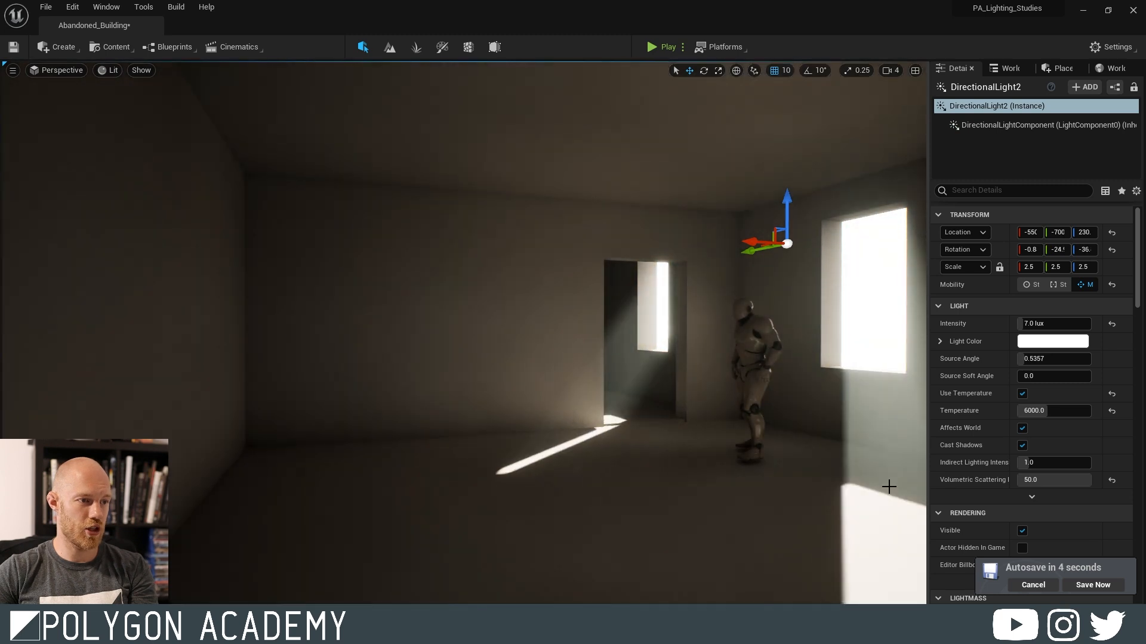
{"action": "key", "text": "ctrl+l"}
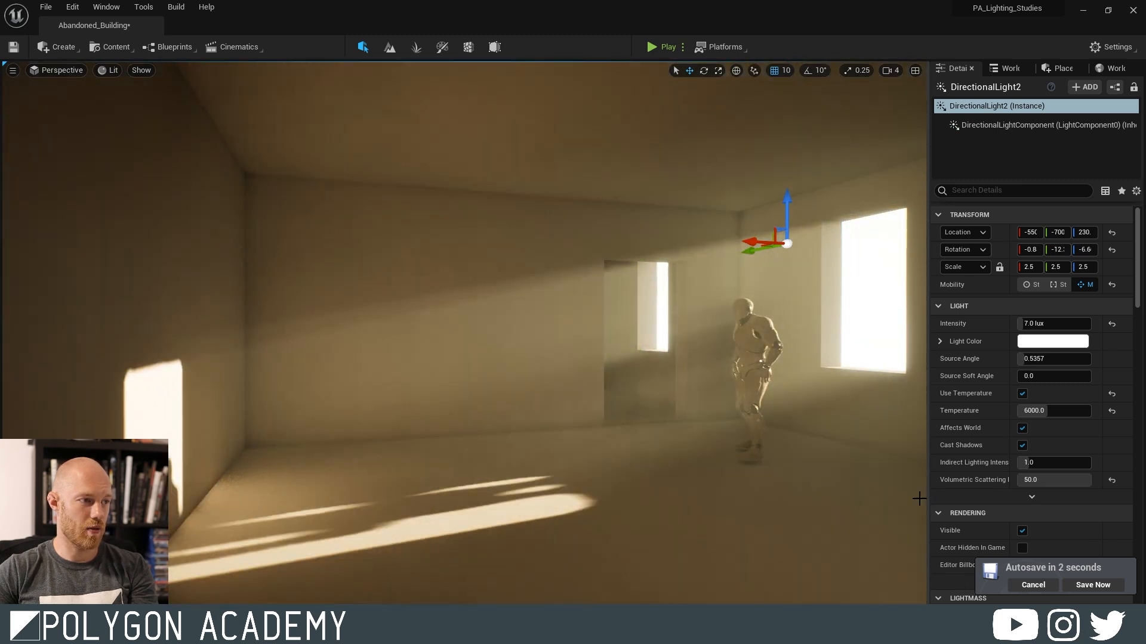
{"action": "key", "text": "ctrl+l"}
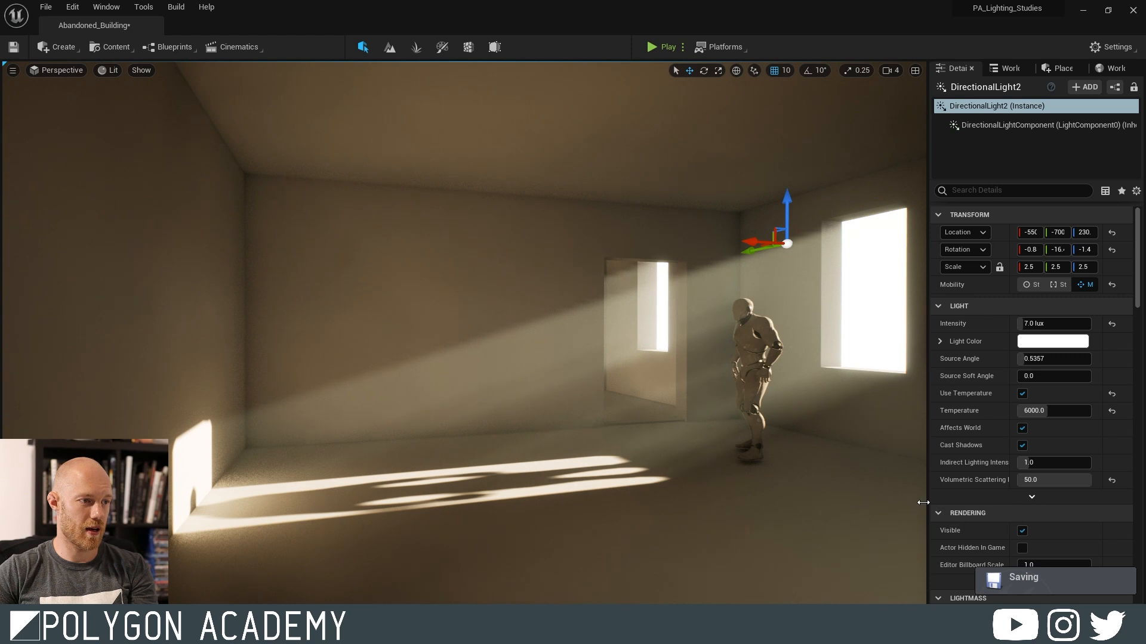
{"action": "key", "text": "ctrl+l"}
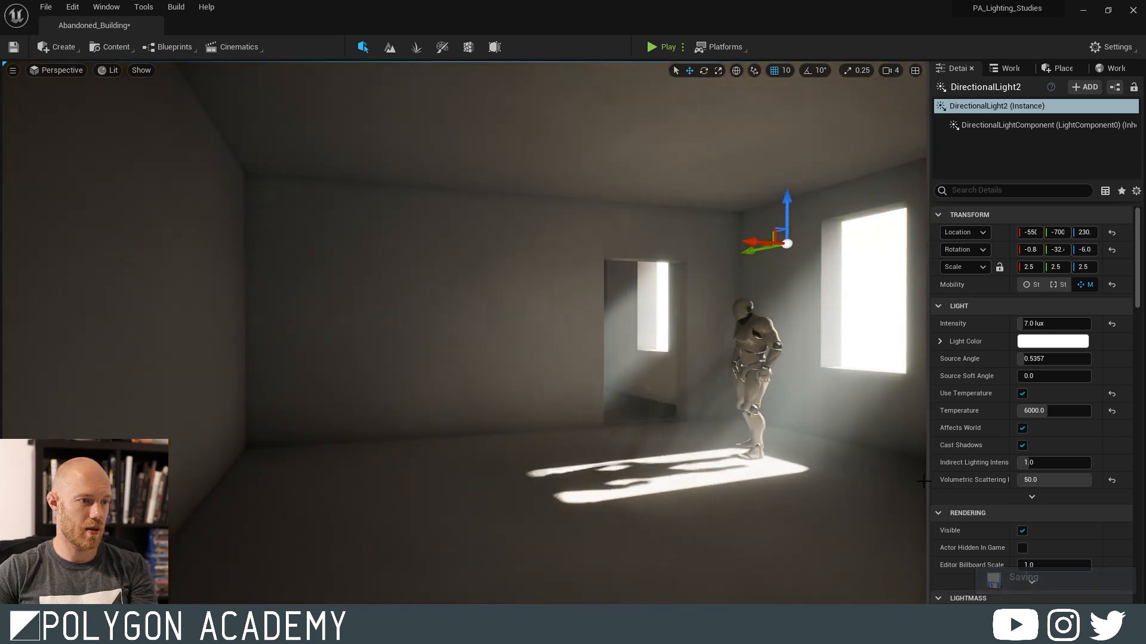
{"action": "key", "text": "ctrl+l"}
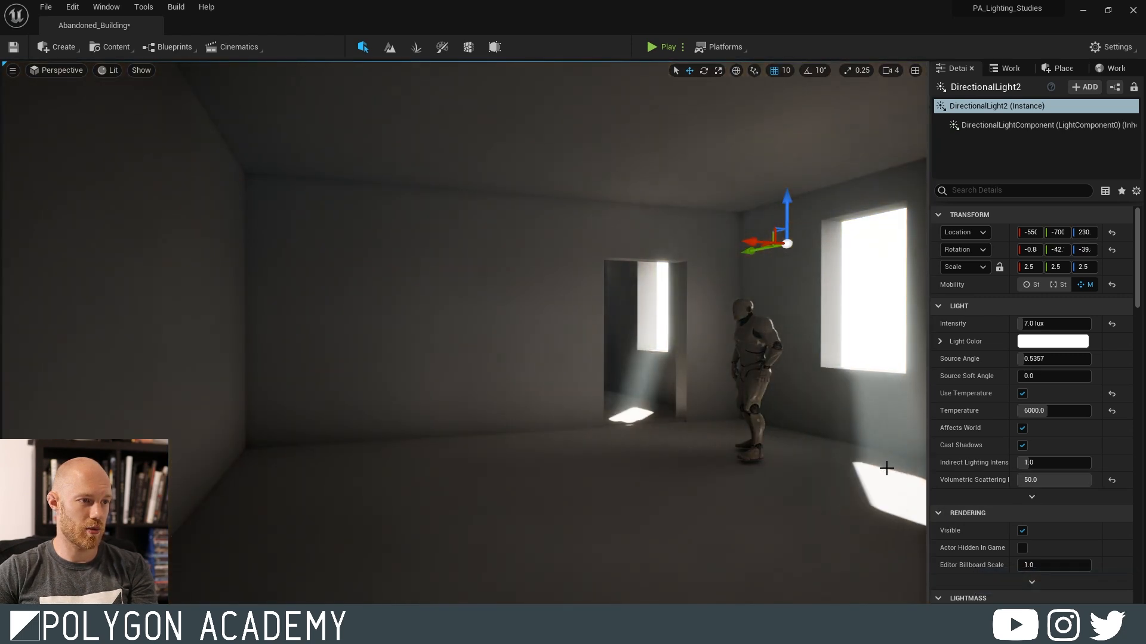
{"action": "key", "text": "ctrl+l"}
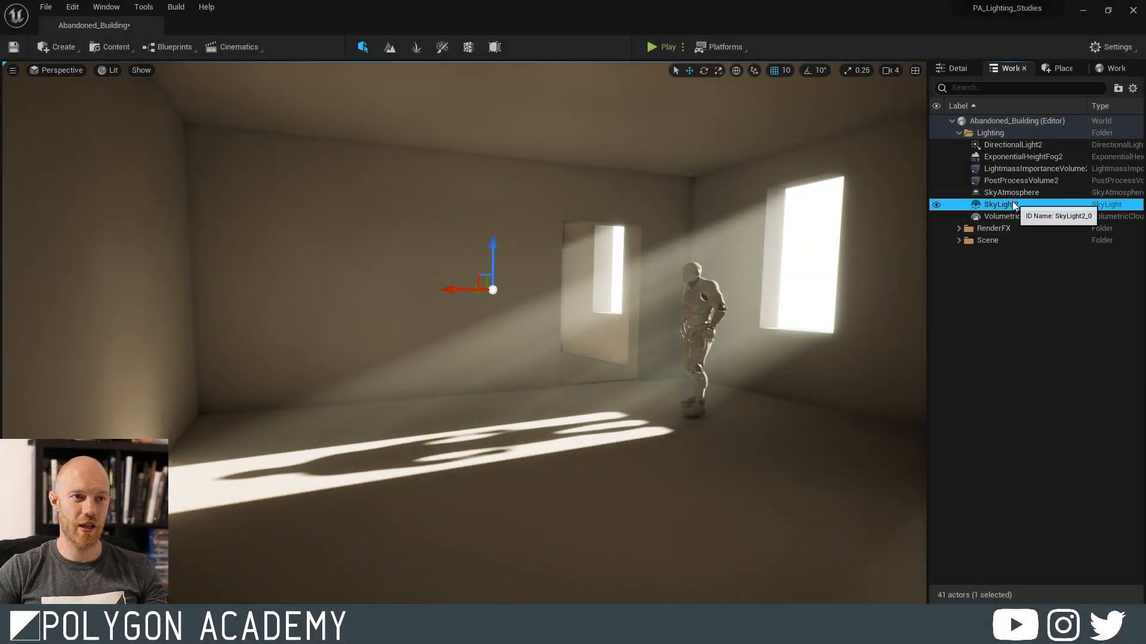
- Try an Intensity Scale of 2 on SkyLight2 and set it back to 1
{"action": "left_click", "coordinate": [953, 68]}
{"action": "left_click", "coordinate": [1021, 323]}
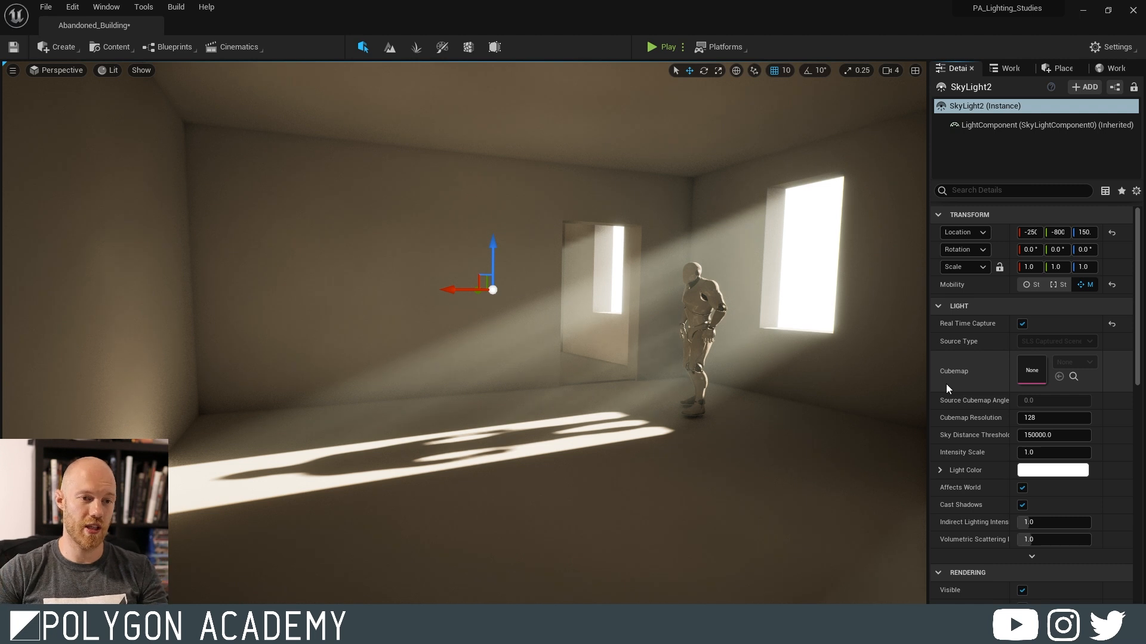
{"action": "left_click", "coordinate": [1031, 454]}
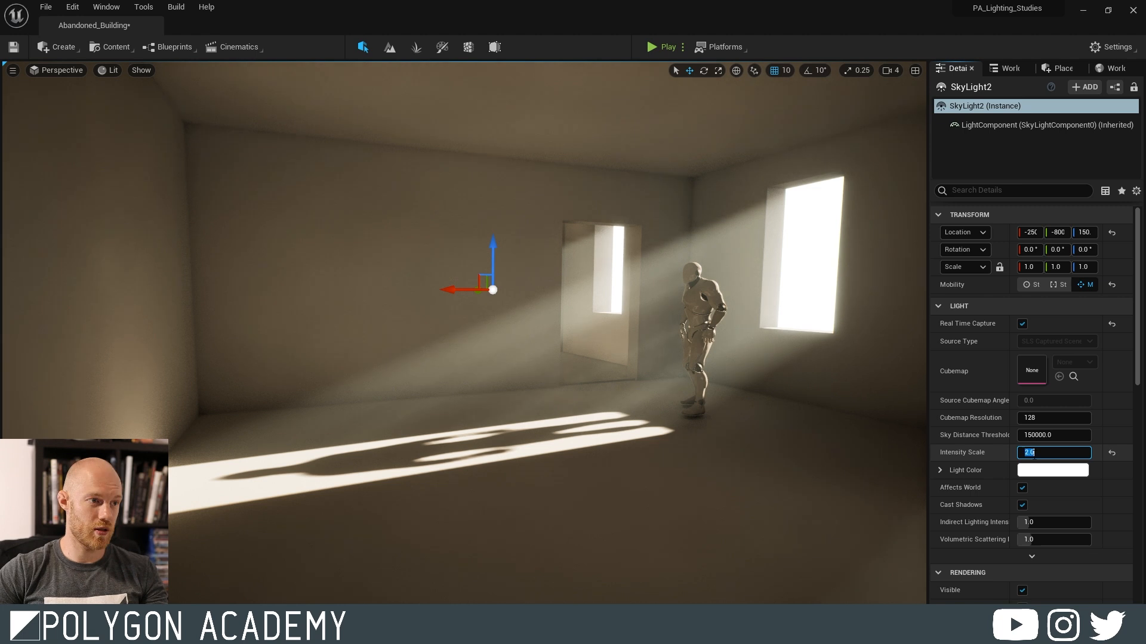
{"action": "type", "text": "2"}
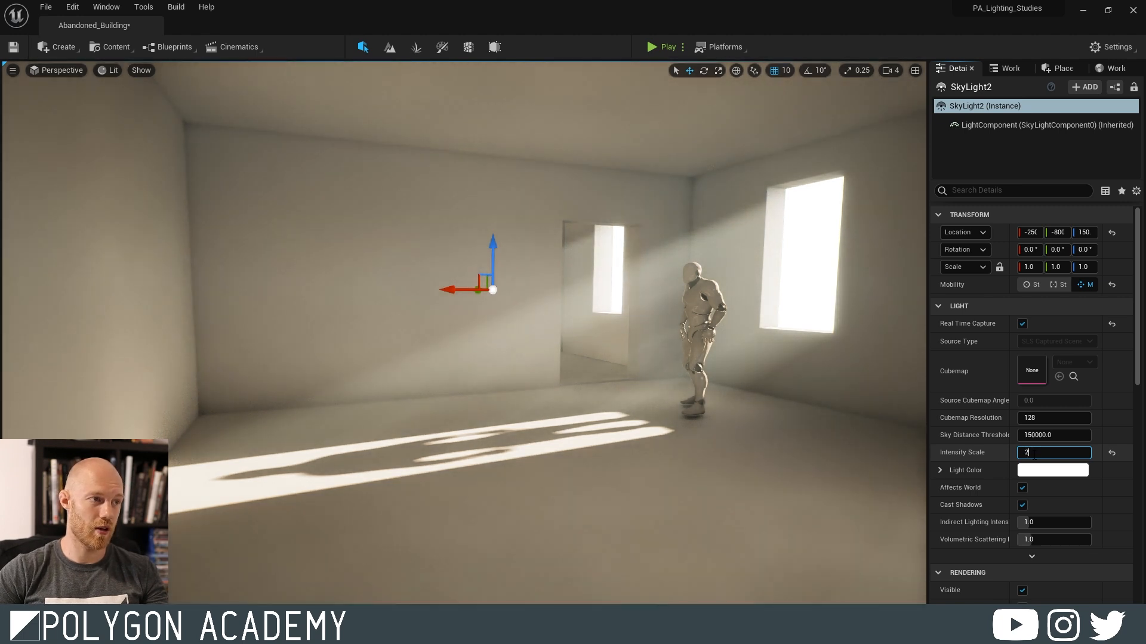
{"action": "key", "text": "Return"}
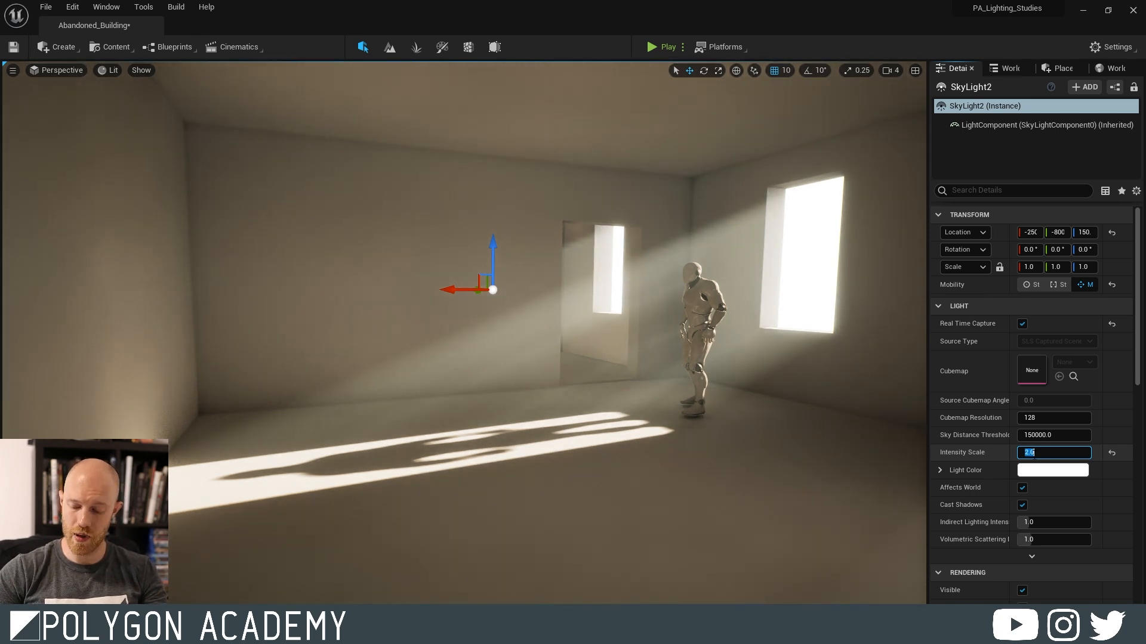
{"action": "type", "text": "1"}
{"action": "key", "text": "Return"}
- Examine the bounced light on the walls, floor and box in the adjoining room
{"action": "right_click_drag", "start_coordinate": [696, 344], "coordinate": [666, 330]}
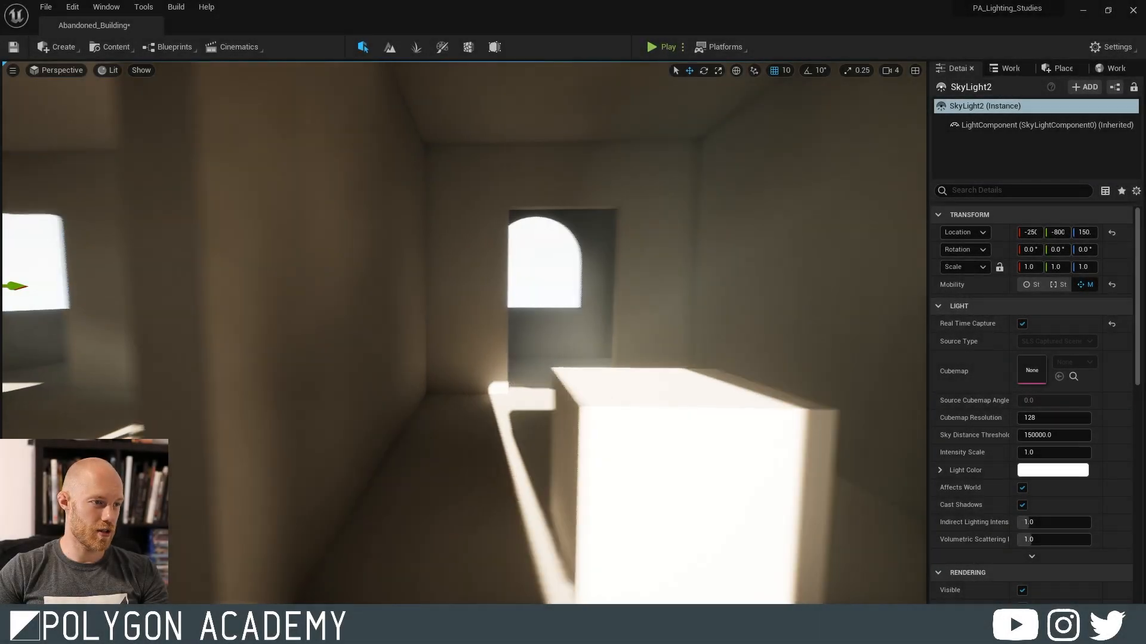
{"action": "right_click_drag", "start_coordinate": [464, 333], "coordinate": [453, 471]}
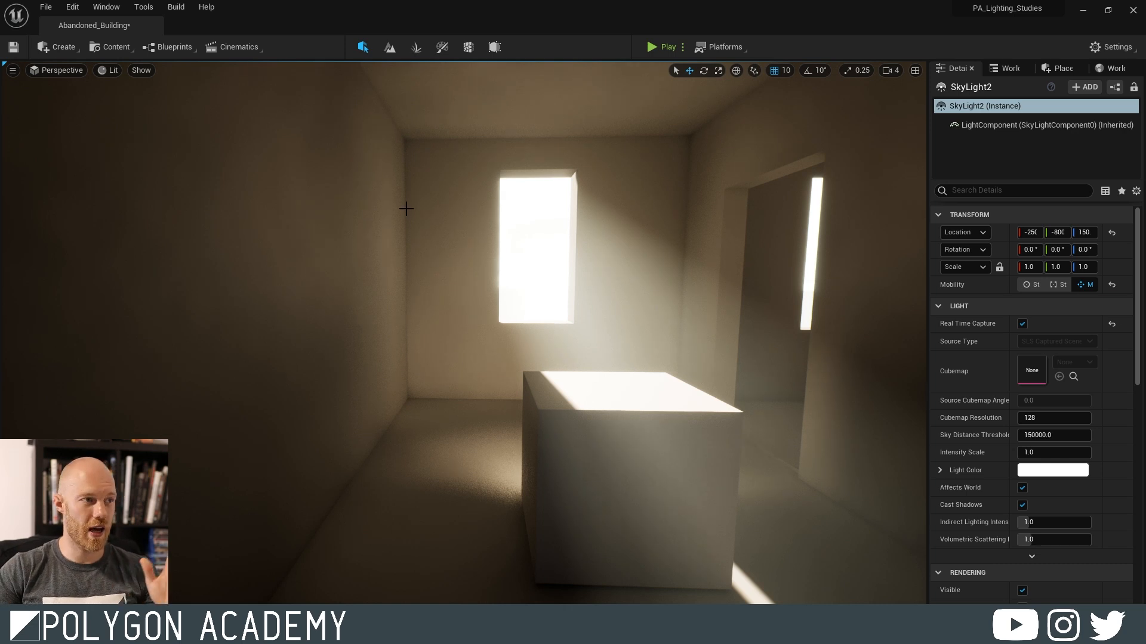
{"action": "right_click_drag", "start_coordinate": [537, 257], "coordinate": [716, 334]}
{"action": "right_click_drag", "start_coordinate": [586, 282], "coordinate": [623, 319]}
{"action": "right_click_drag", "start_coordinate": [496, 165], "coordinate": [328, 230]}
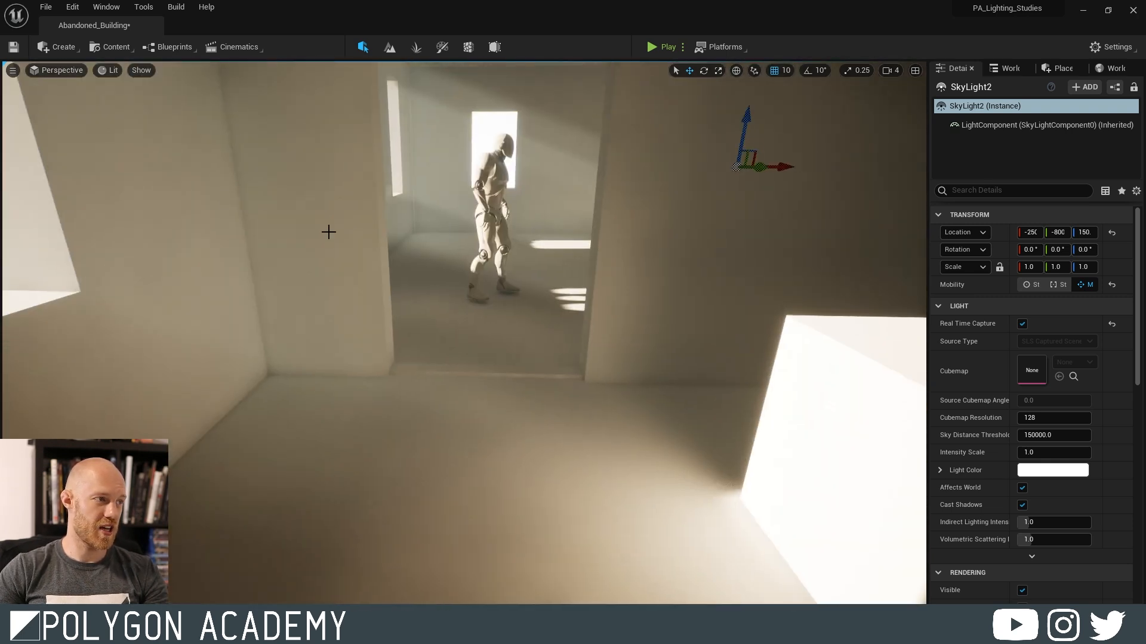
{"action": "right_click_drag", "start_coordinate": [596, 345], "coordinate": [603, 354]}
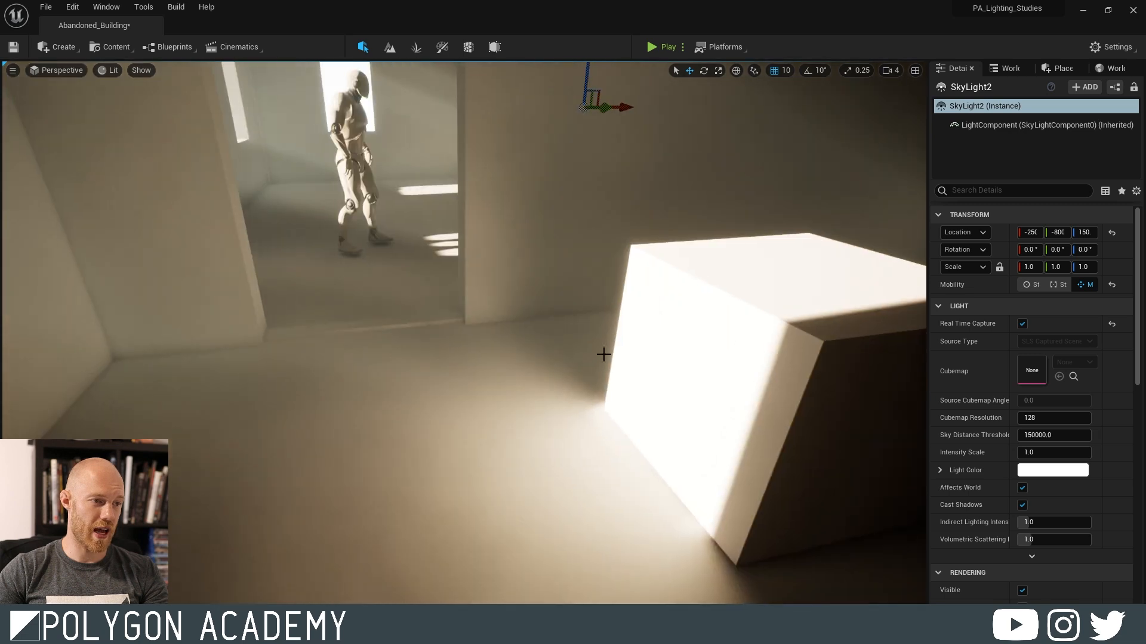
- Try raising the cube in the adjoining room to a Z location of 60 and lower it back to 50
{"action": "left_click", "coordinate": [683, 390]}
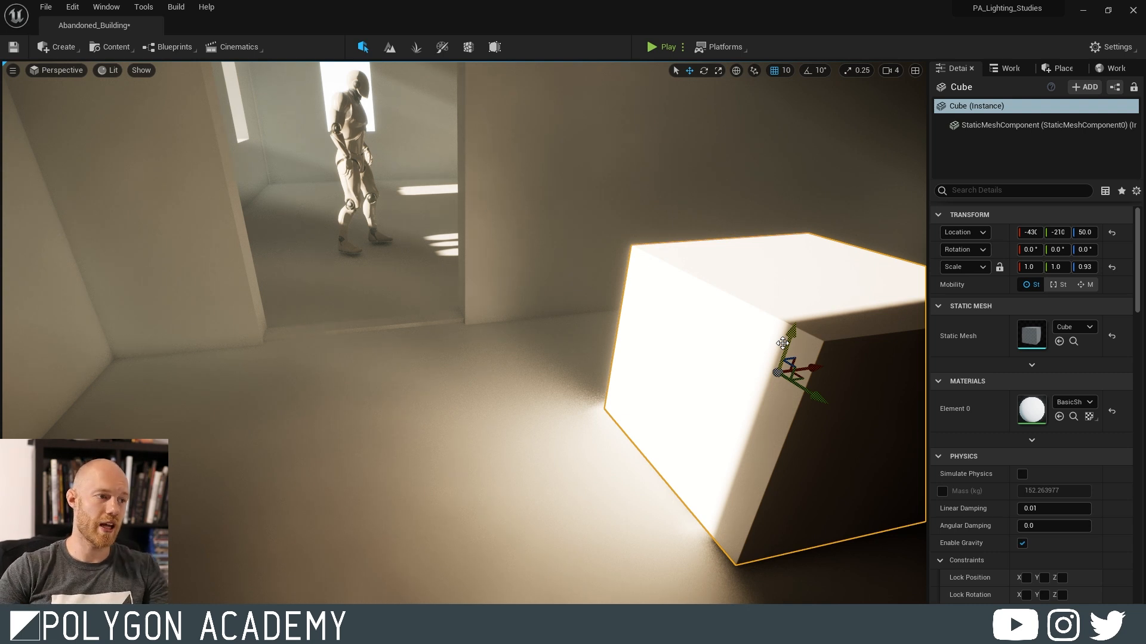
{"action": "right_click_drag", "start_coordinate": [412, 317], "coordinate": [415, 361]}
{"action": "right_click_drag", "start_coordinate": [491, 306], "coordinate": [489, 279]}
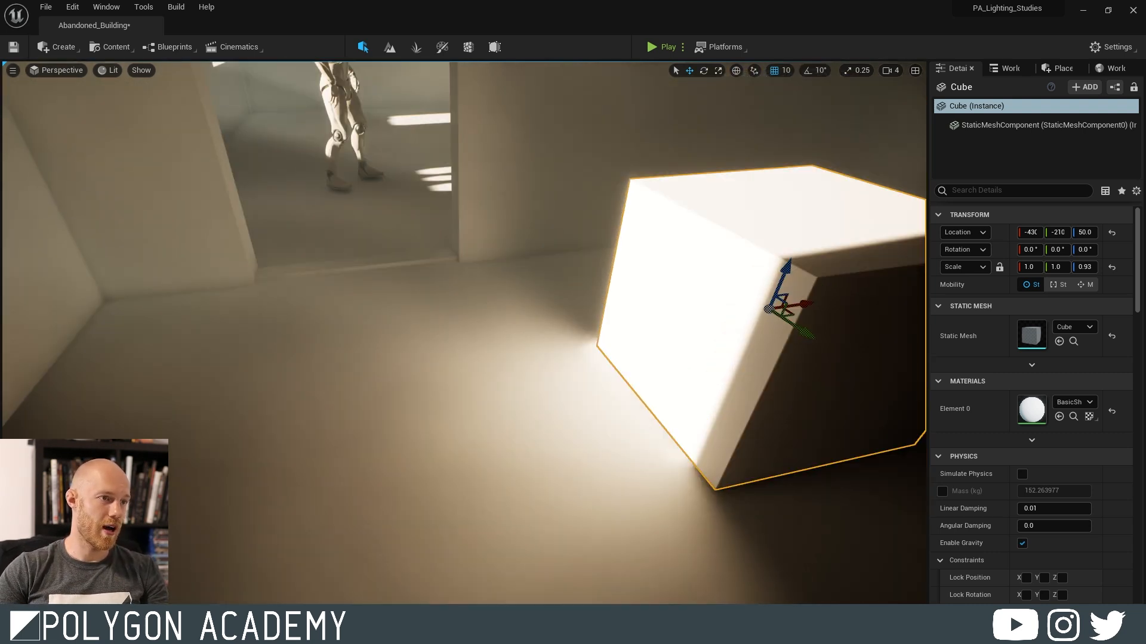
{"action": "right_click_drag", "start_coordinate": [532, 371], "coordinate": [573, 414]}
{"action": "key", "text": "w"}
{"action": "key", "text": "s"}
{"action": "key", "text": "s"}
{"action": "key", "text": "s"}
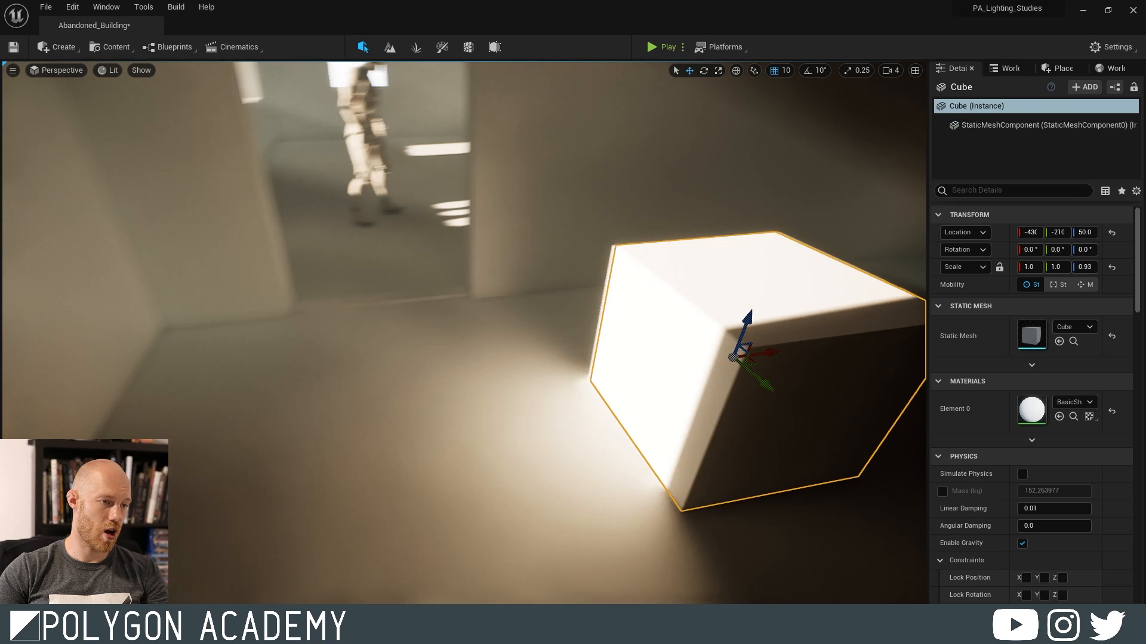
{"action": "key", "text": "w"}
{"action": "left_click_drag", "start_coordinate": [788, 331], "coordinate": [808, 313]}
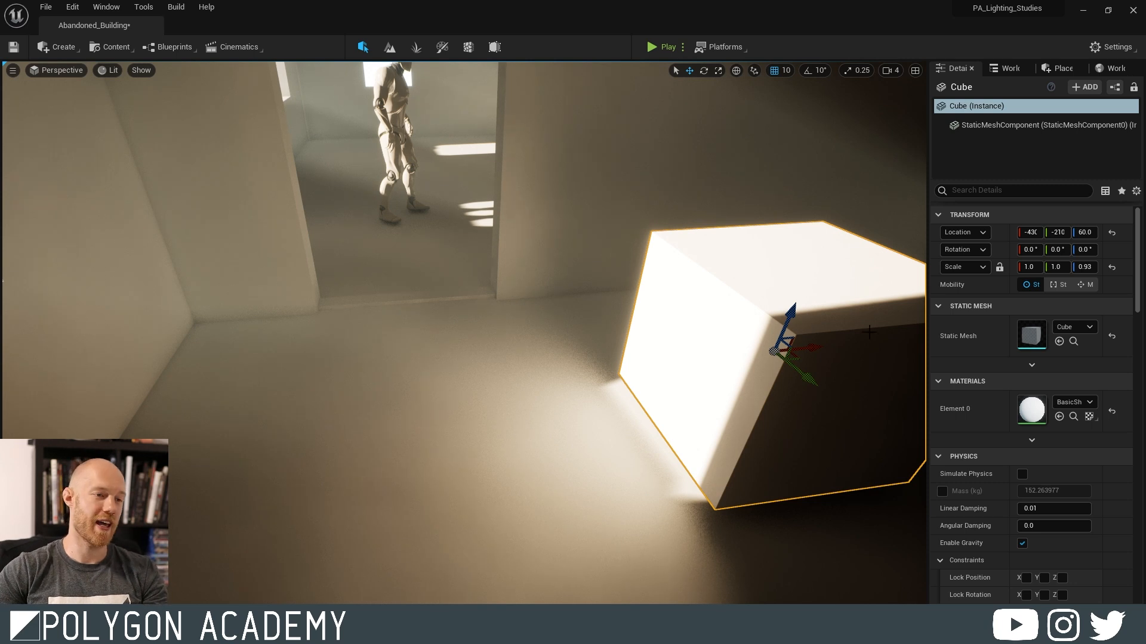
{"action": "left_click_drag", "start_coordinate": [793, 313], "coordinate": [809, 335]}
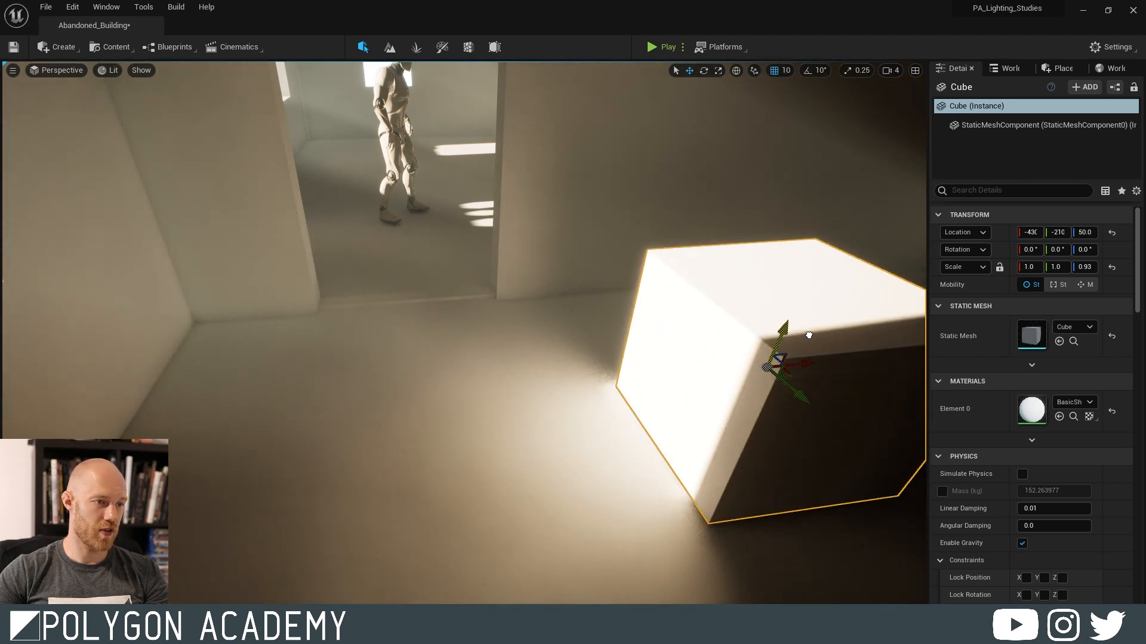
- Try stretching the cube vertically to a Z scale of about 3.4 and undo the scaling
{"action": "right_click_drag", "start_coordinate": [637, 445], "coordinate": [738, 330]}
{"action": "key", "text": "r"}
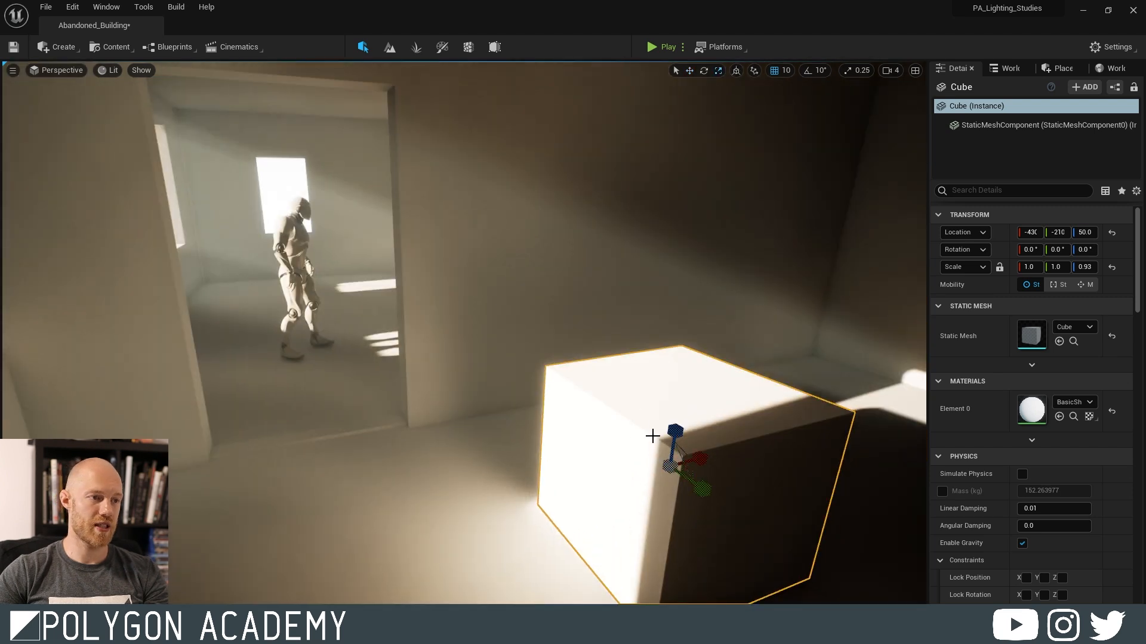
{"action": "left_click_drag", "start_coordinate": [673, 429], "coordinate": [674, 227]}
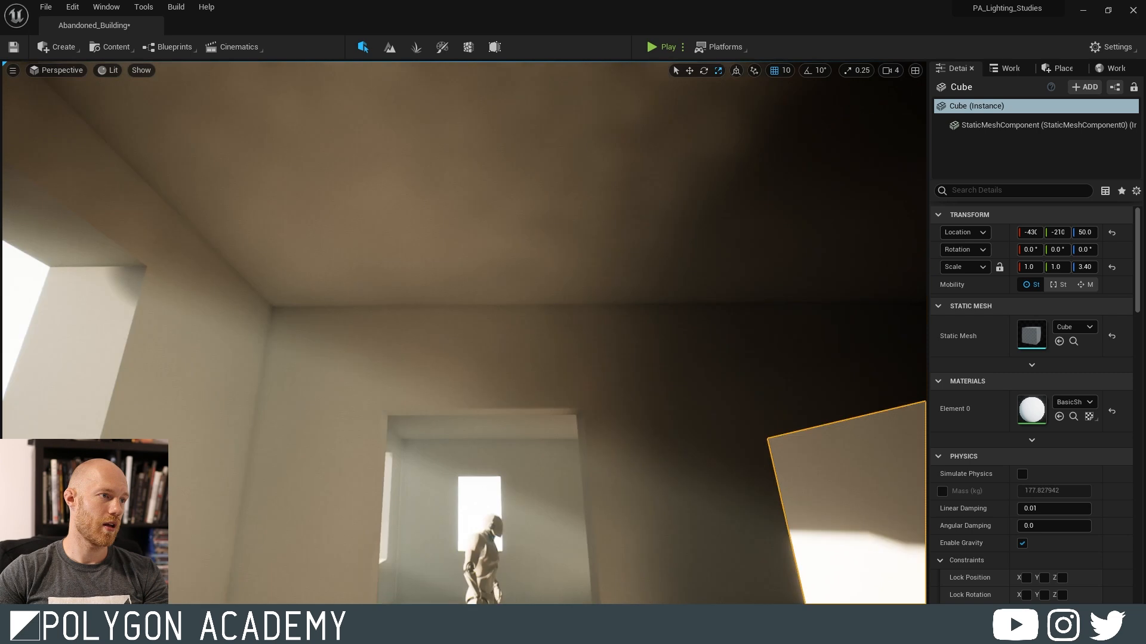
{"action": "right_click_drag", "start_coordinate": [525, 430], "coordinate": [561, 561]}
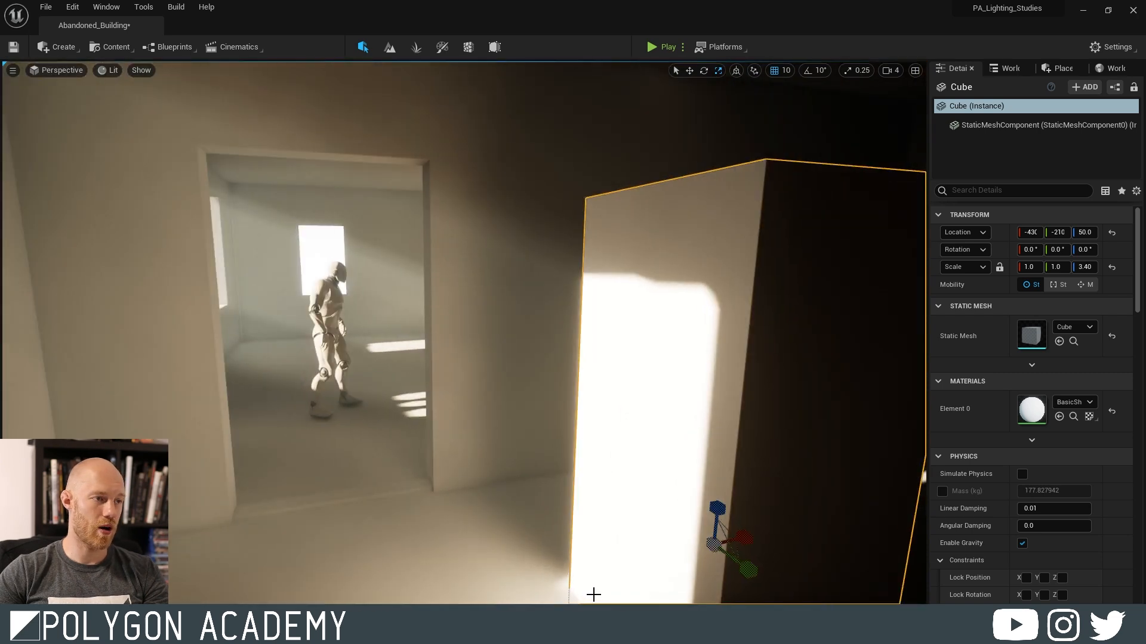
{"action": "key", "text": "ctrl+z"}
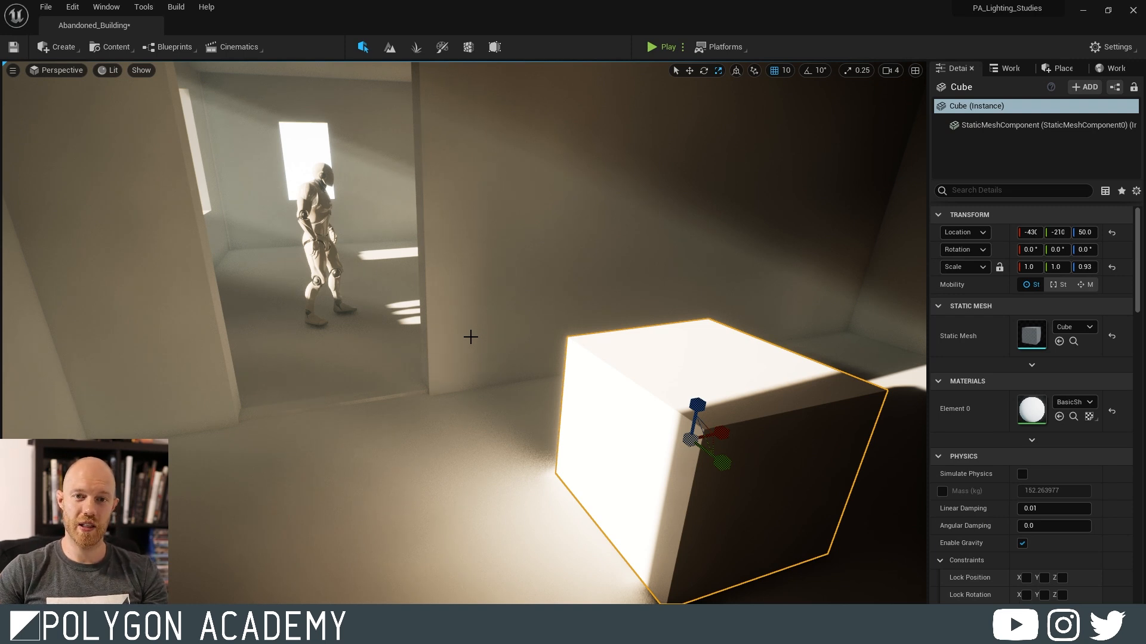
- Assign the Blue material from the Engine Content BasicShapes folder to the cube and view its bounced color
{"action": "key", "text": "ctrl+space"}
{"action": "key", "text": "ctrl+space"}
{"action": "key", "text": "ctrl+space"}
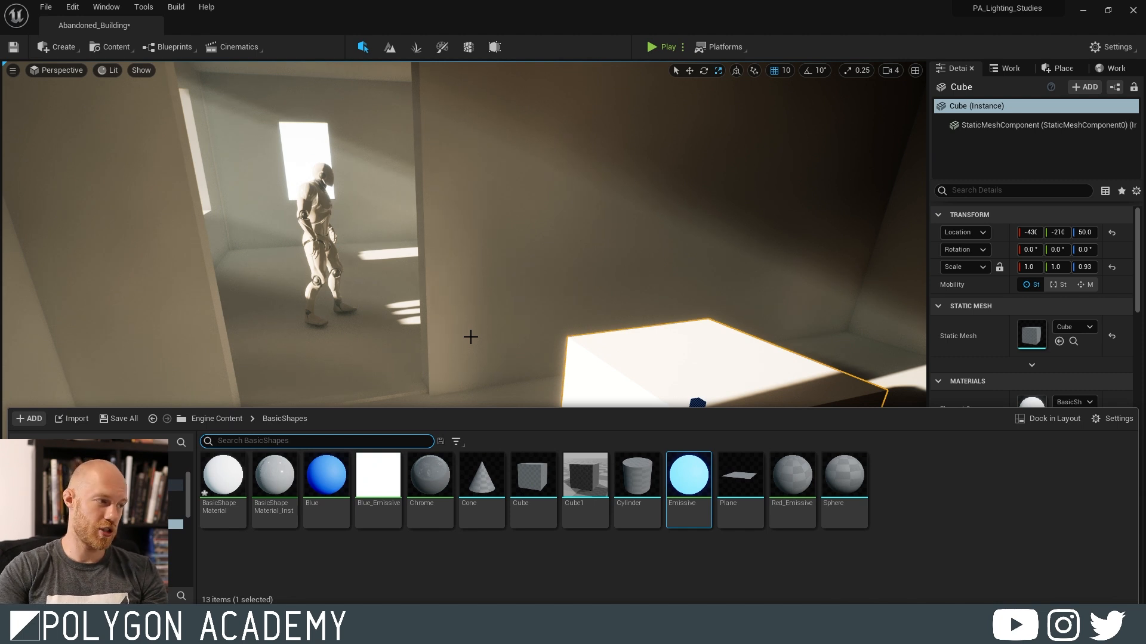
{"action": "key", "text": "ctrl+space"}
{"action": "key", "text": "ctrl+space"}
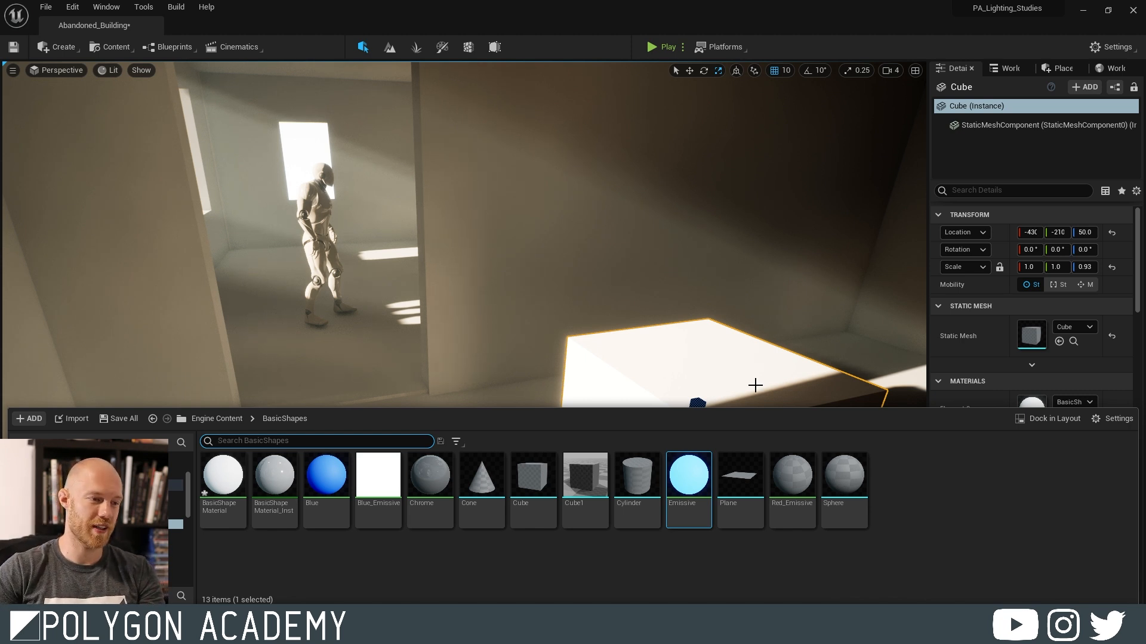
{"action": "left_click_drag", "start_coordinate": [753, 408], "coordinate": [752, 444]}
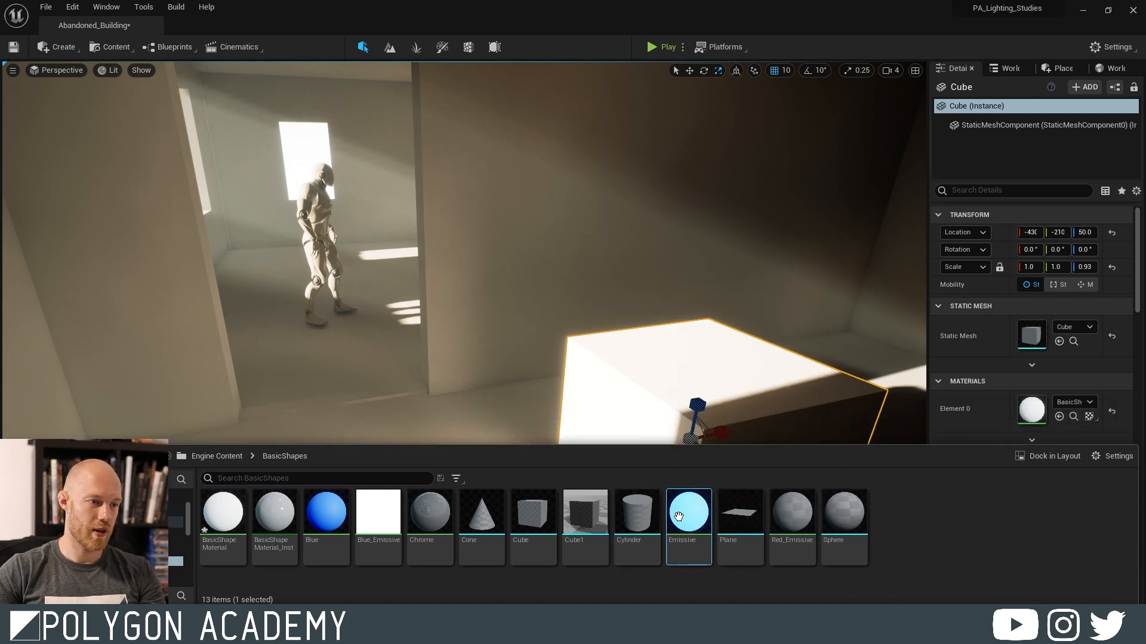
{"action": "mouse_move", "coordinate": [678, 516]}
{"action": "left_mouse_down"}
{"action": "mouse_move", "coordinate": [1036, 378]}
{"action": "mouse_move", "coordinate": [1029, 437]}
{"action": "mouse_move", "coordinate": [581, 534]}
{"action": "mouse_move", "coordinate": [670, 501]}
{"action": "left_mouse_up"}
{"action": "left_click_drag", "start_coordinate": [335, 521], "coordinate": [1027, 414]}
{"action": "right_click_drag", "start_coordinate": [512, 352], "coordinate": [480, 352]}
{"action": "key", "text": "ctrl+space"}
{"action": "type", "text": "a"}
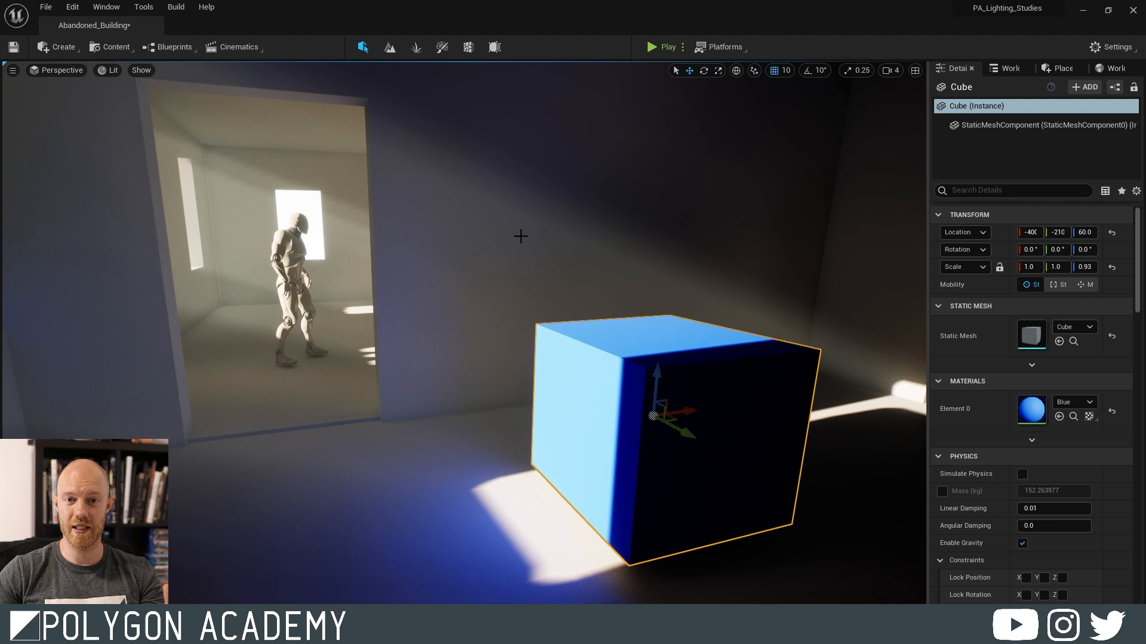
- Assign the Emissive material from the BasicShapes folder to the cube
{"action": "key", "text": "ctrl+space"}
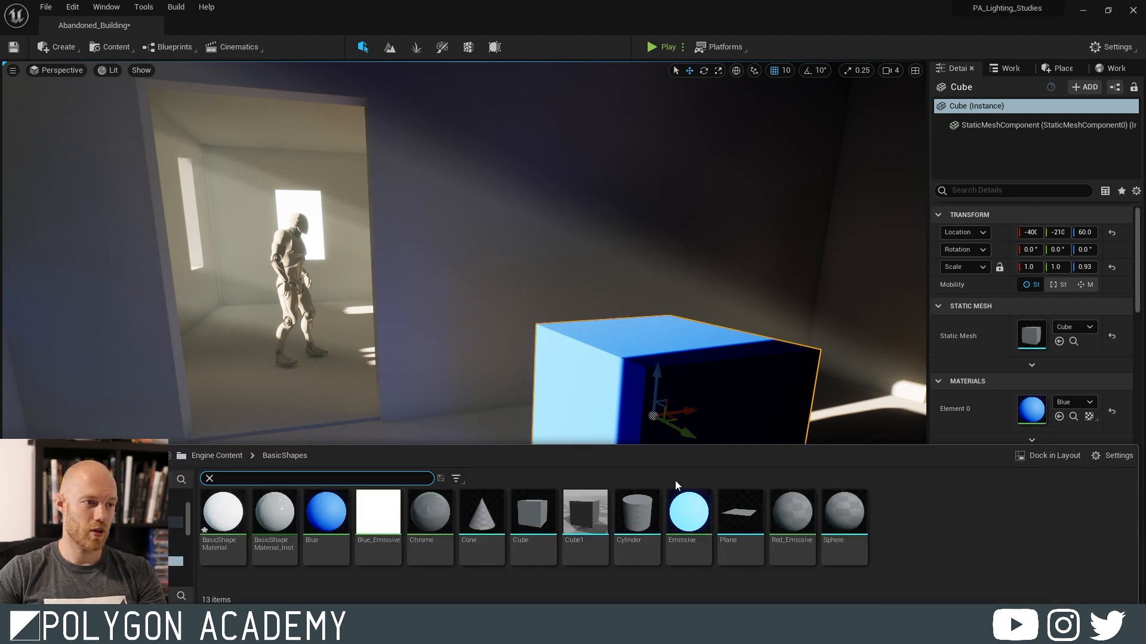
{"action": "left_click_drag", "start_coordinate": [688, 511], "coordinate": [1027, 405]}
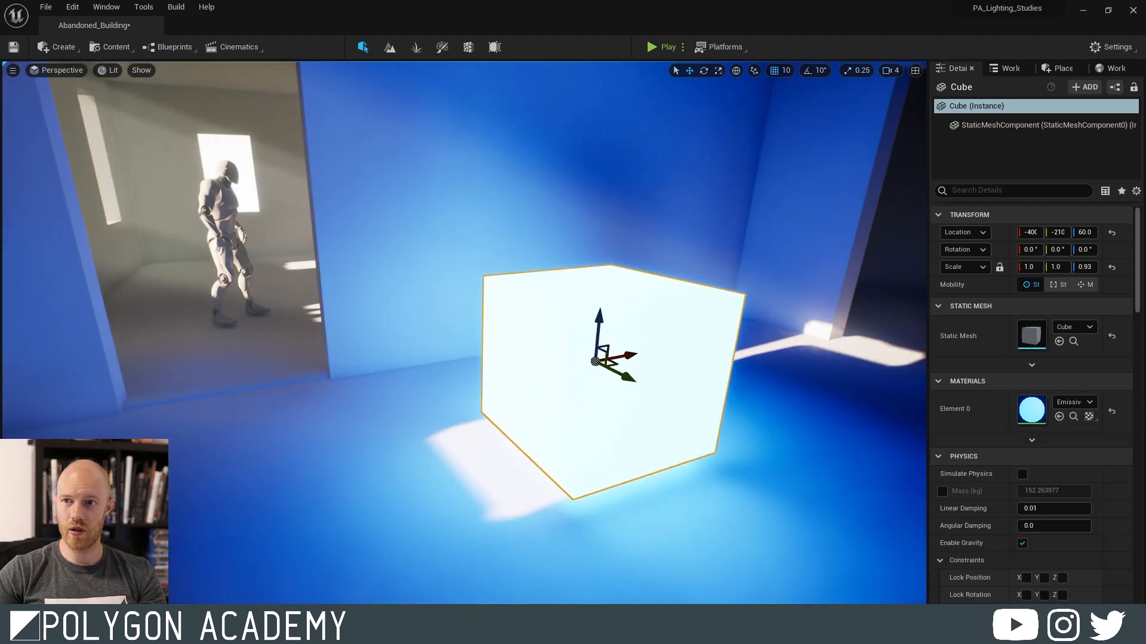
- Open the cube's Emissive material and inspect the constant that feeds the Multiply node for Emissive Color
{"action": "double_click", "coordinate": [1031, 410]}
{"action": "left_click_drag", "start_coordinate": [709, 56], "coordinate": [615, 125]}
{"action": "scroll", "coordinate": [428, 339], "scroll_direction": "down", "scroll_amount": 2}
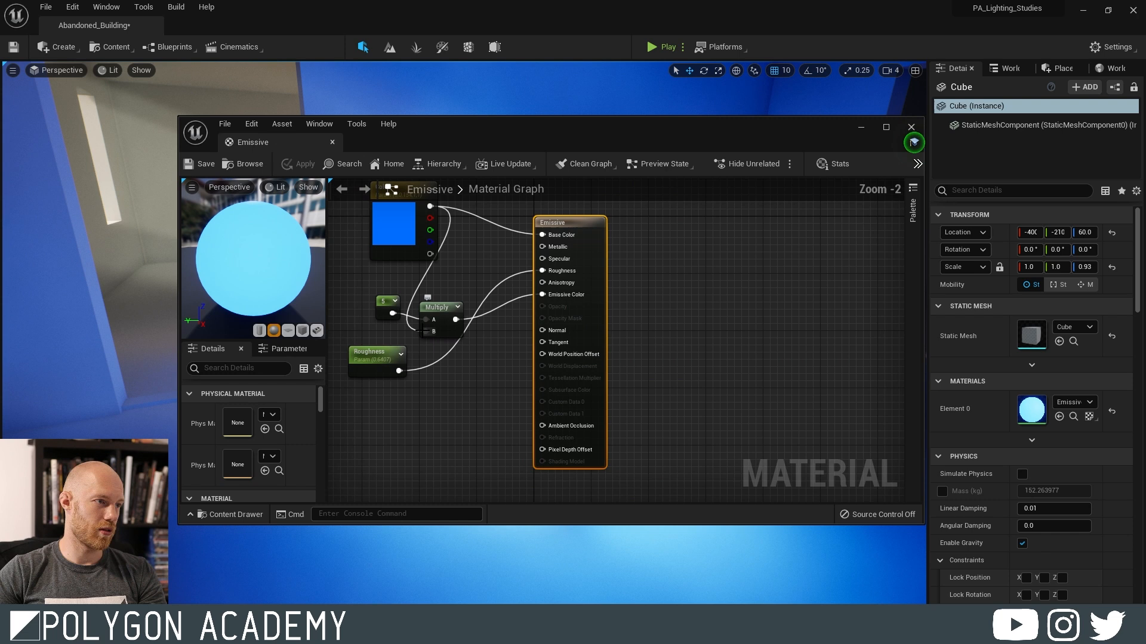
{"action": "scroll", "coordinate": [425, 322], "scroll_direction": "down", "scroll_amount": 3}
{"action": "scroll", "coordinate": [417, 262], "scroll_direction": "up", "scroll_amount": 2}
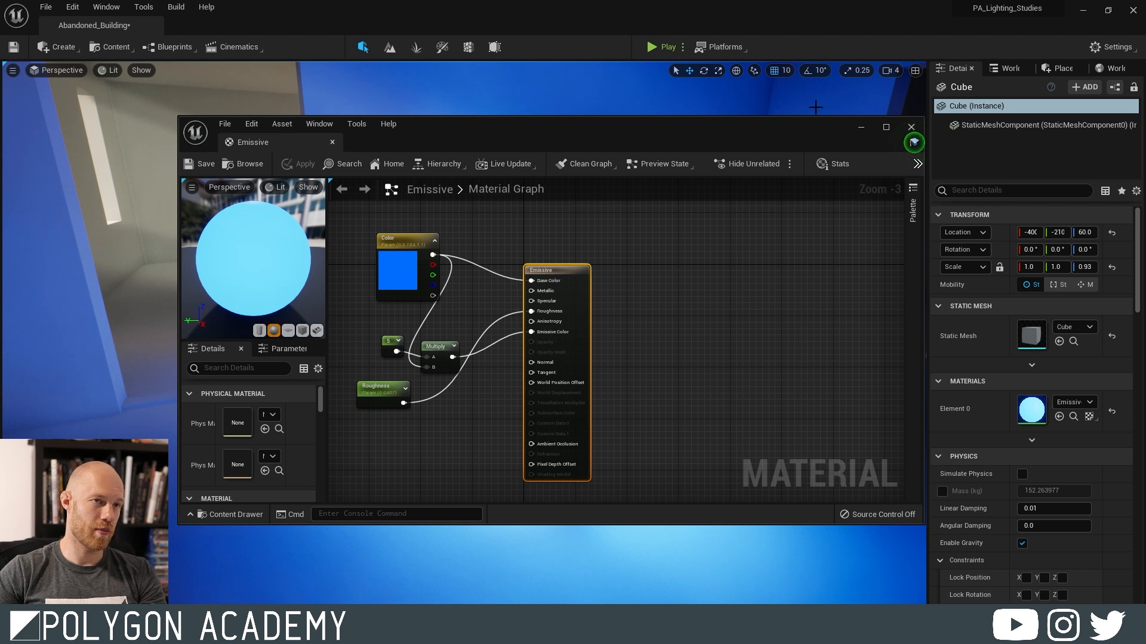
{"action": "left_click", "coordinate": [385, 344]}
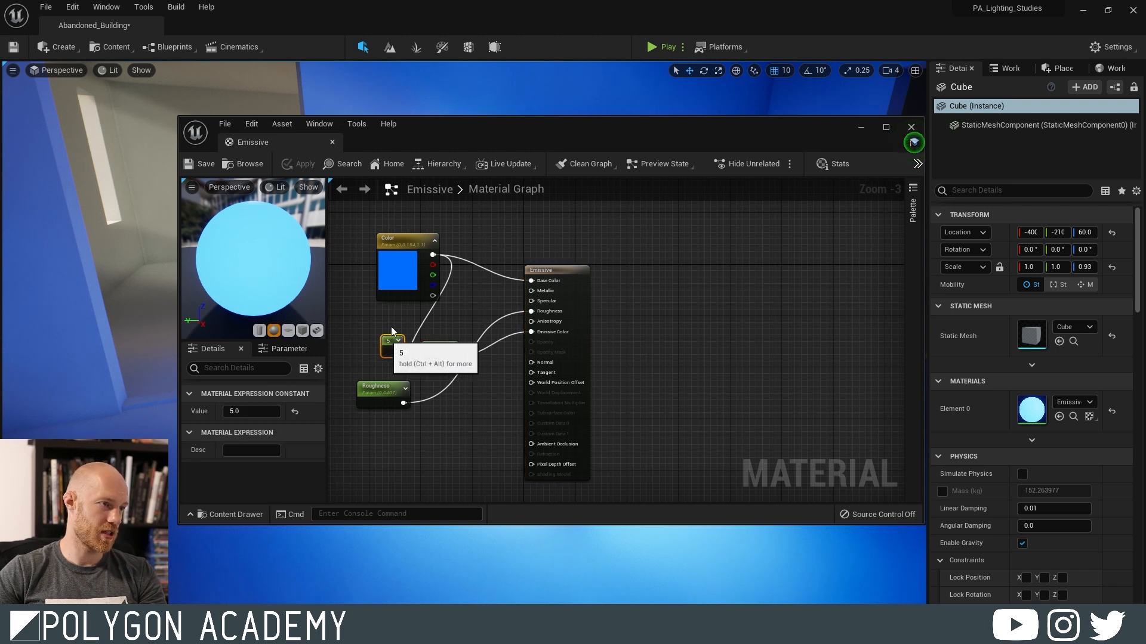
- Move the emissive cube into the corridor with the arched windows, to about X 130, Y -410, Z 40, and cancel the pending autosave
{"action": "left_click_drag", "start_coordinate": [501, 125], "coordinate": [1145, 122]}
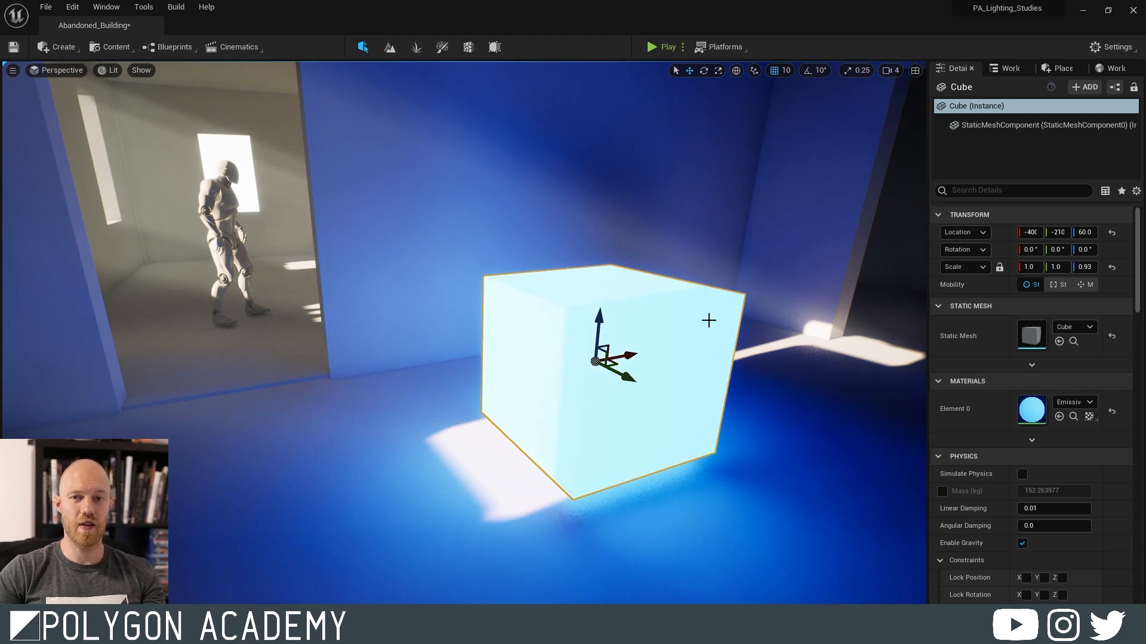
{"action": "right_click_drag", "start_coordinate": [598, 291], "coordinate": [577, 273]}
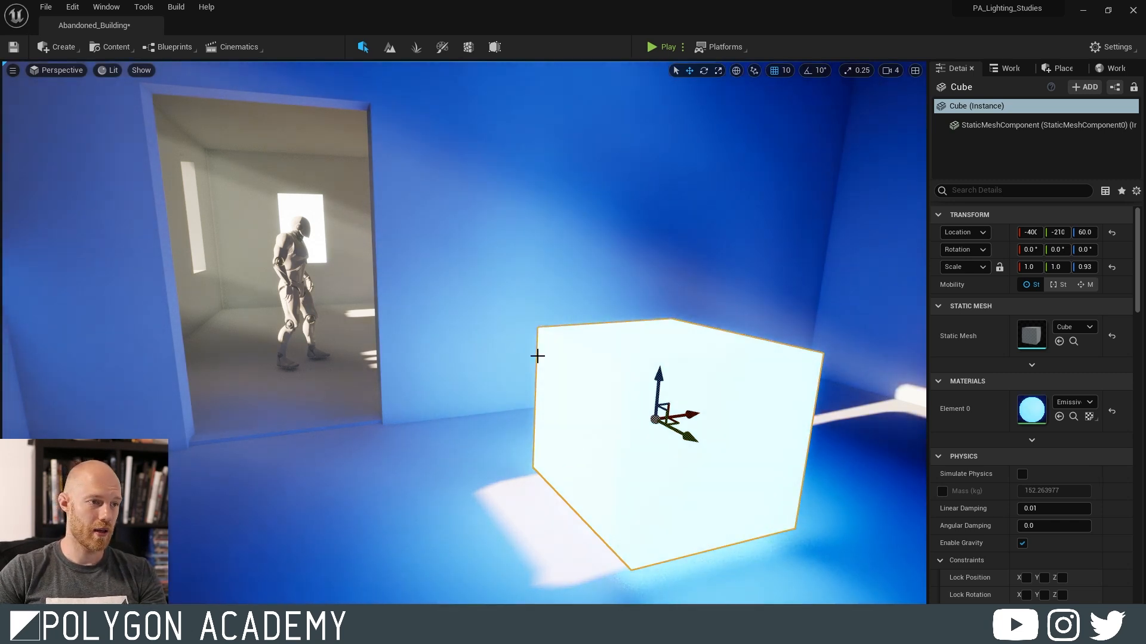
{"action": "right_click_drag", "start_coordinate": [537, 357], "coordinate": [604, 346]}
{"action": "left_click_drag", "start_coordinate": [615, 365], "coordinate": [916, 305]}
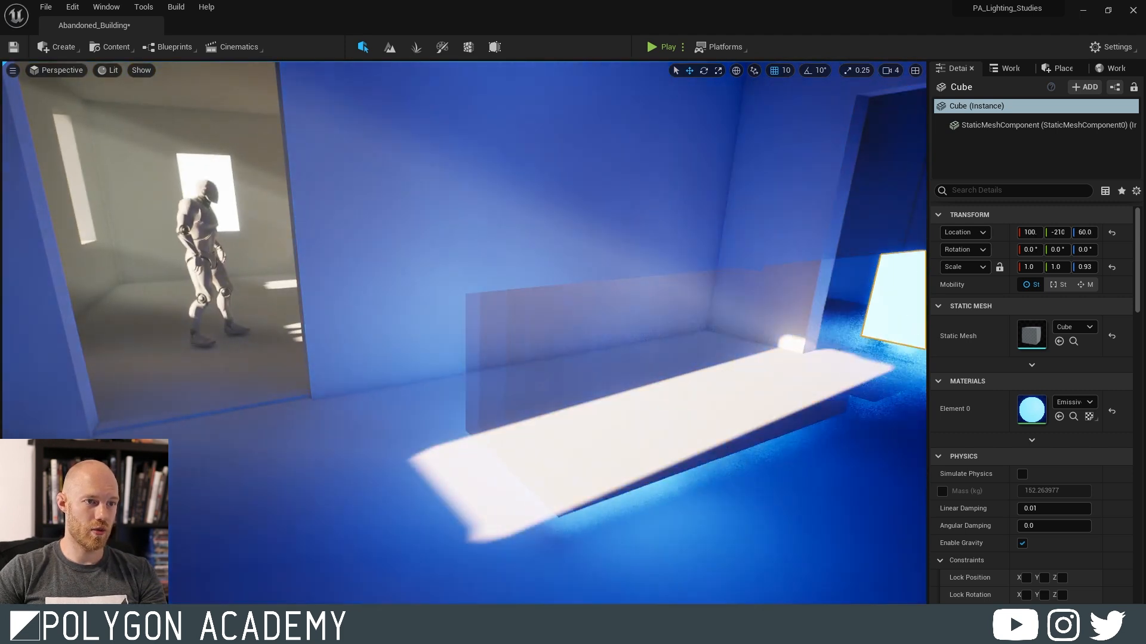
{"action": "right_click_drag", "start_coordinate": [916, 305], "coordinate": [1008, 313]}
{"action": "right_click_drag", "start_coordinate": [472, 382], "coordinate": [476, 386]}
{"action": "left_click_drag", "start_coordinate": [447, 372], "coordinate": [525, 517]}
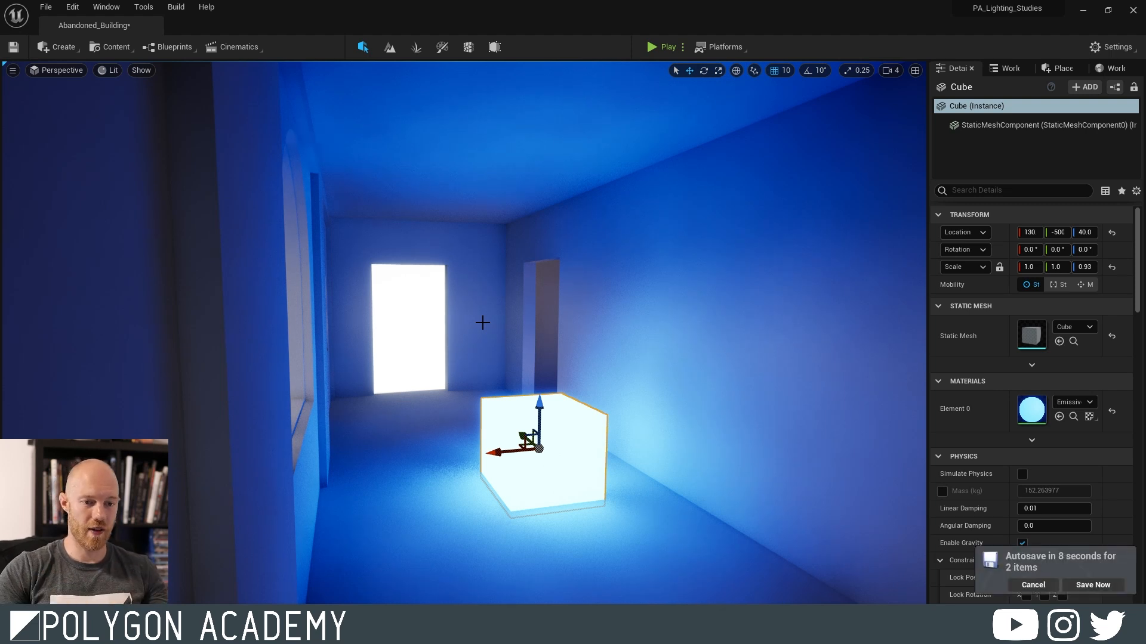
{"action": "left_click", "coordinate": [1027, 585]}
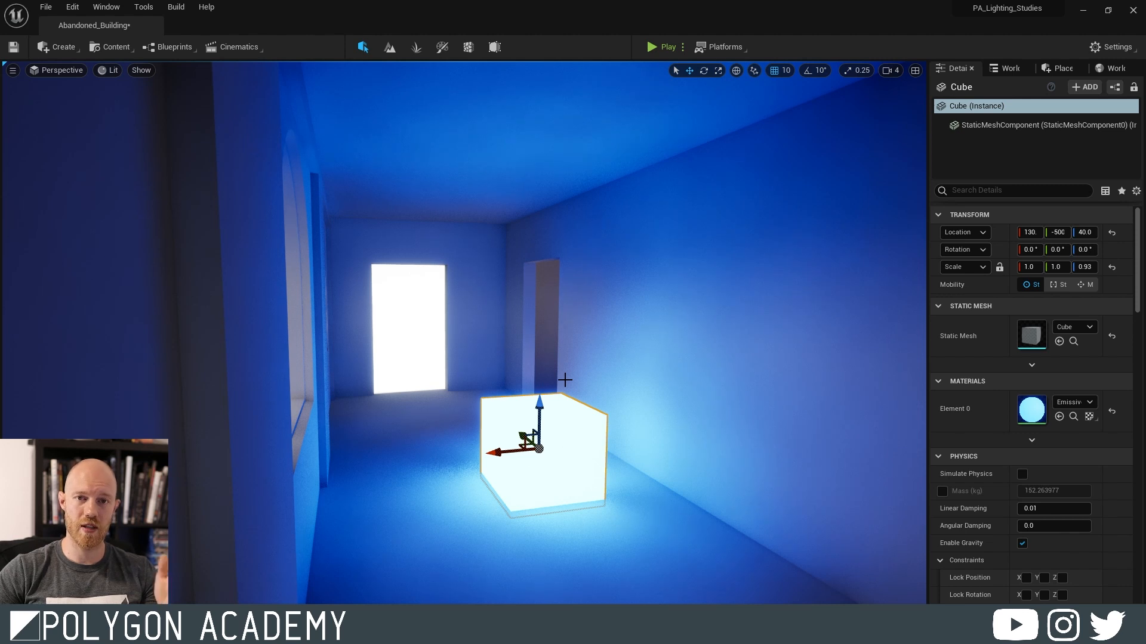
{"action": "left_click_drag", "start_coordinate": [519, 436], "coordinate": [489, 413]}
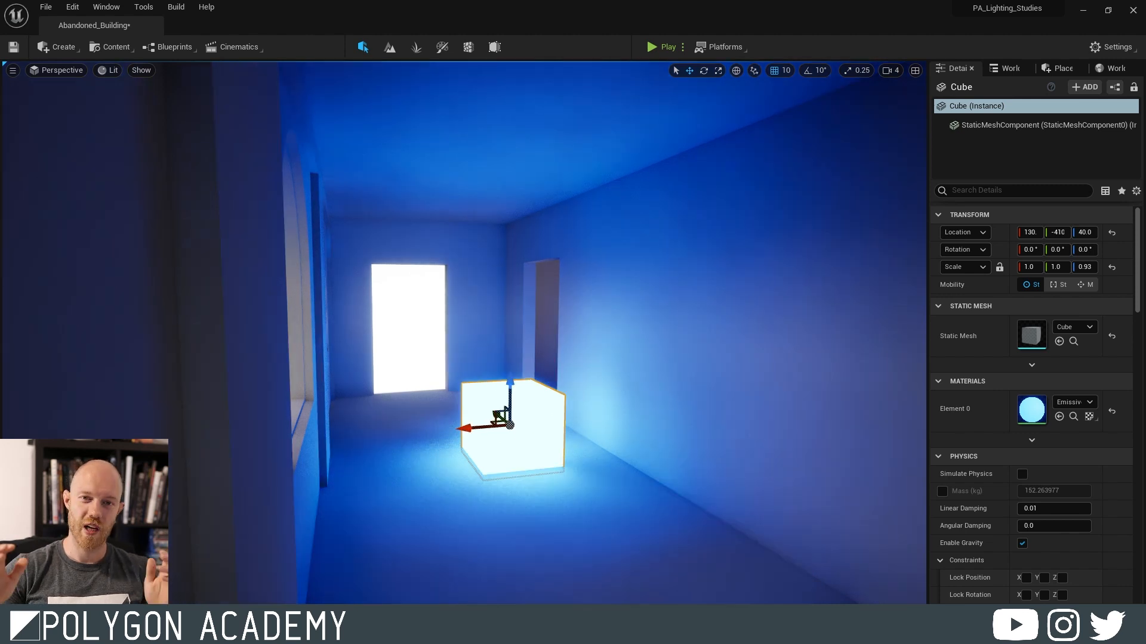
- Try raising the emissive cube to about Z 110 and shrinking it to an X and Y scale of about 0.39
{"action": "left_click_drag", "start_coordinate": [509, 372], "coordinate": [532, 383]}
{"action": "key", "text": "r"}
{"action": "left_click_drag", "start_coordinate": [512, 371], "coordinate": [494, 408]}
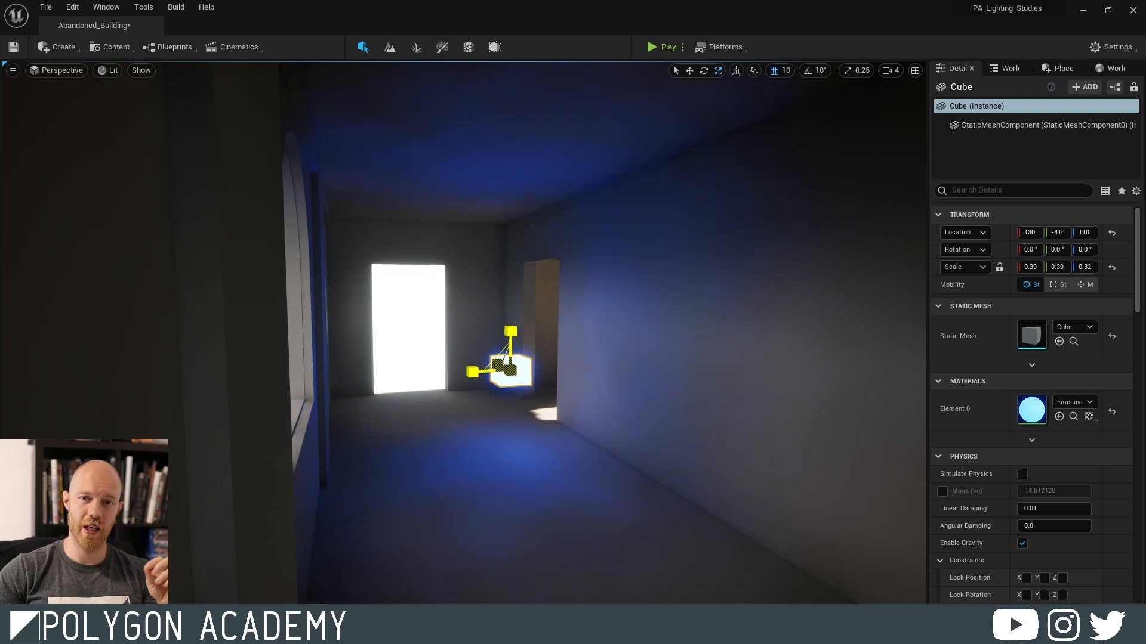
{"action": "mouse_move", "coordinate": [510, 370]}
{"action": "left_mouse_down"}
{"action": "mouse_move", "coordinate": [568, 357]}
{"action": "mouse_move", "coordinate": [495, 373]}
{"action": "mouse_move", "coordinate": [542, 363]}
{"action": "mouse_move", "coordinate": [507, 370]}
{"action": "mouse_move", "coordinate": [540, 362]}
{"action": "mouse_move", "coordinate": [516, 374]}
{"action": "left_mouse_up"}
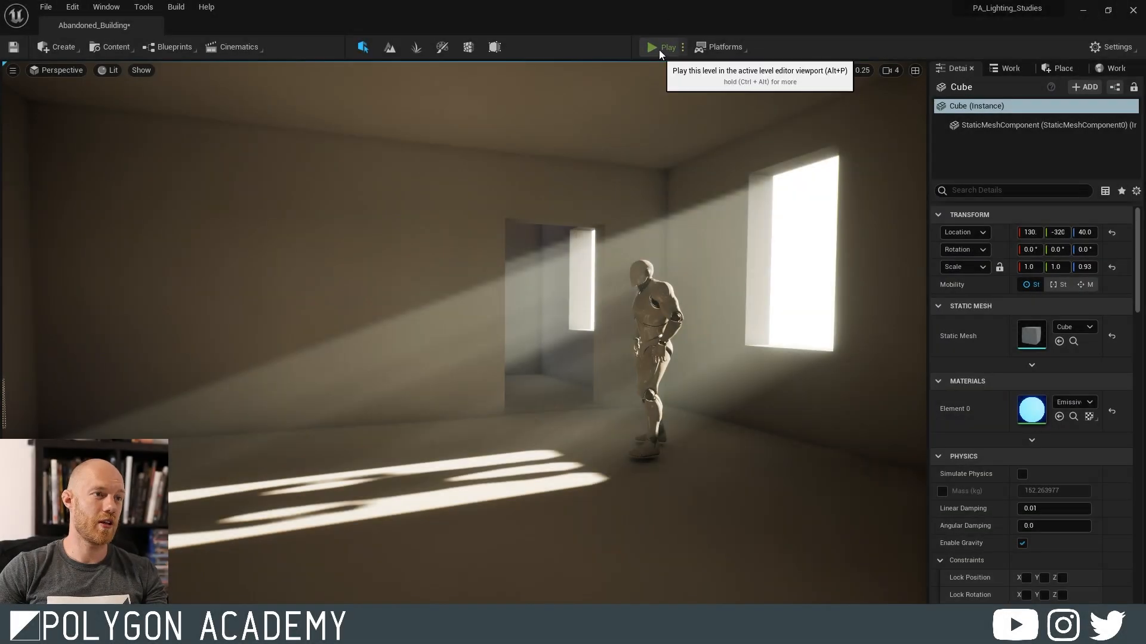
- Play the level and run the character through the sunlit room into the corridor, up to the emissive cube
{"action": "left_click", "coordinate": [659, 48]}
{"action": "left_click", "coordinate": [590, 301]}
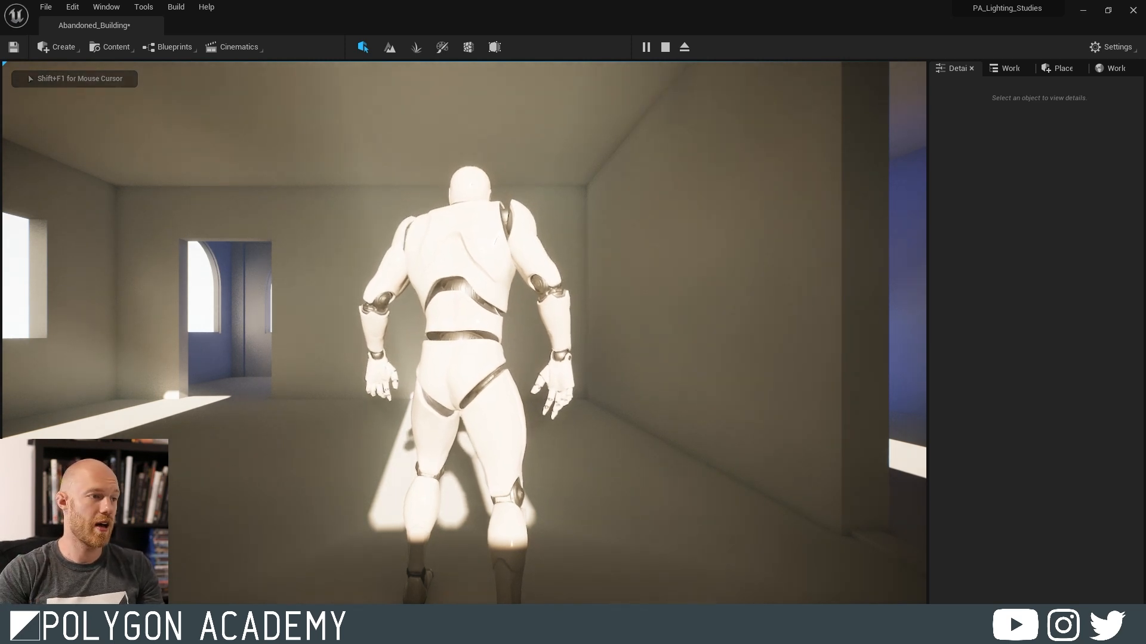
{"action": "key", "text": "w"}
{"action": "key", "text": "a"}
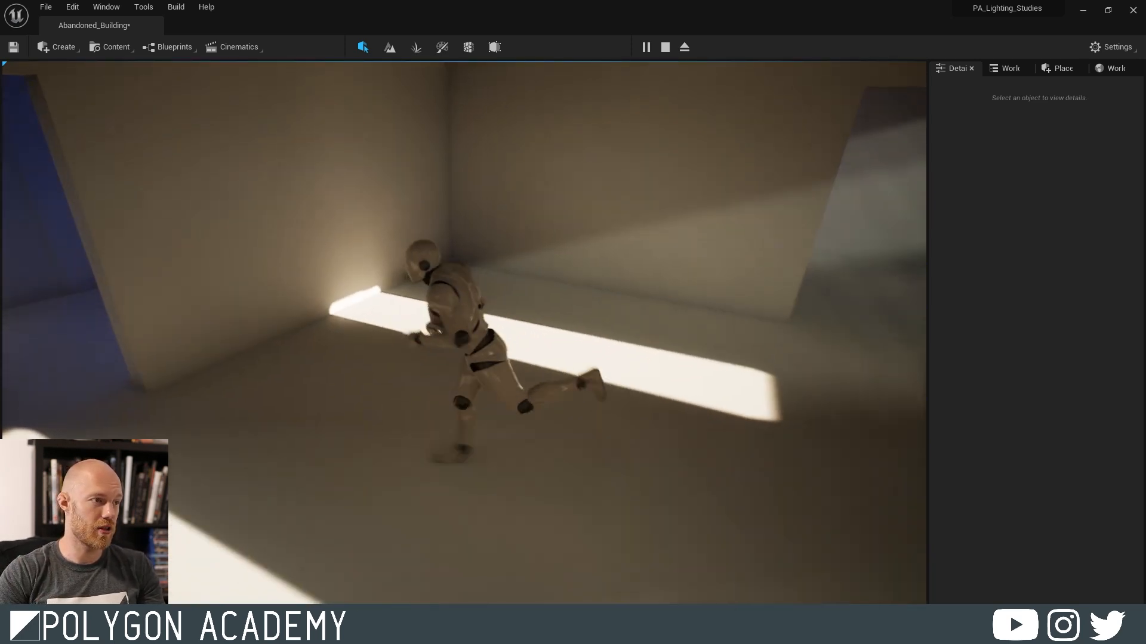
{"action": "key", "text": "w"}
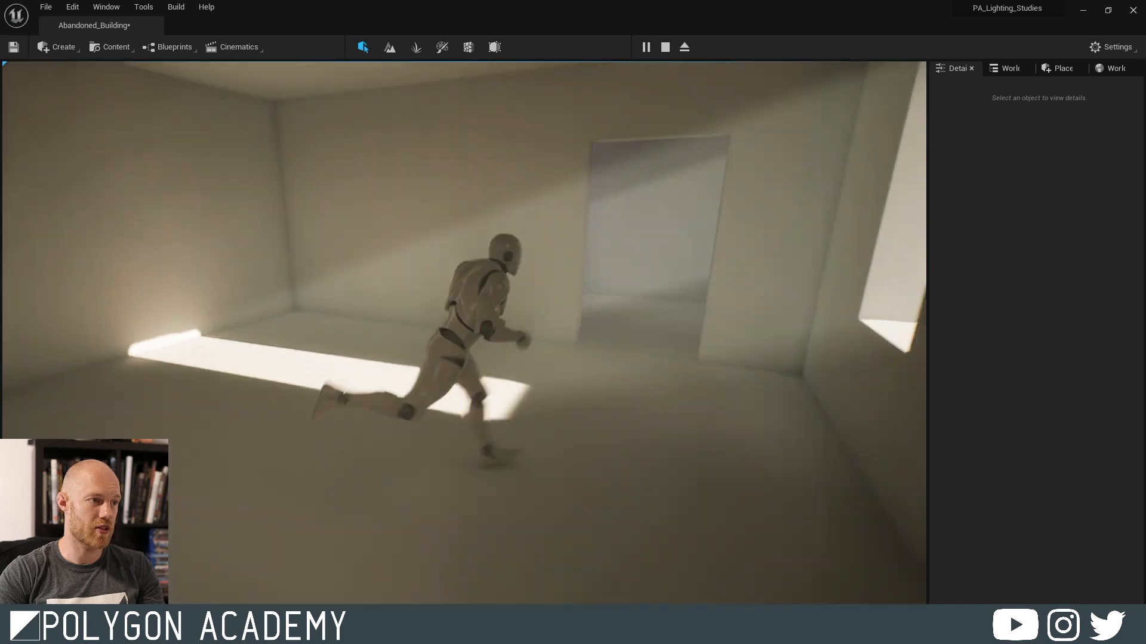
{"action": "key", "text": "a"}
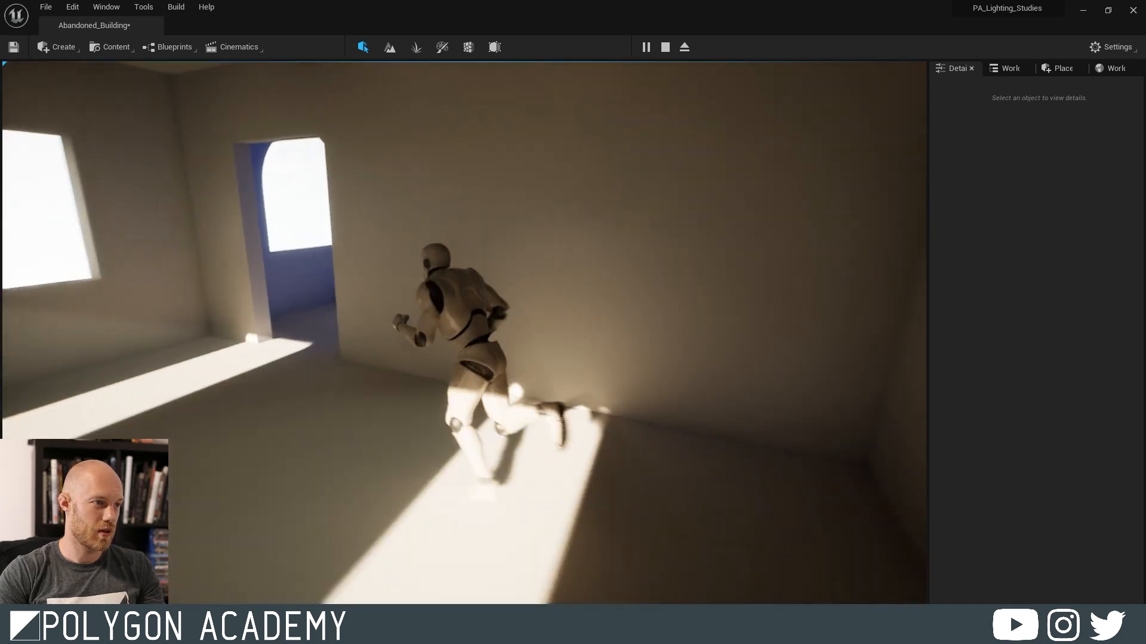
{"action": "key", "text": "w"}
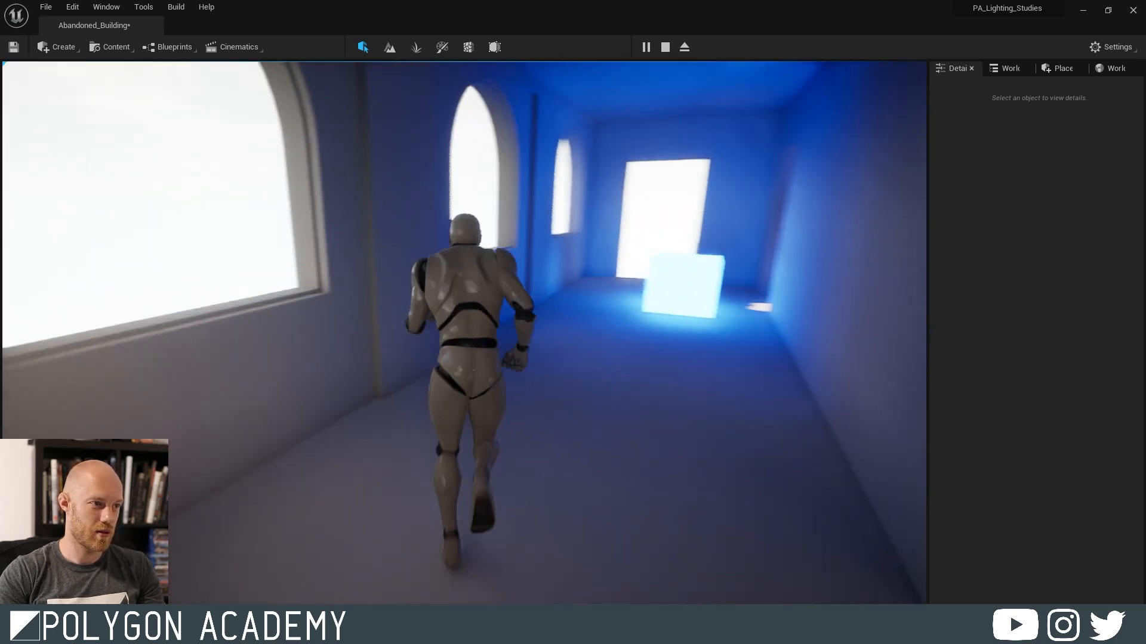
{"action": "key", "text": "w"}
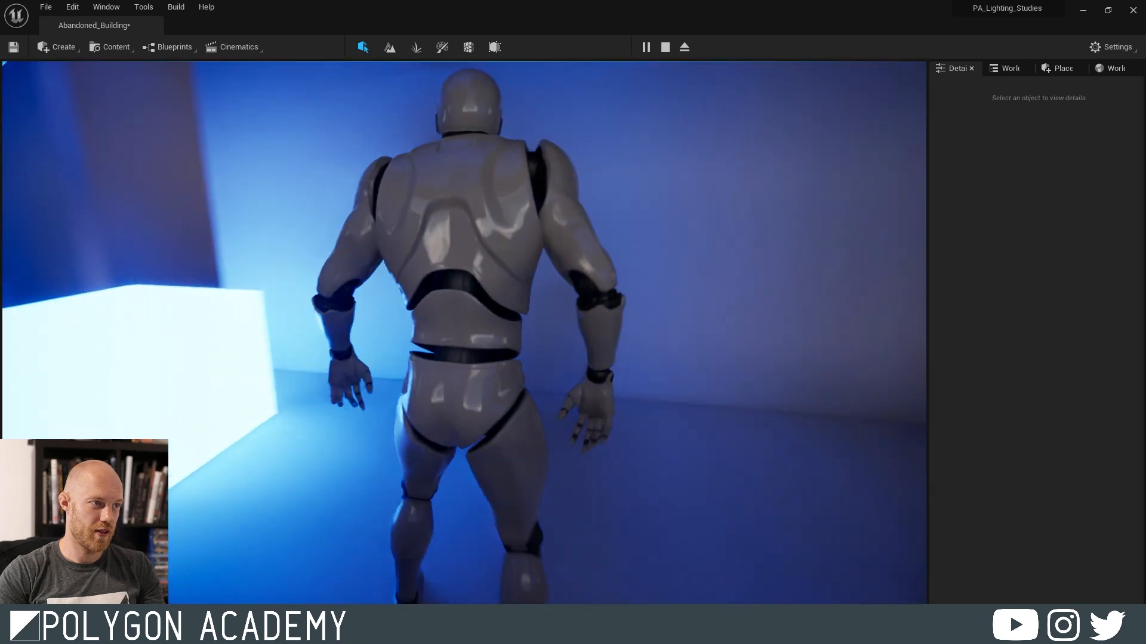
- Walk the character around the emissive cube and examine how its blue light and shadows fall on the body, floor and walls
{"action": "key", "text": "s"}
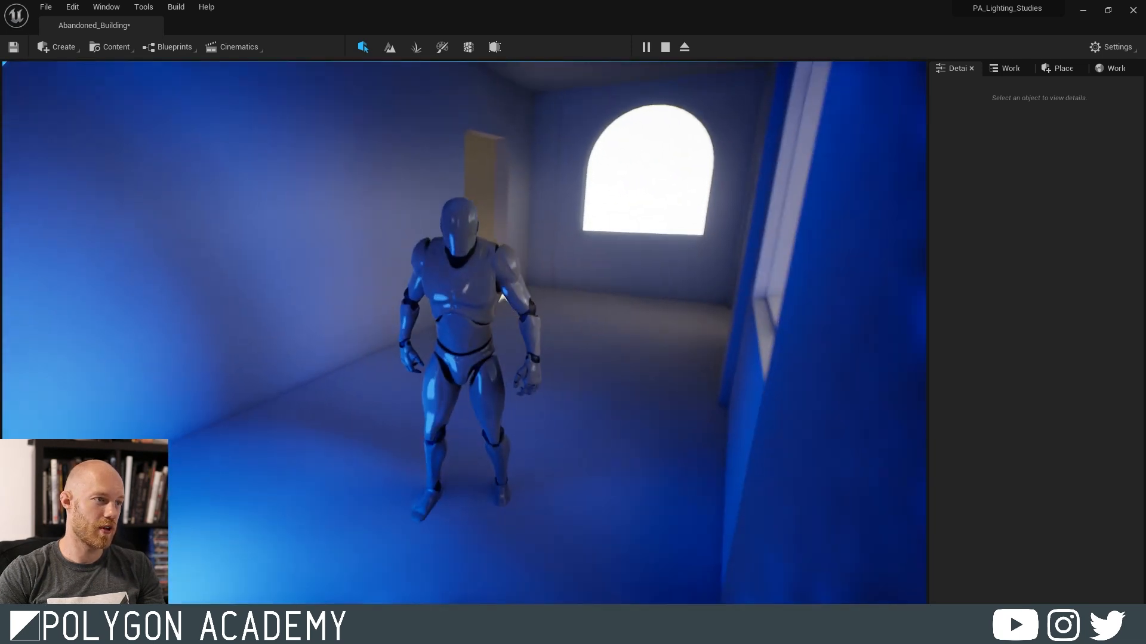
{"action": "key", "text": "s"}
{"action": "key", "text": "a"}
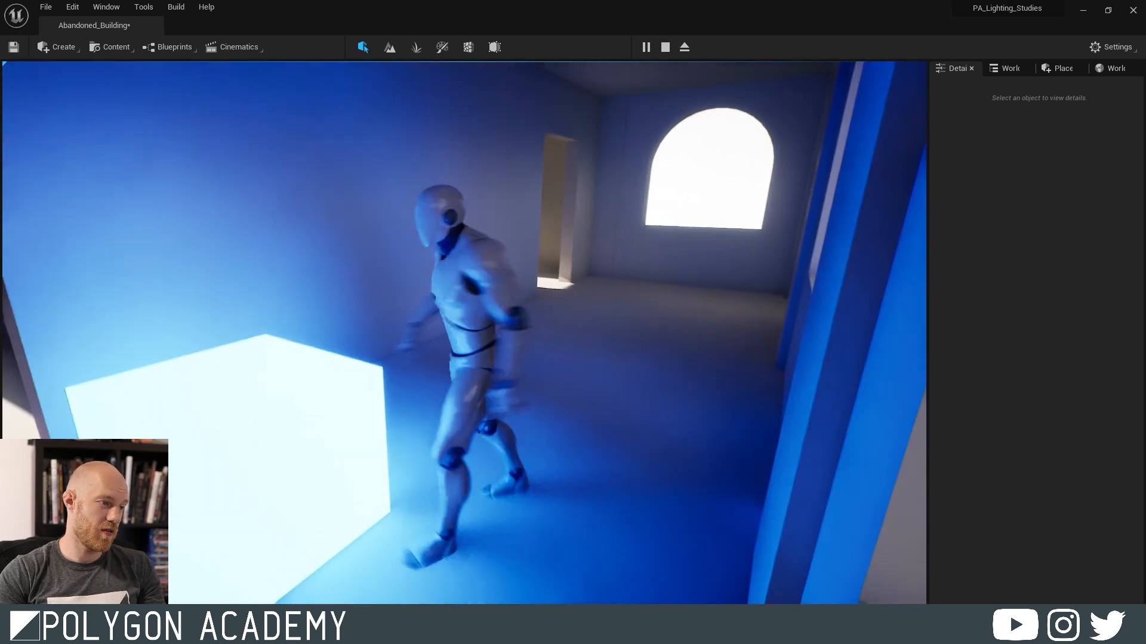
{"action": "key", "text": "s"}
{"action": "key", "text": "w"}
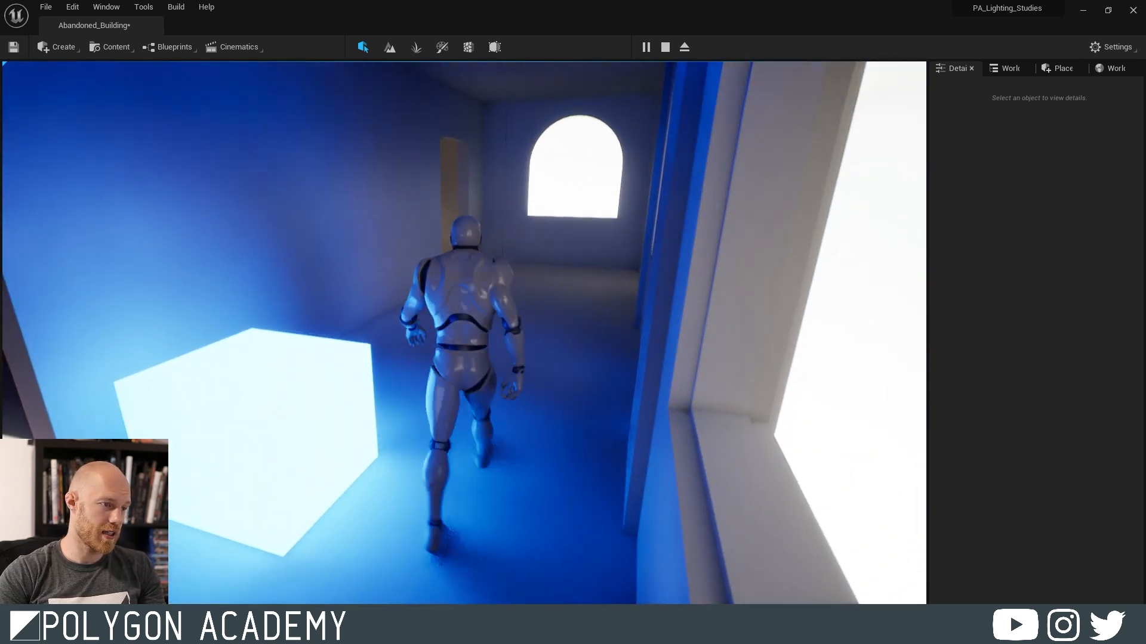
{"action": "key", "text": "s"}
{"action": "key", "text": "d"}
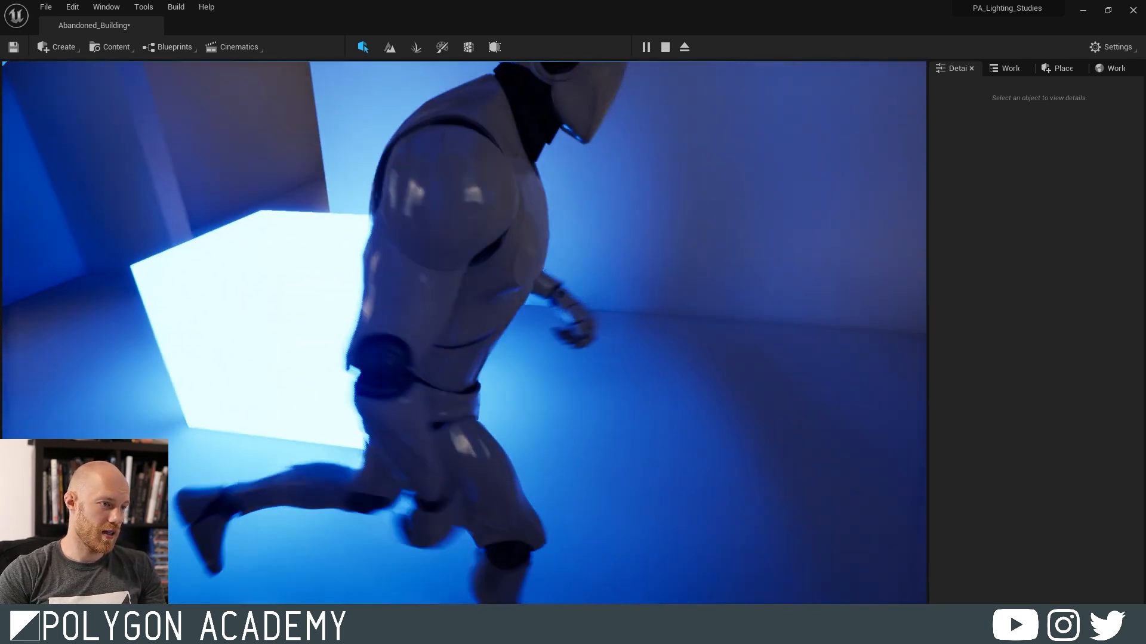
{"action": "key", "text": "w"}
{"action": "key", "text": "a"}
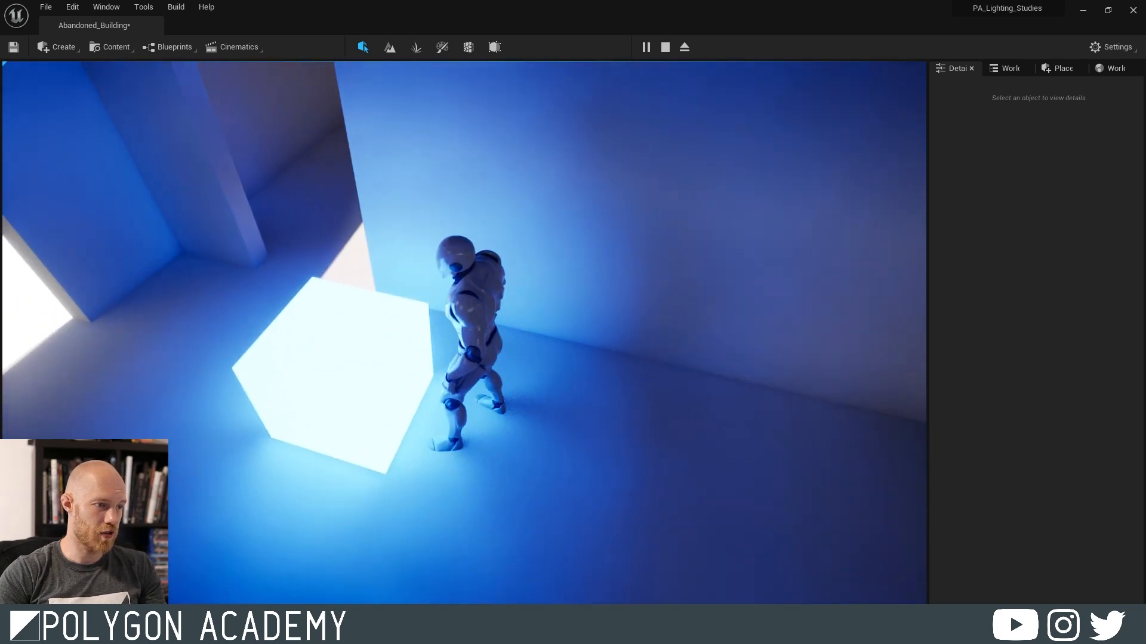
{"action": "key", "text": "s"}
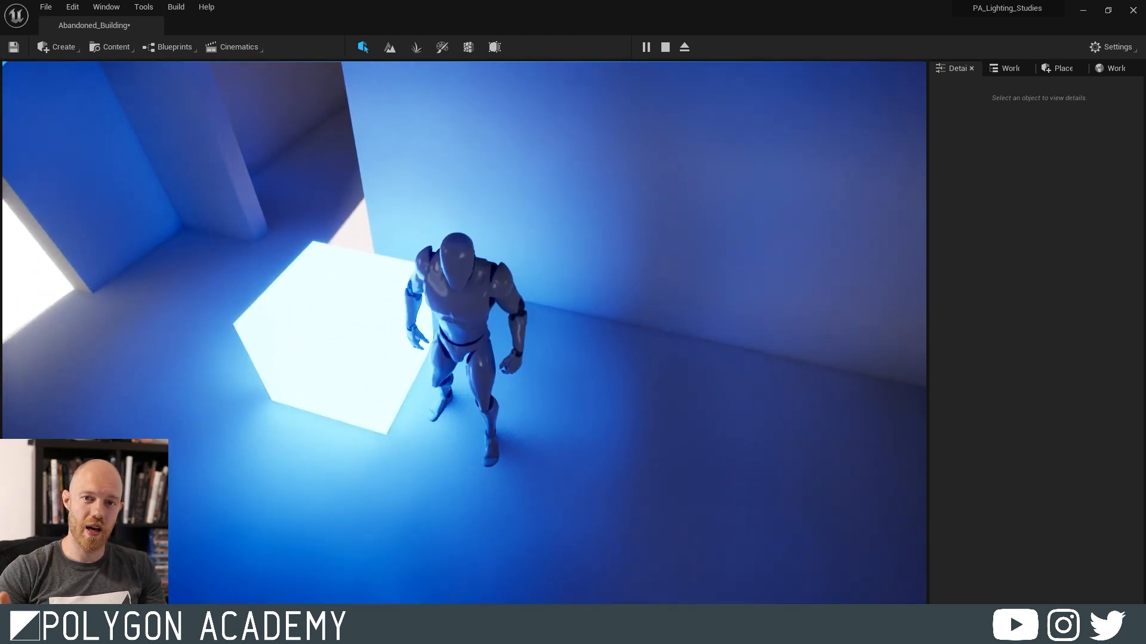
{"action": "key", "text": "a"}
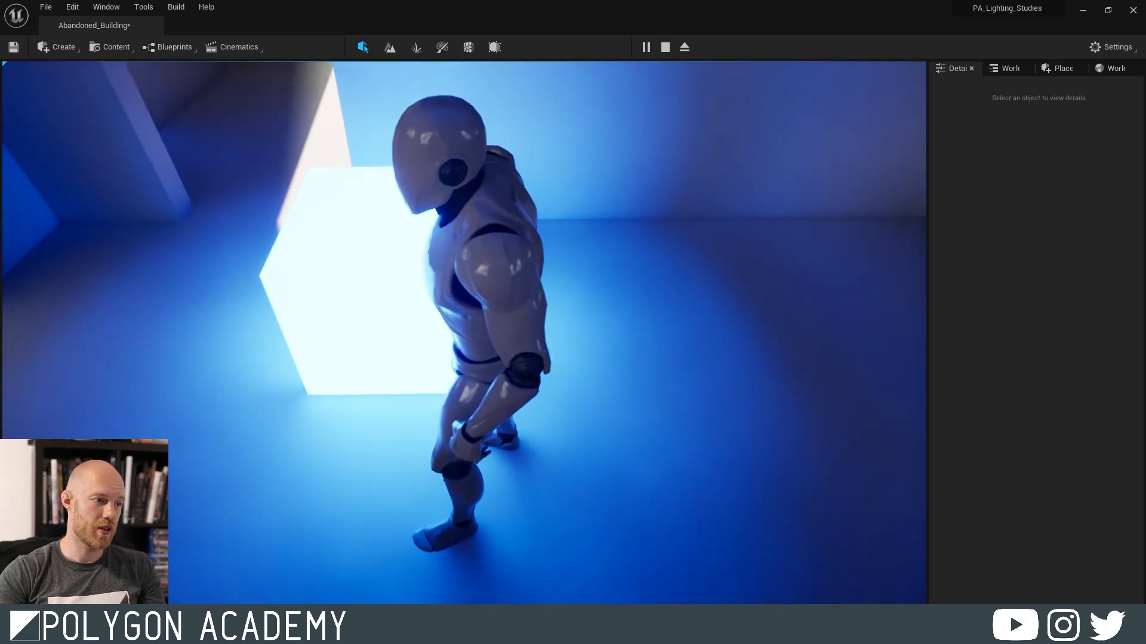
{"action": "key", "text": "a"}
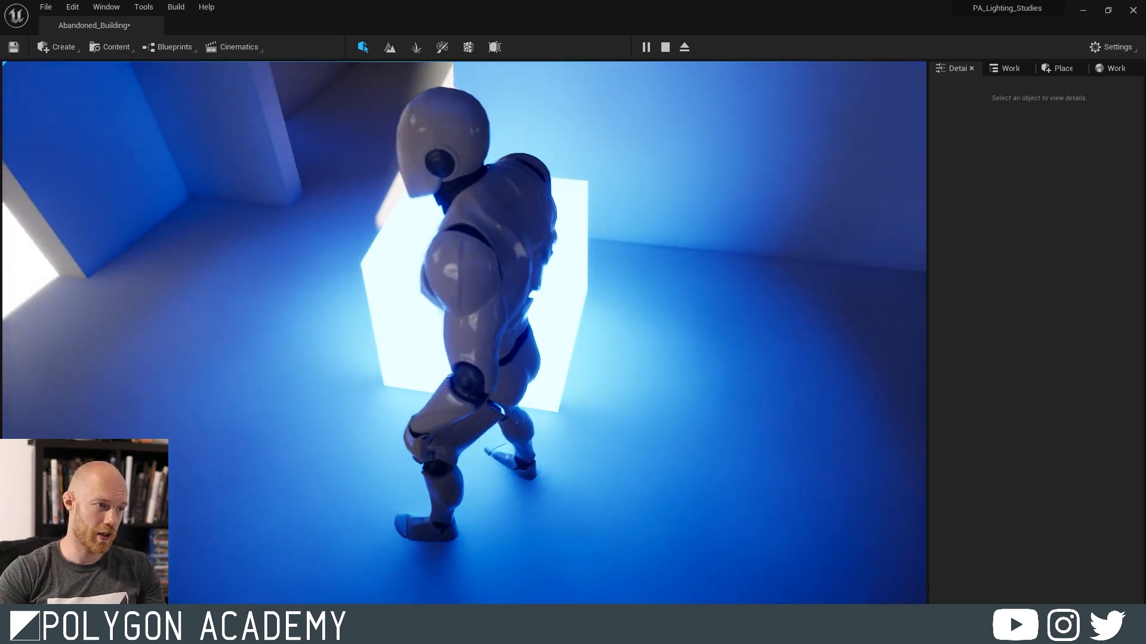
{"action": "key", "text": "d"}
{"action": "key", "text": "w"}
{"action": "key", "text": "a"}
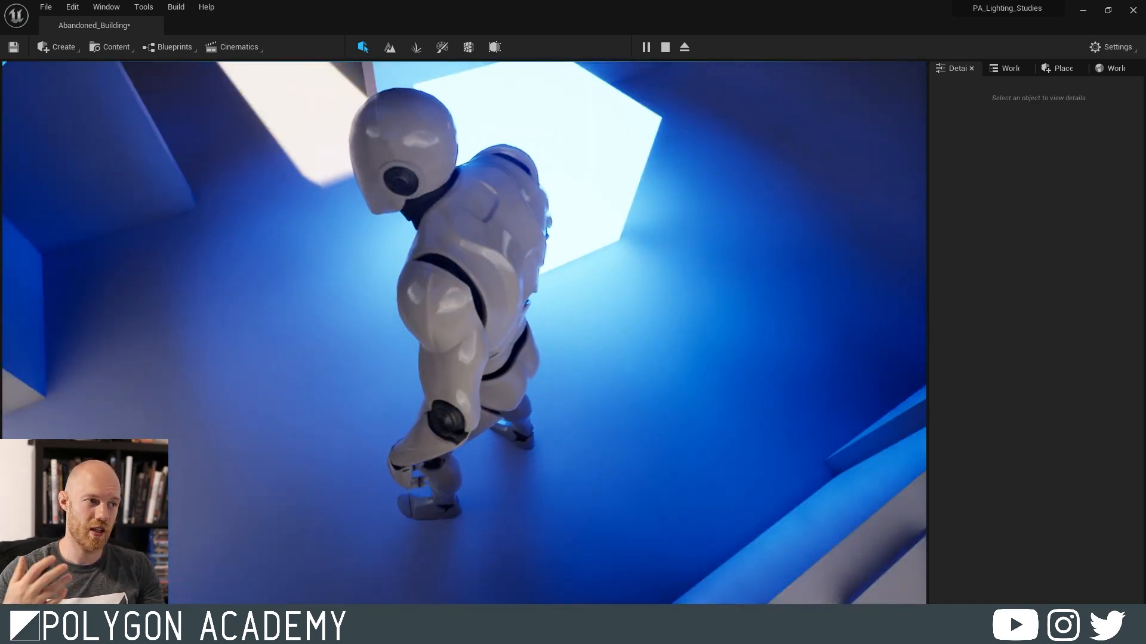
{"action": "key", "text": "w"}
{"action": "key", "text": "a"}
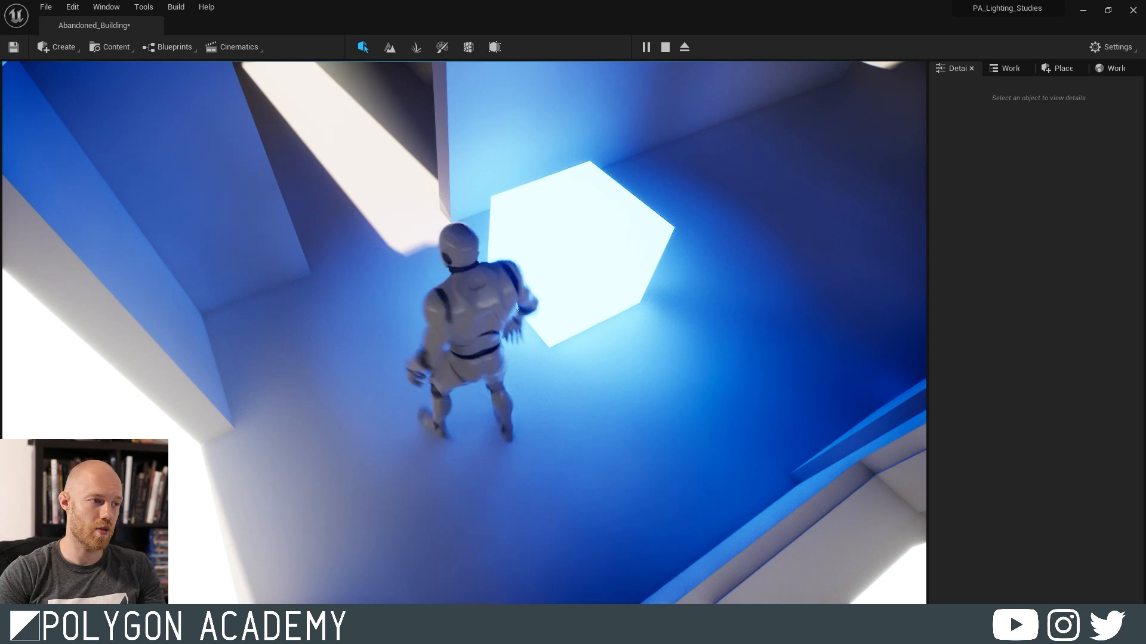
{"action": "key", "text": "w"}
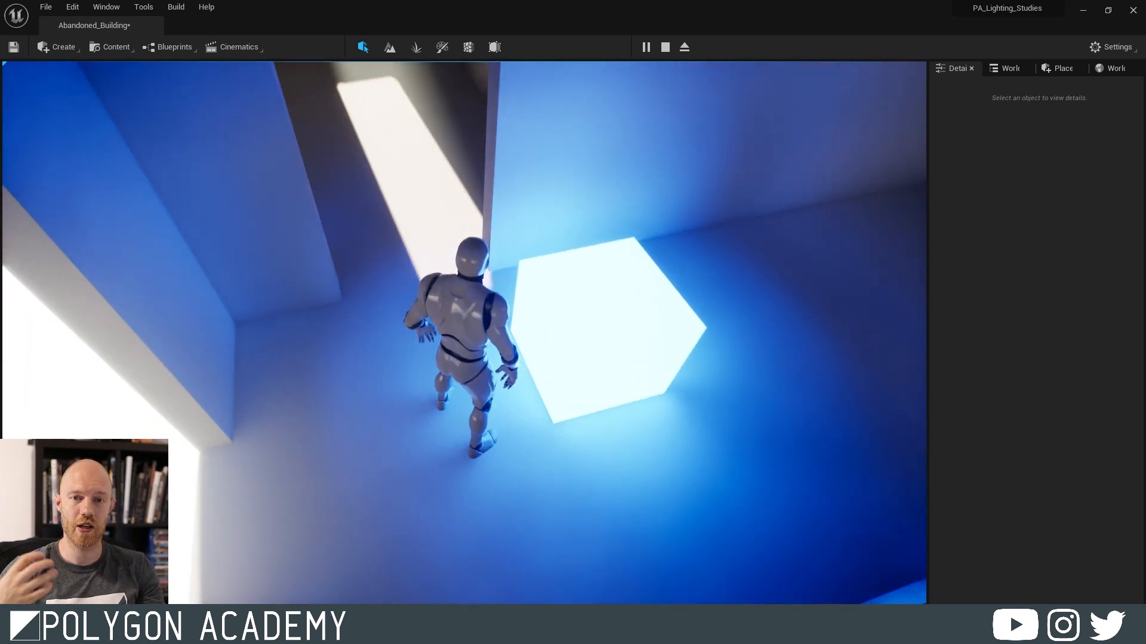
{"action": "key", "text": "w"}
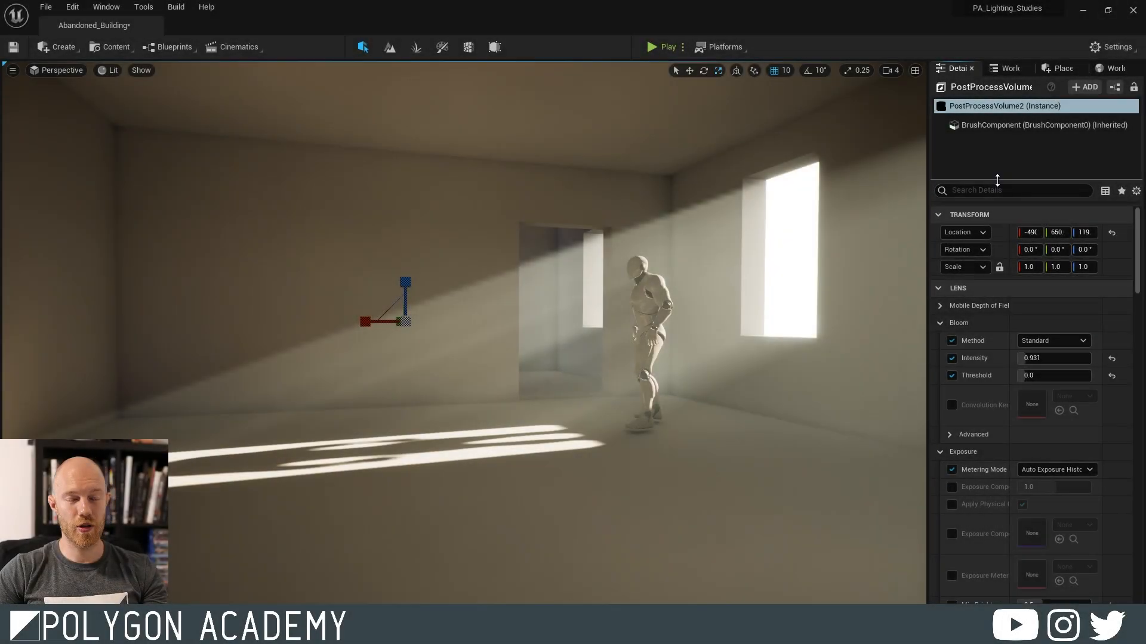
- Set the Lumen Global Illumination Final Gather Quality of the post process volume to 0.25 and inspect the room's walls and ceiling
{"action": "scroll", "coordinate": [972, 340], "scroll_direction": "down", "scroll_amount": 5}
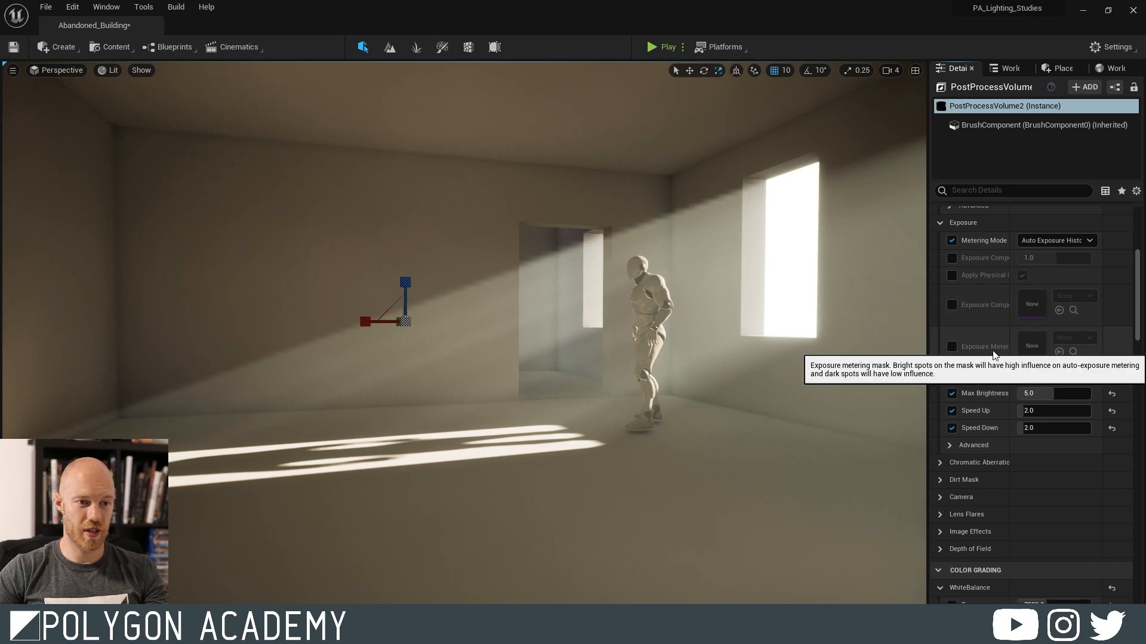
{"action": "scroll", "coordinate": [949, 358], "scroll_direction": "down", "scroll_amount": 3}
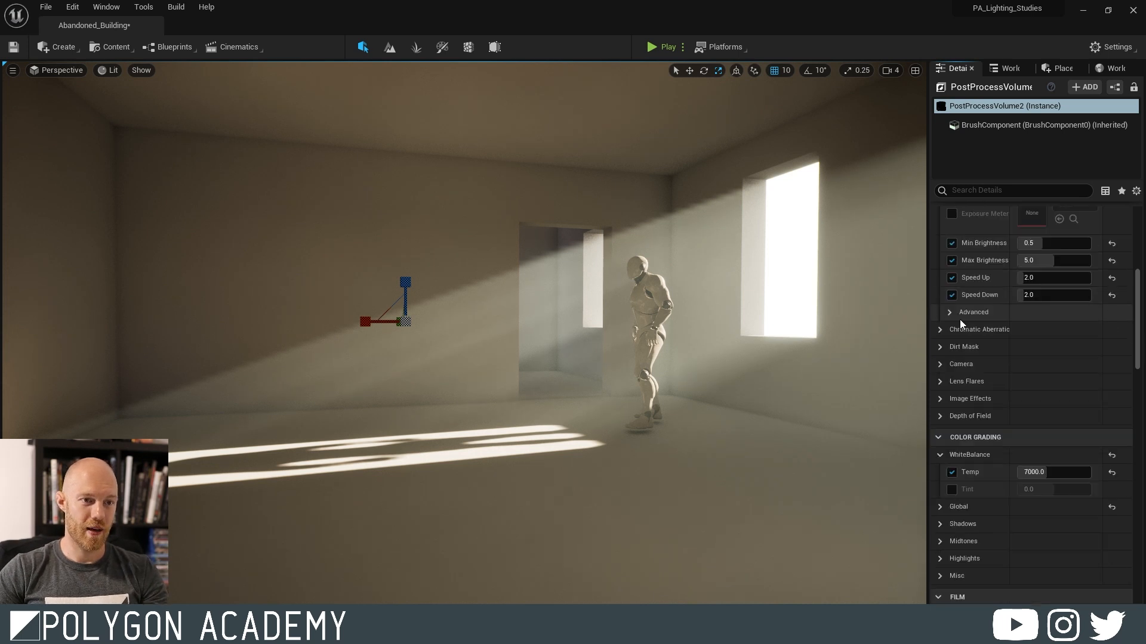
{"action": "scroll", "coordinate": [954, 376], "scroll_direction": "down", "scroll_amount": 4}
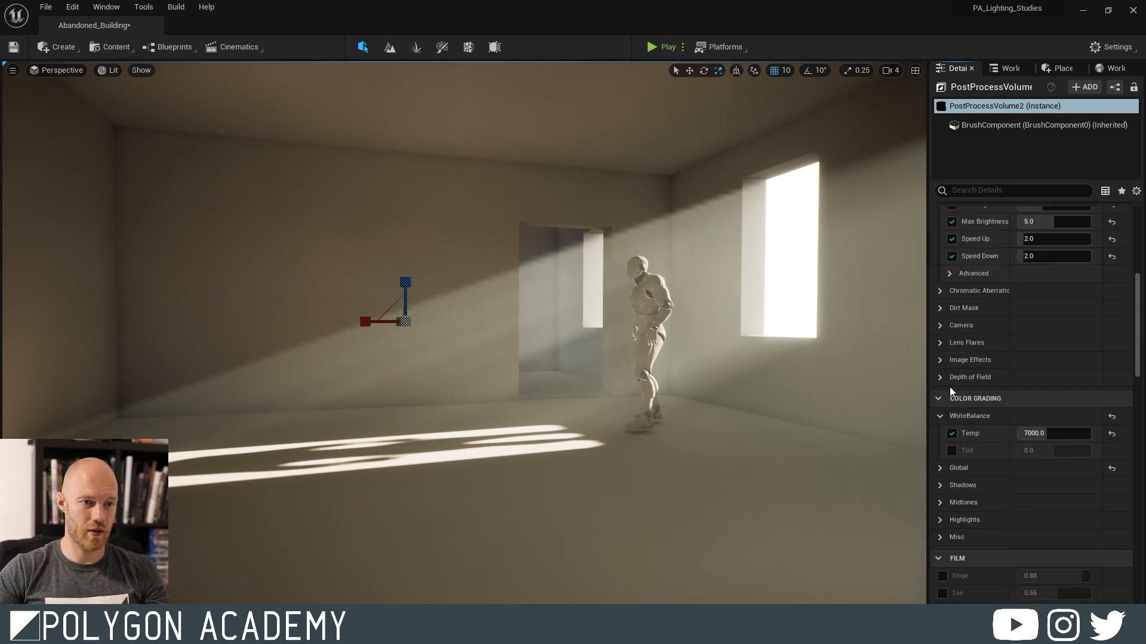
{"action": "scroll", "coordinate": [950, 385], "scroll_direction": "down", "scroll_amount": 3}
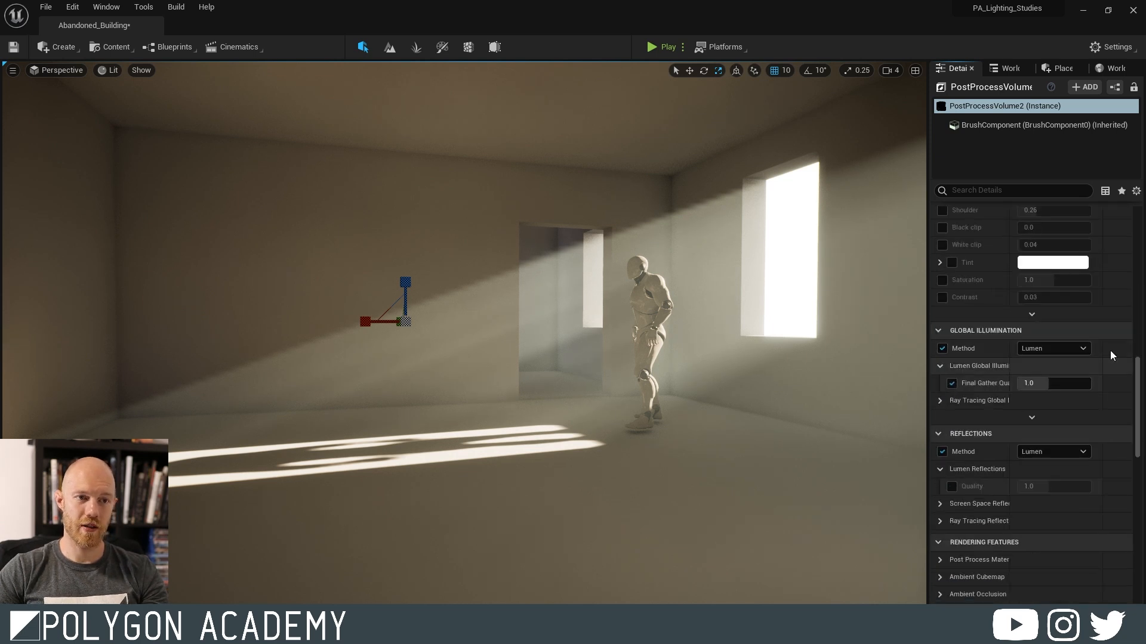
{"action": "scroll", "coordinate": [953, 321], "scroll_direction": "down", "scroll_amount": 1}
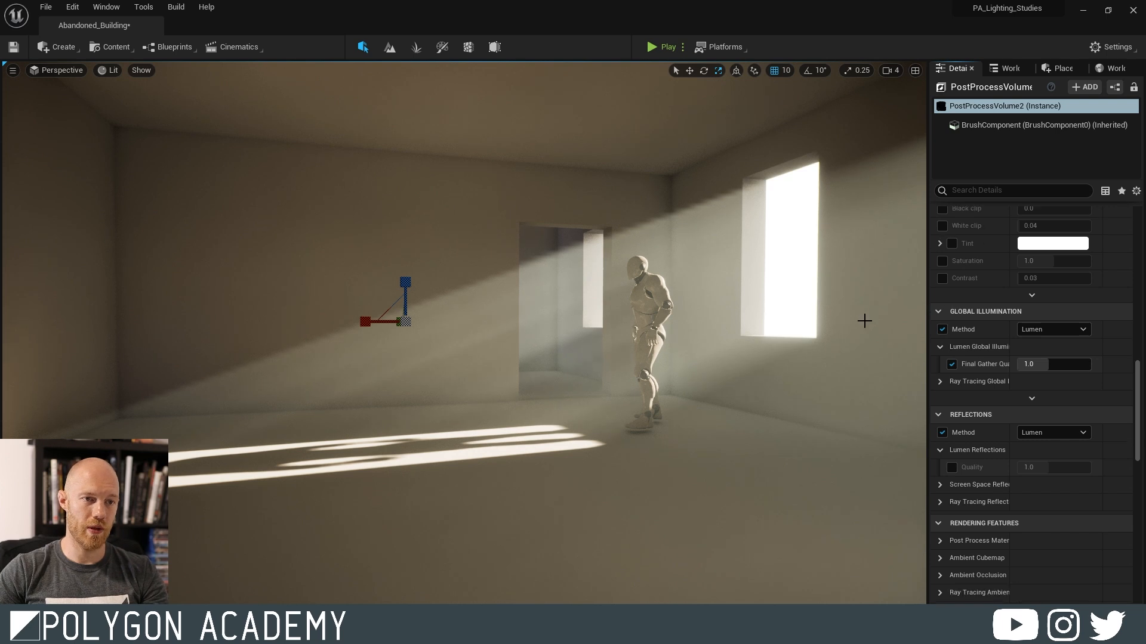
{"action": "right_click_drag", "start_coordinate": [853, 391], "coordinate": [704, 405]}
{"action": "left_click", "coordinate": [1030, 365]}
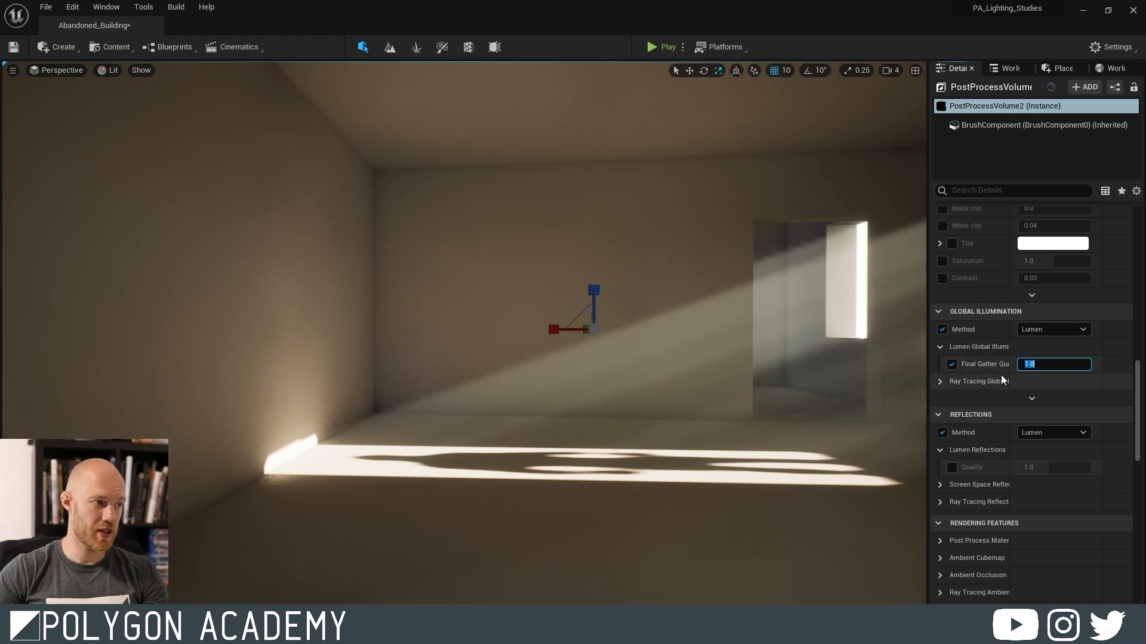
{"action": "type", "text": ".25"}
{"action": "key", "text": "Return"}
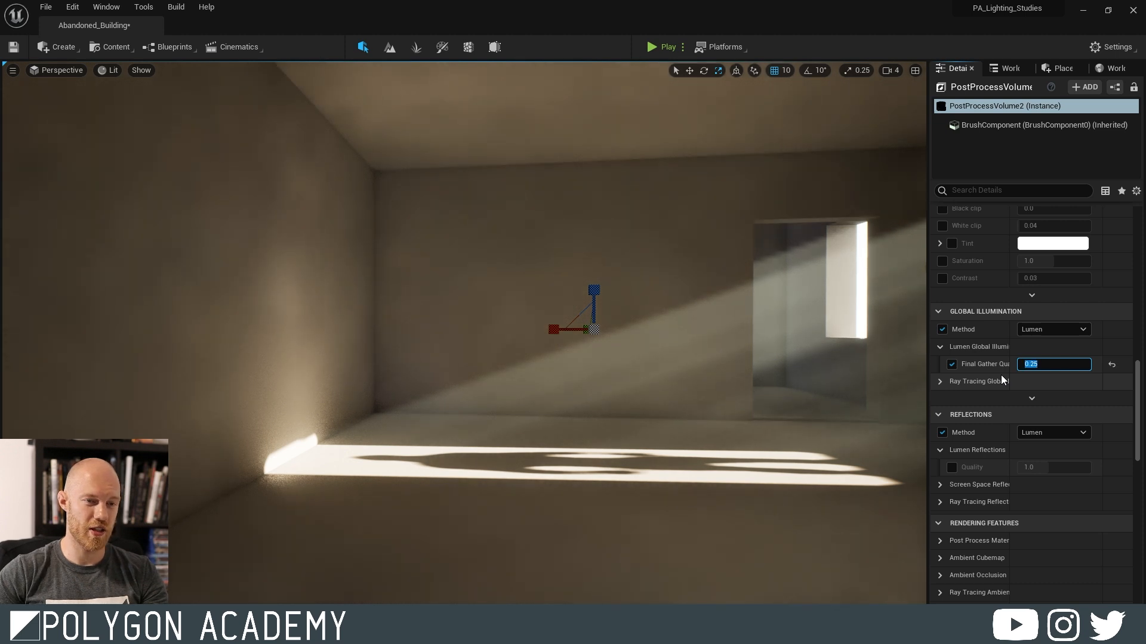
{"action": "right_click_drag", "start_coordinate": [530, 296], "coordinate": [573, 290]}
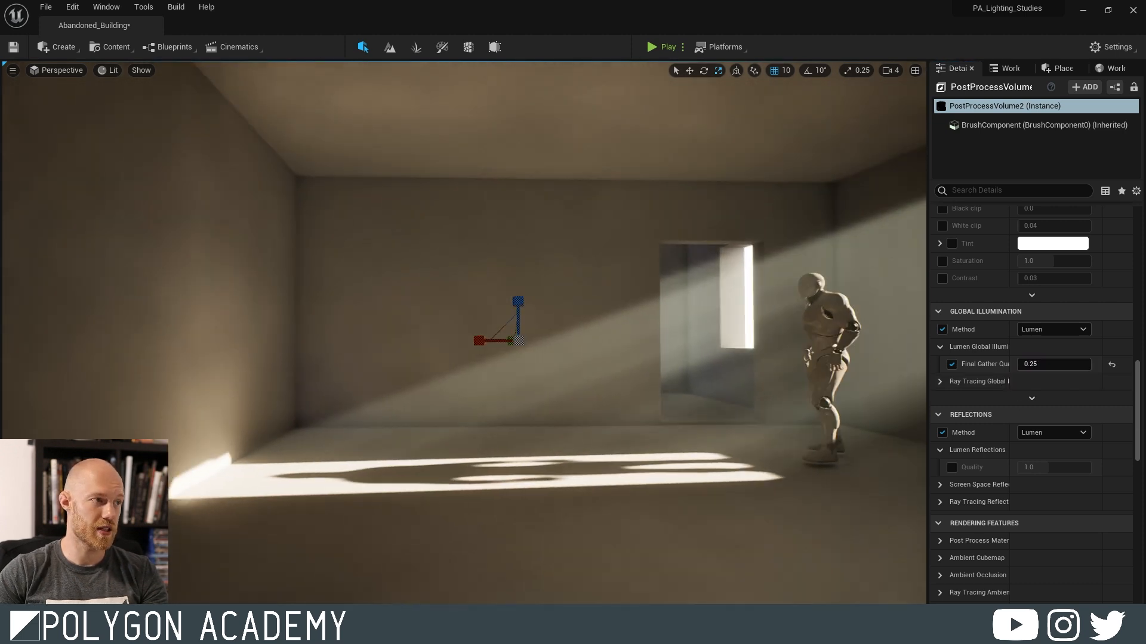
{"action": "right_click_drag", "start_coordinate": [494, 298], "coordinate": [516, 261]}
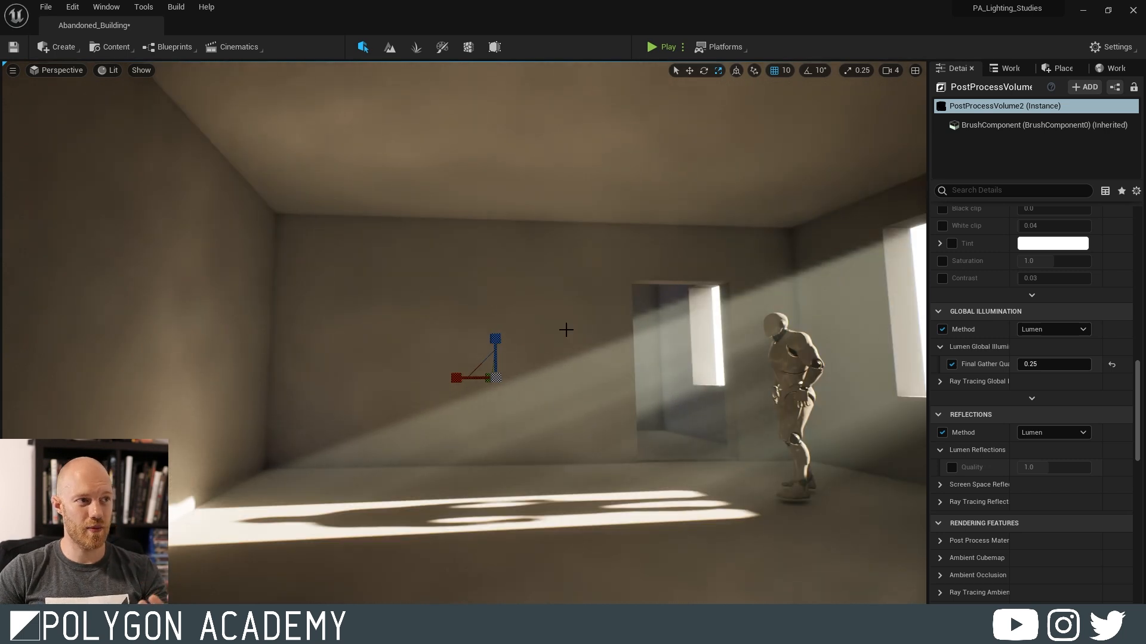
- Try Final Gather Quality values of 1, 0.5 and 5 on the post process volume and compare the wall noise
{"action": "right_click_drag", "start_coordinate": [583, 332], "coordinate": [545, 317]}
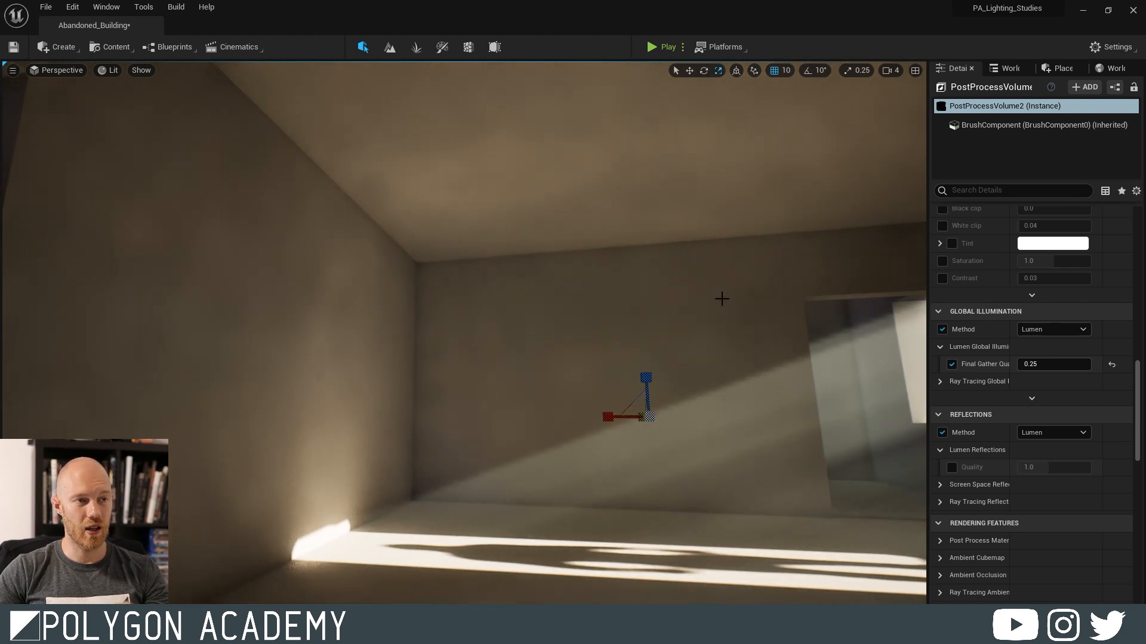
{"action": "left_click", "coordinate": [1048, 364]}
{"action": "type", "text": "1"}
{"action": "key", "text": "Return"}
{"action": "type", "text": "0.5"}
{"action": "key", "text": "Return"}
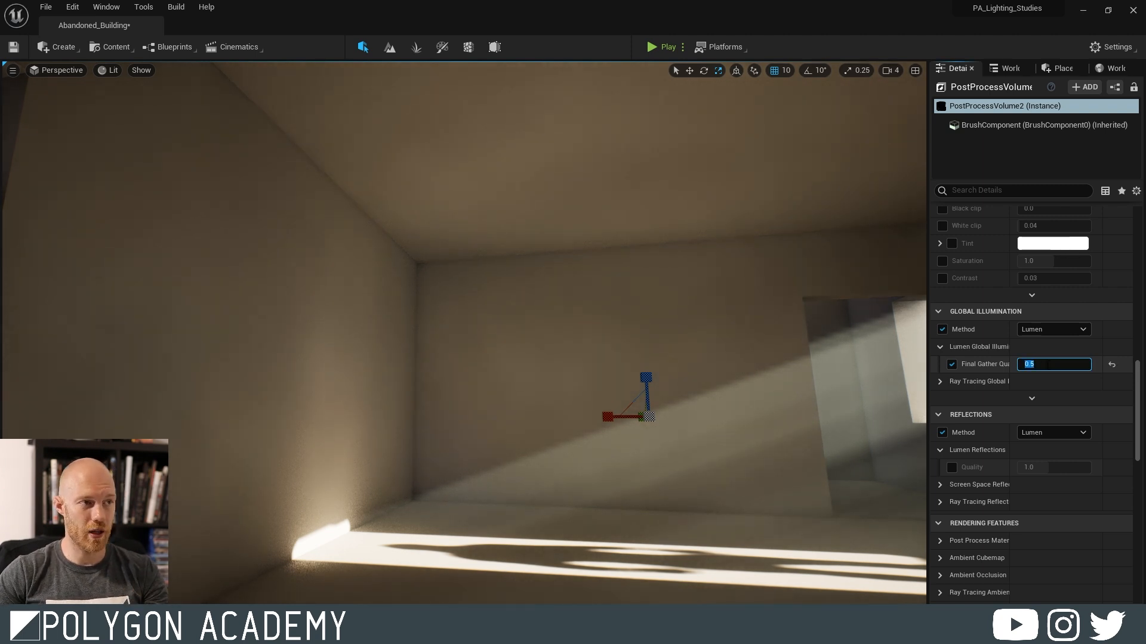
{"action": "type", "text": "5"}
{"action": "key", "text": "Return"}
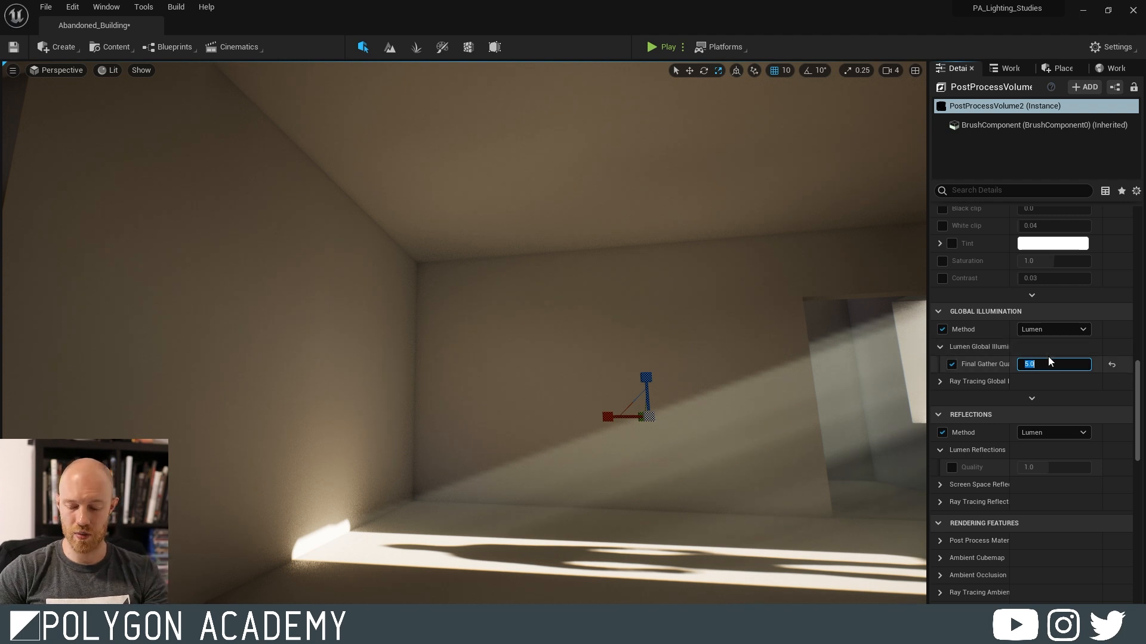
- Display the GPU statistics and compare the cost of Final Gather Quality at 1 and 0.25, finishing with it set to 1
{"action": "right_click_drag", "start_coordinate": [650, 394], "coordinate": [675, 412]}
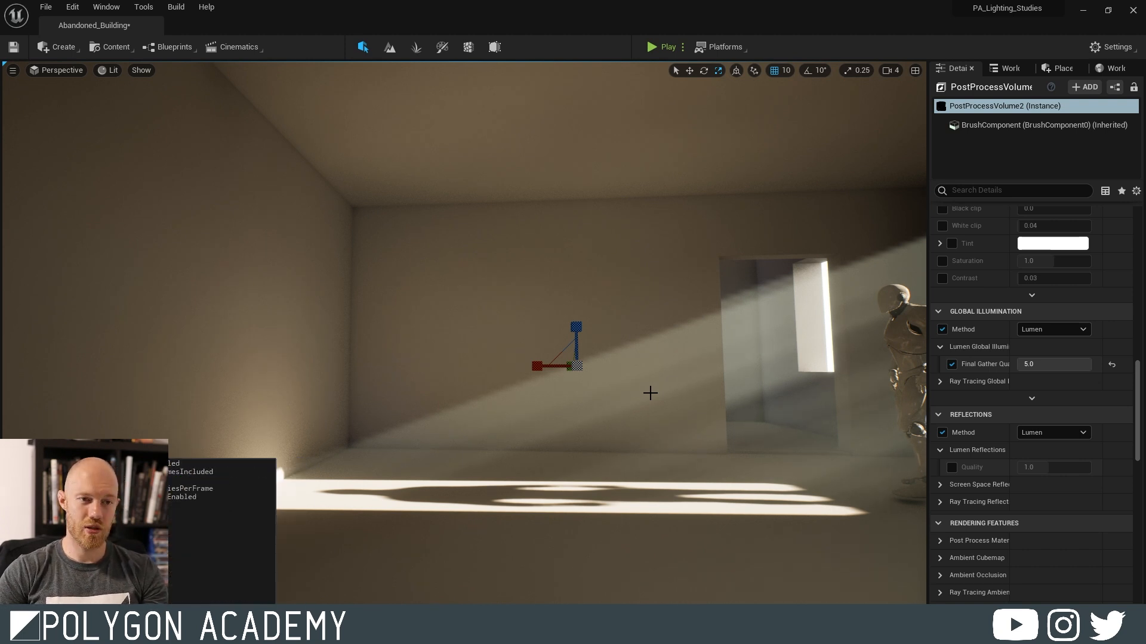
{"action": "key", "text": "Return"}
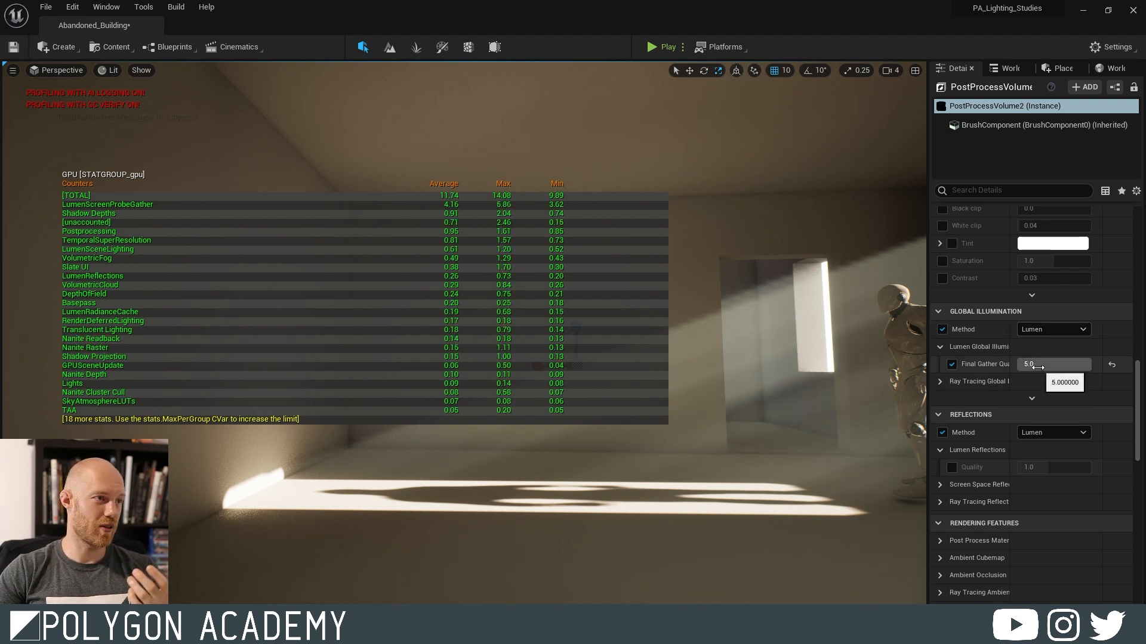
{"action": "left_click", "coordinate": [1038, 367]}
{"action": "type", "text": "1"}
{"action": "key", "text": "Return"}
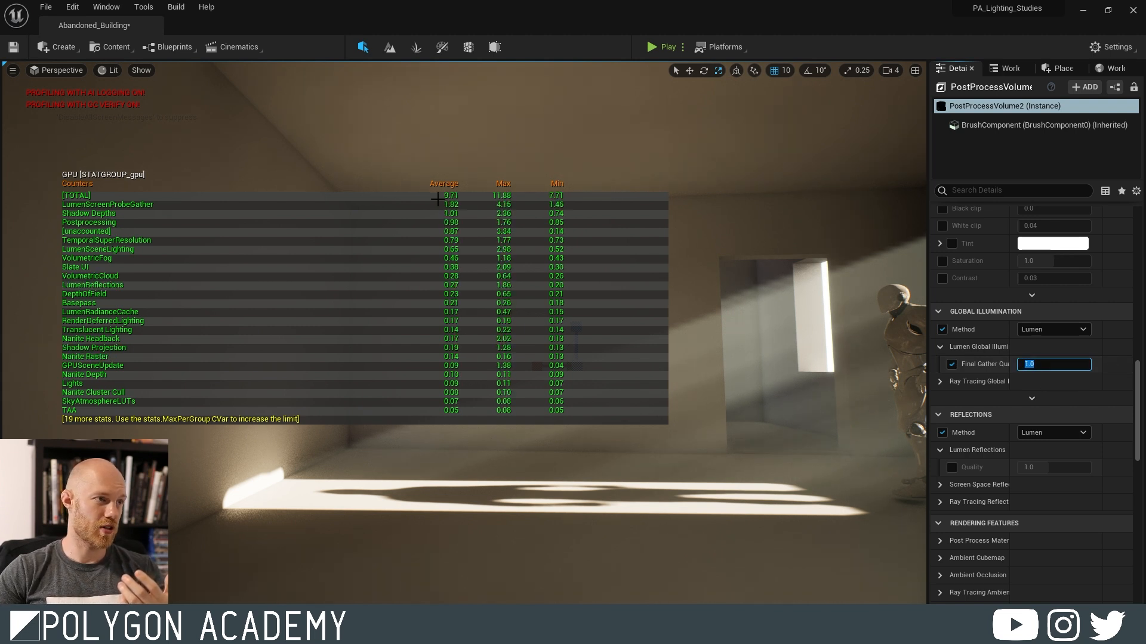
{"action": "type", "text": ".25"}
{"action": "key", "text": "Return"}
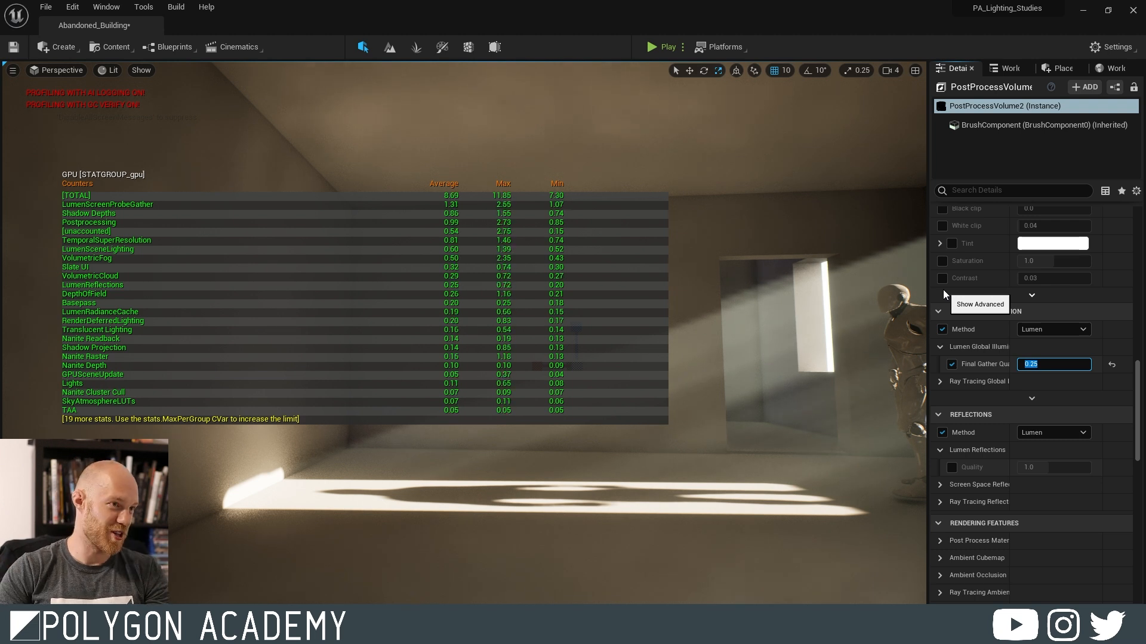
{"action": "type", "text": "1"}
{"action": "key", "text": "Return"}
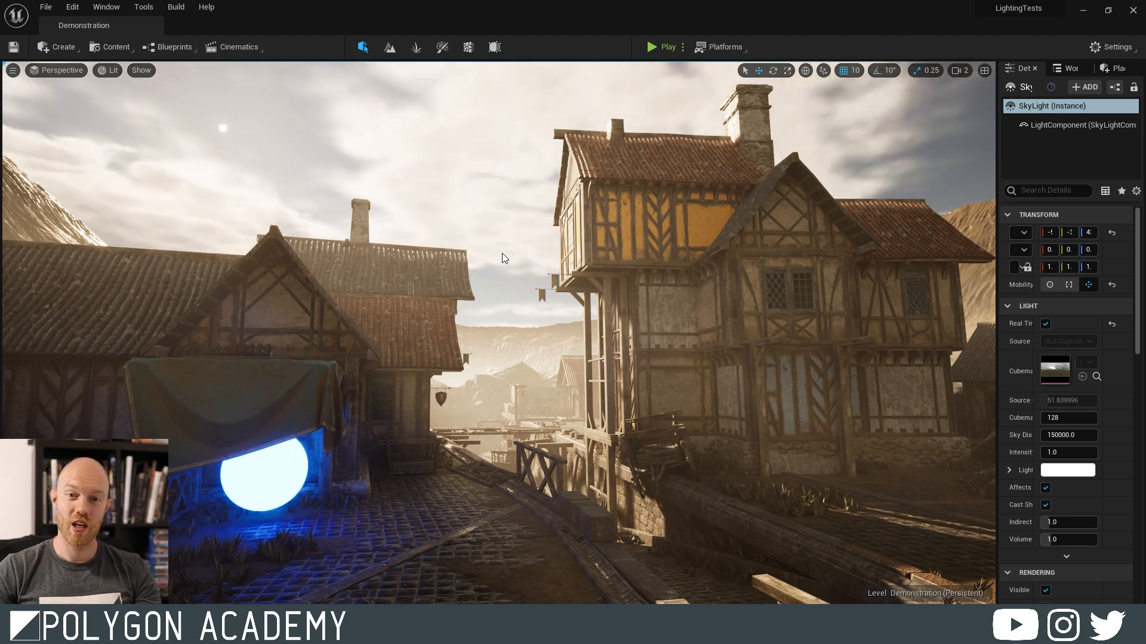
- Look around the village scene and reposition the glowing blue sphere beneath the fabric awning
{"action": "mouse_move", "coordinate": [503, 253]}
{"action": "right_mouse_down"}
{"action": "mouse_move", "coordinate": [507, 227]}
{"action": "mouse_move", "coordinate": [503, 251]}
{"action": "mouse_move", "coordinate": [564, 292]}
{"action": "mouse_move", "coordinate": [653, 284]}
{"action": "mouse_move", "coordinate": [509, 238]}
{"action": "right_mouse_up"}
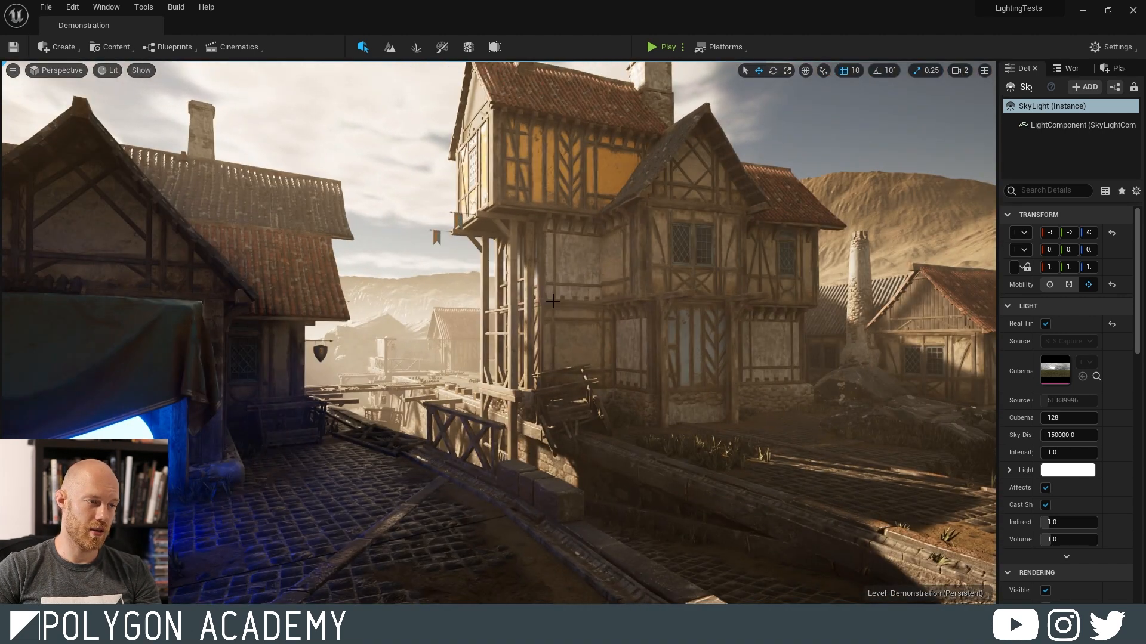
{"action": "right_click_drag", "start_coordinate": [545, 303], "coordinate": [459, 300]}
{"action": "left_click", "coordinate": [242, 388]}
{"action": "left_click_drag", "start_coordinate": [211, 389], "coordinate": [230, 494]}
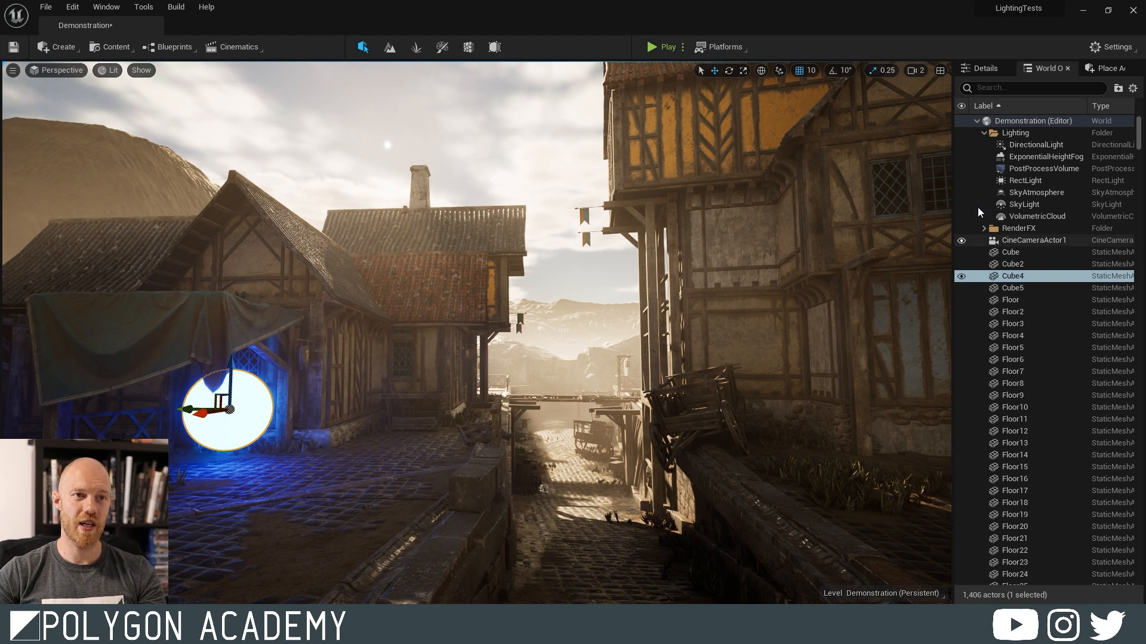
- Hide the VolumetricCloud, SkyLight, SkyAtmosphere and DirectionalLight, and shift the glowing sphere slightly in the darkened scene
{"action": "left_click", "coordinate": [961, 217]}
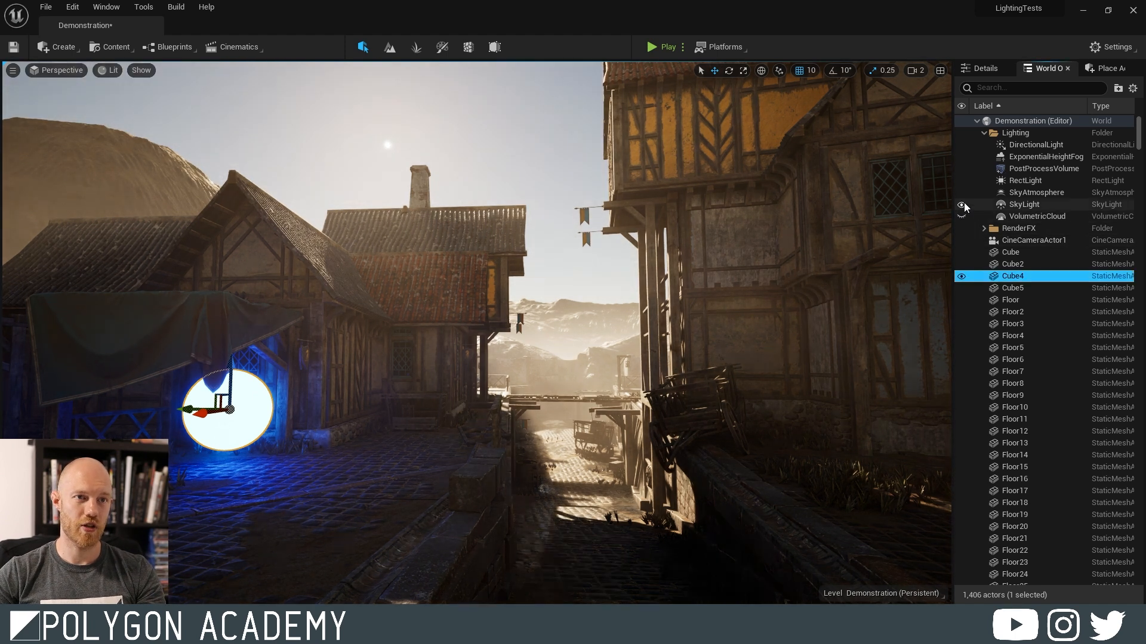
{"action": "left_click", "coordinate": [959, 206]}
{"action": "left_click", "coordinate": [961, 205]}
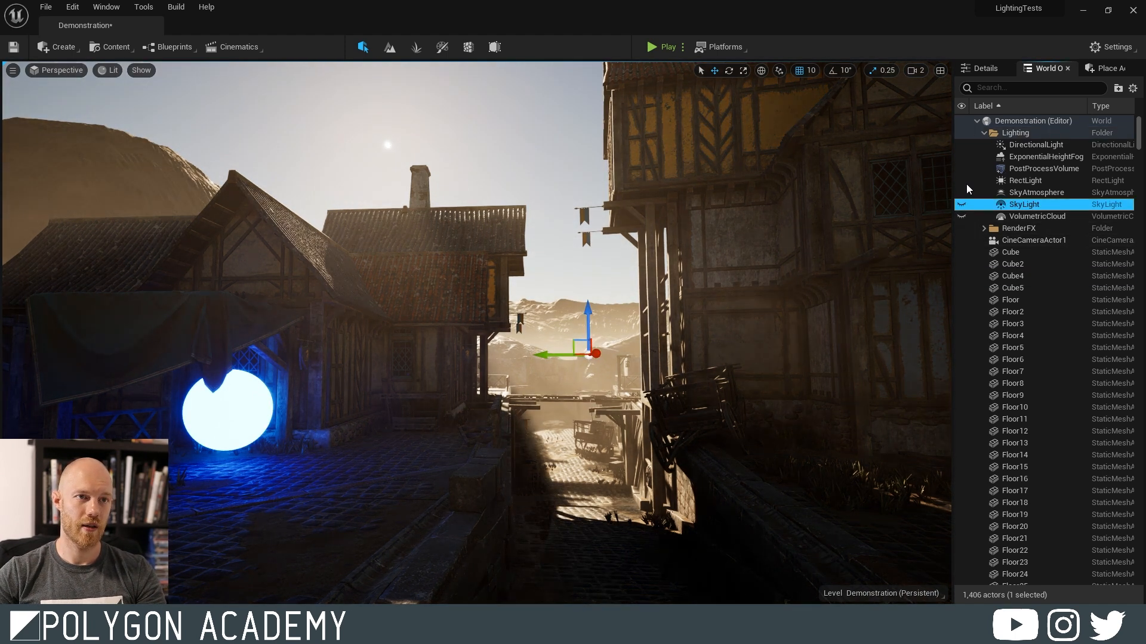
{"action": "left_click", "coordinate": [961, 193]}
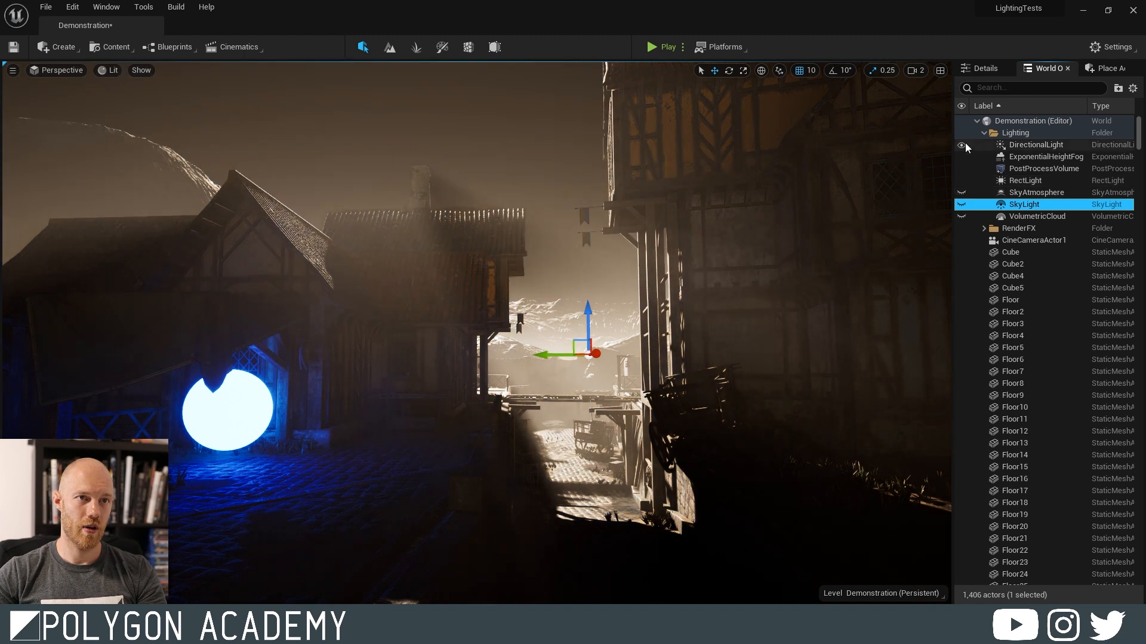
{"action": "left_click", "coordinate": [961, 144]}
{"action": "left_click", "coordinate": [222, 403]}
{"action": "mouse_move", "coordinate": [178, 406]}
{"action": "left_mouse_down"}
{"action": "mouse_move", "coordinate": [773, 420]}
{"action": "mouse_move", "coordinate": [177, 409]}
{"action": "left_mouse_up"}
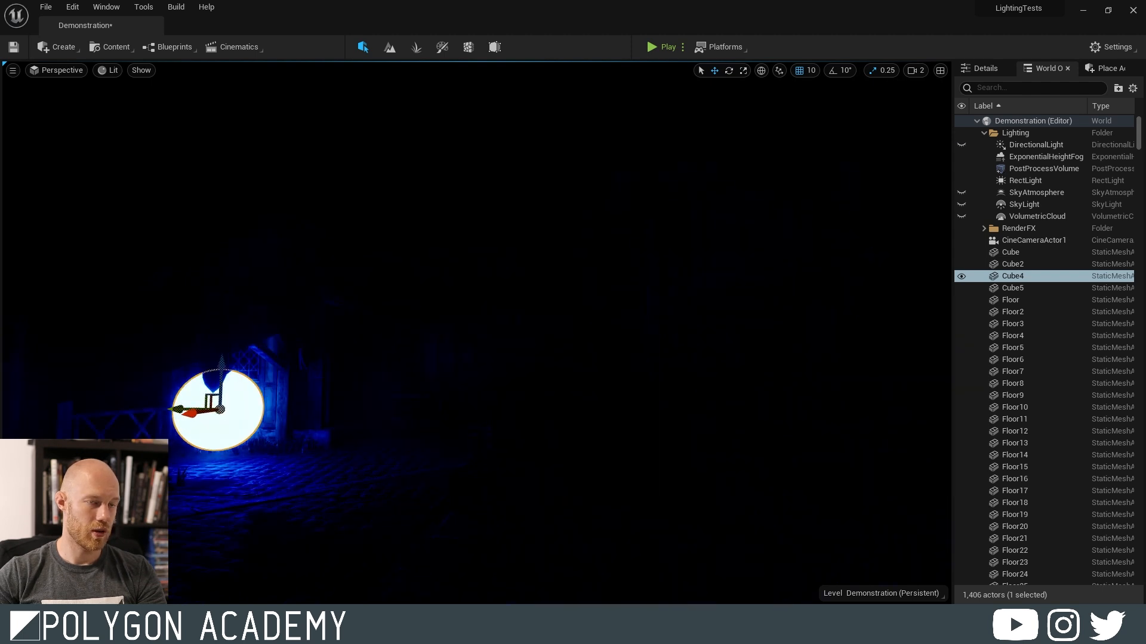
- Show the DirectionalLight and SkyAtmosphere again while viewing the street and the timber-framed houses
{"action": "left_click", "coordinate": [960, 144]}
{"action": "right_click_drag", "start_coordinate": [501, 250], "coordinate": [620, 177]}
{"action": "key", "text": "w"}
{"action": "key", "text": "w"}
{"action": "key", "text": "w"}
{"action": "right_click_drag", "start_coordinate": [478, 332], "coordinate": [536, 319]}
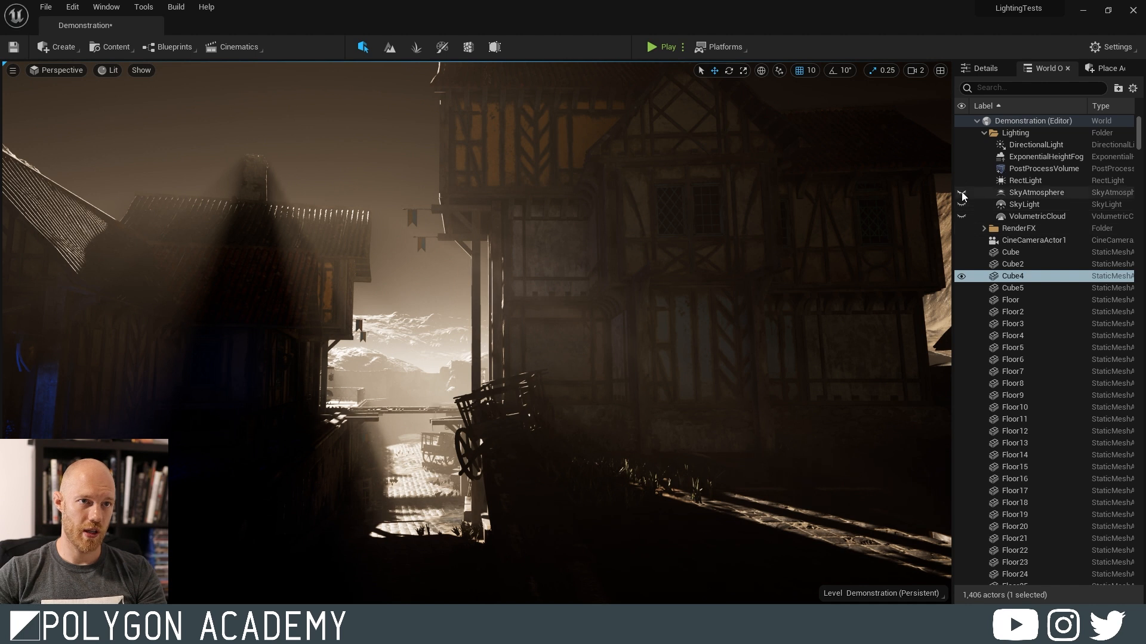
{"action": "left_click", "coordinate": [960, 192]}
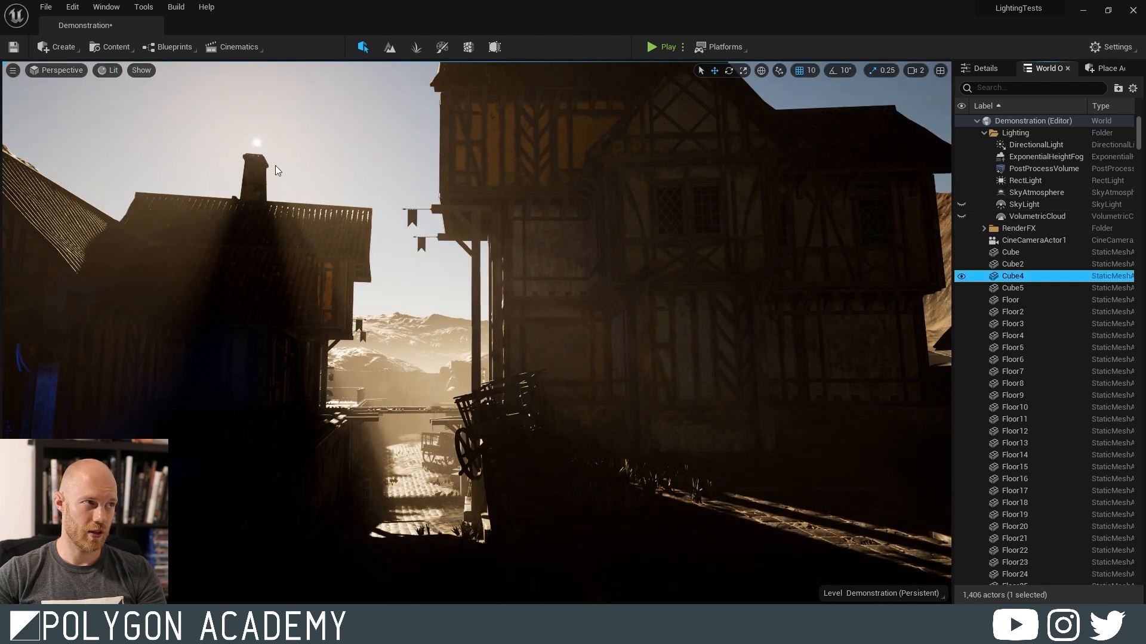
- Show the SkyLight, toggling its visibility to compare the ambient light on the shaded house fronts, and leave it visible
{"action": "left_click", "coordinate": [962, 205]}
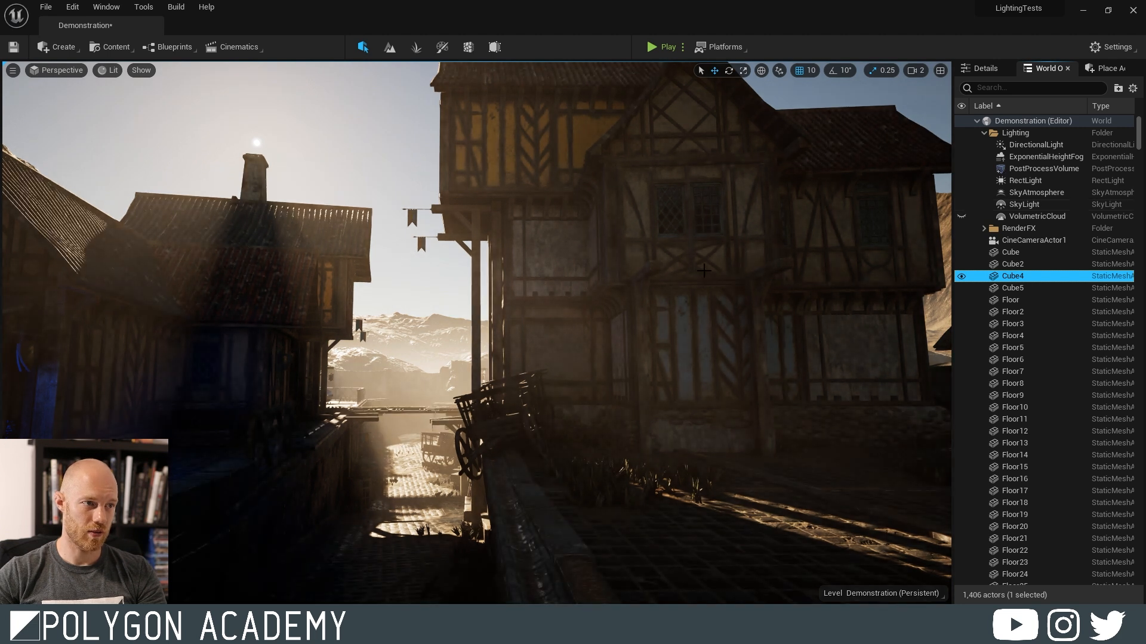
{"action": "left_click", "coordinate": [960, 205]}
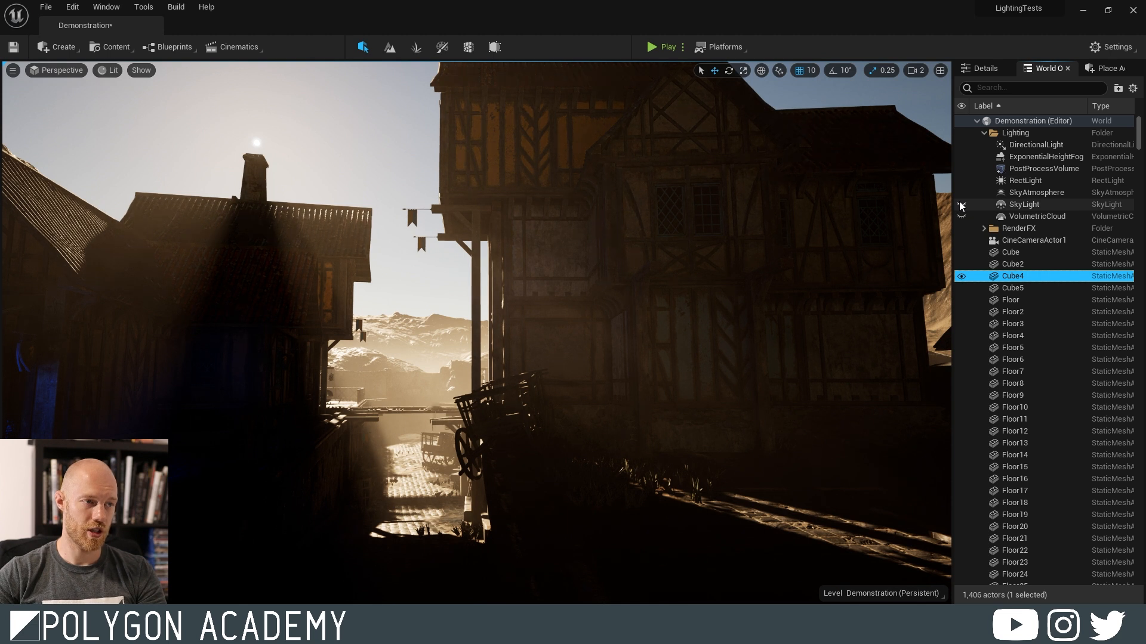
{"action": "left_click", "coordinate": [961, 206]}
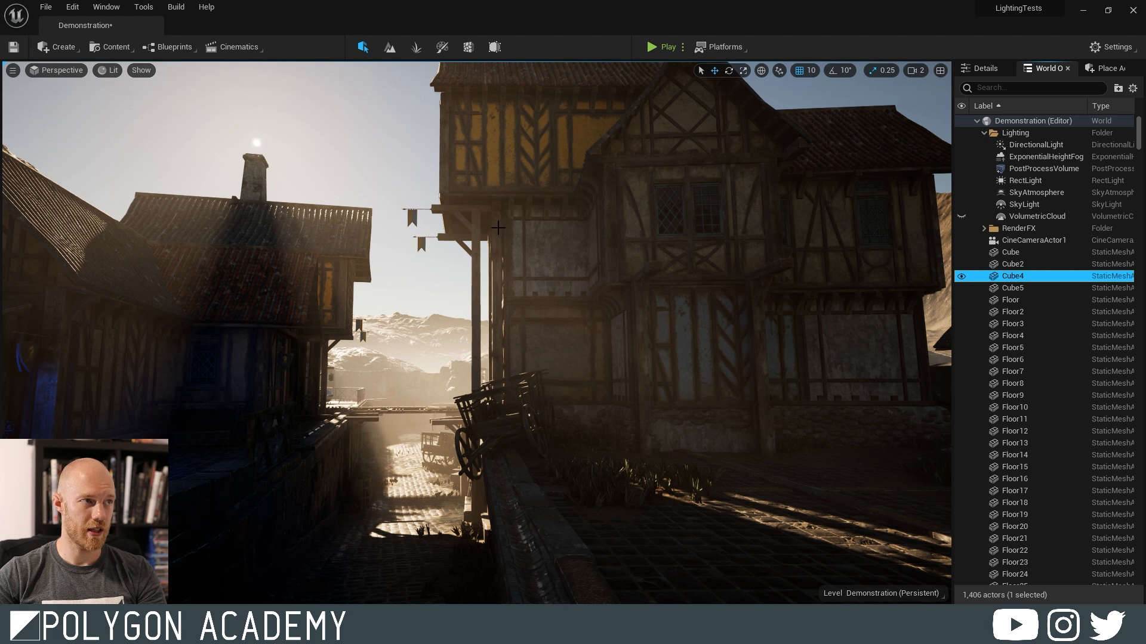
- Compare the scene around the glowing sphere with the VolumetricCloud shown and hidden, and leave the clouds visible
{"action": "key", "text": "f"}
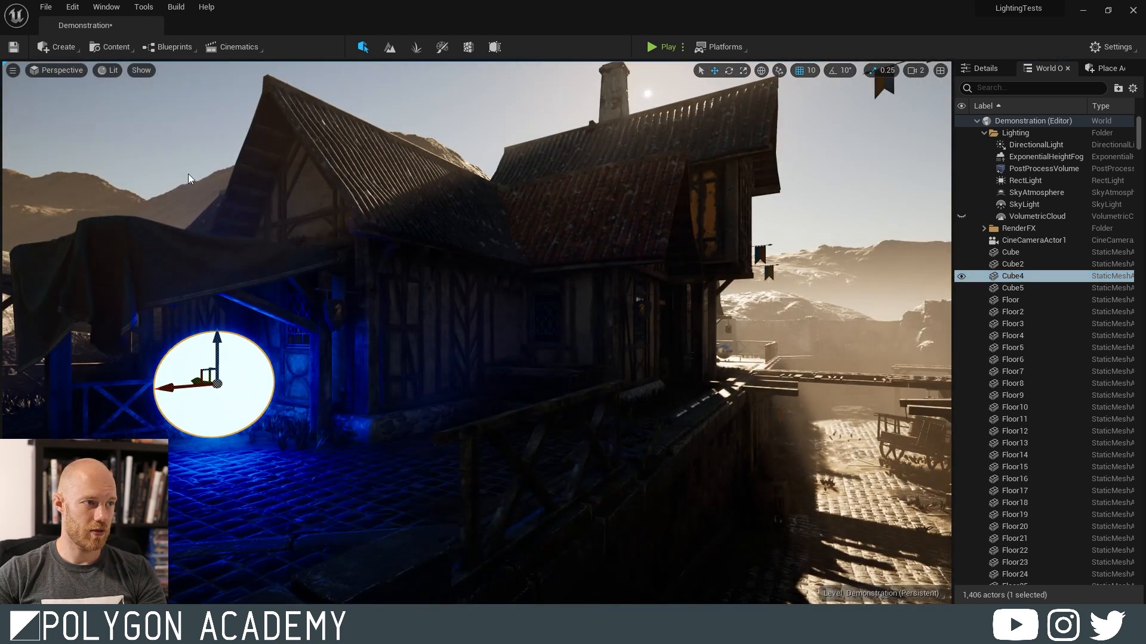
{"action": "left_click", "coordinate": [960, 216]}
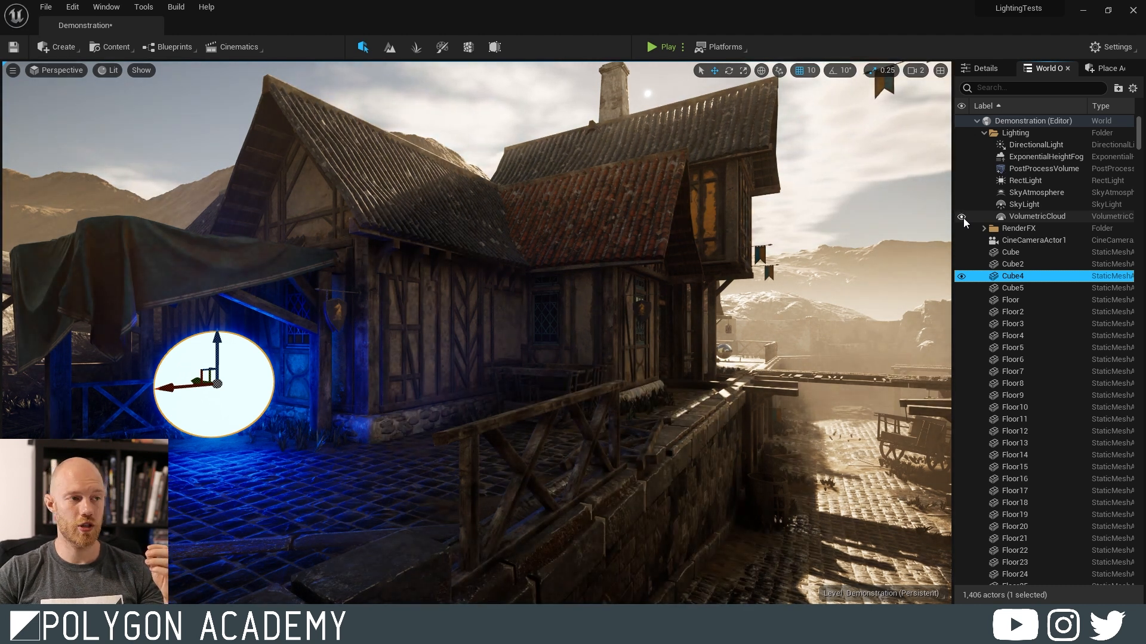
{"action": "left_click", "coordinate": [963, 217]}
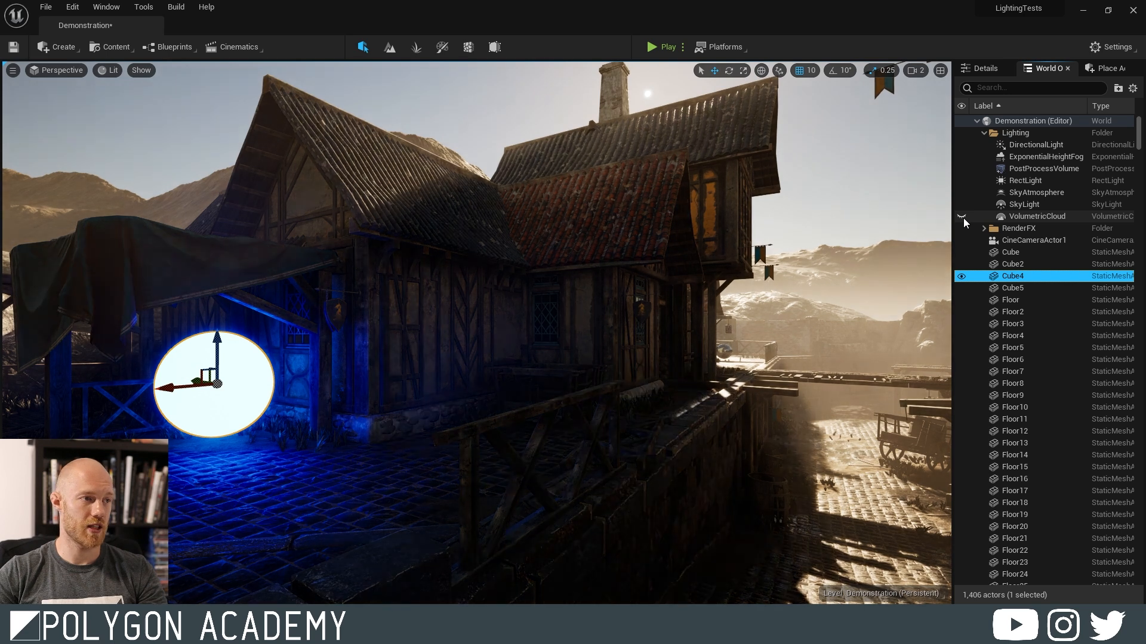
{"action": "right_click_drag", "start_coordinate": [831, 253], "coordinate": [844, 230]}
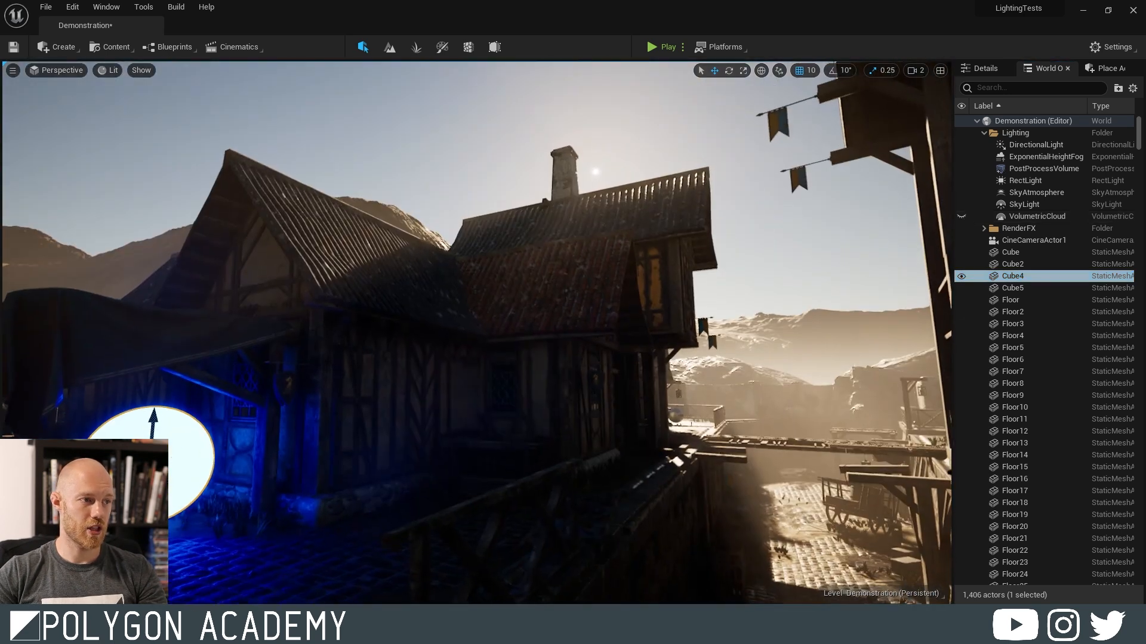
{"action": "left_click", "coordinate": [960, 216]}
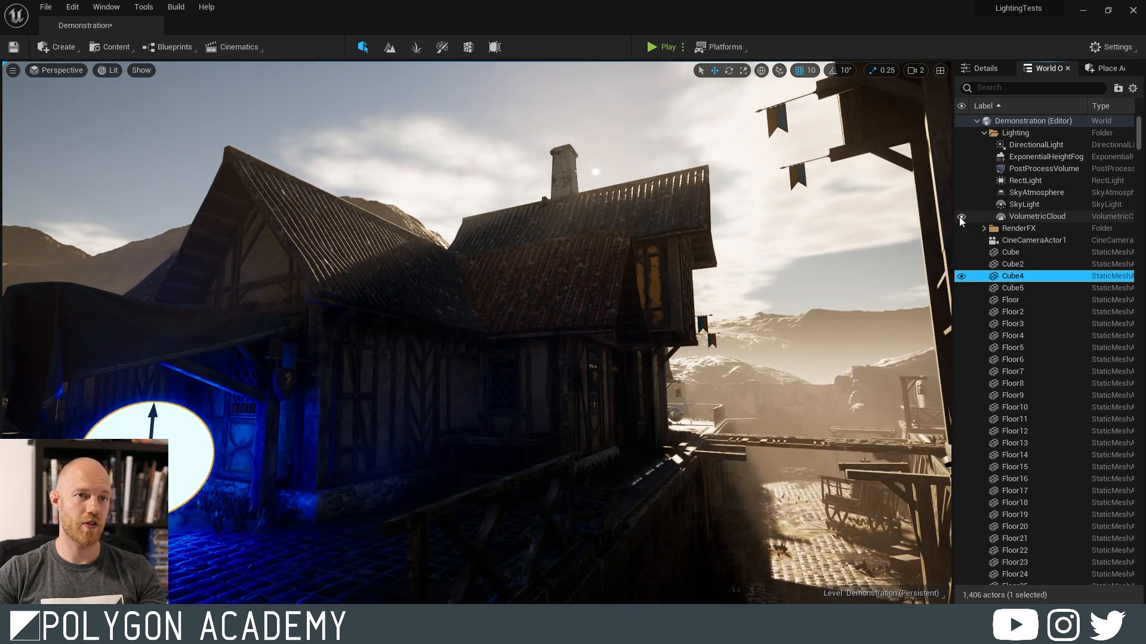
- Temporarily hide the SkyLight and the VolumetricCloud one after the other to compare their effect on the houses
{"action": "right_click_drag", "start_coordinate": [415, 266], "coordinate": [455, 300]}
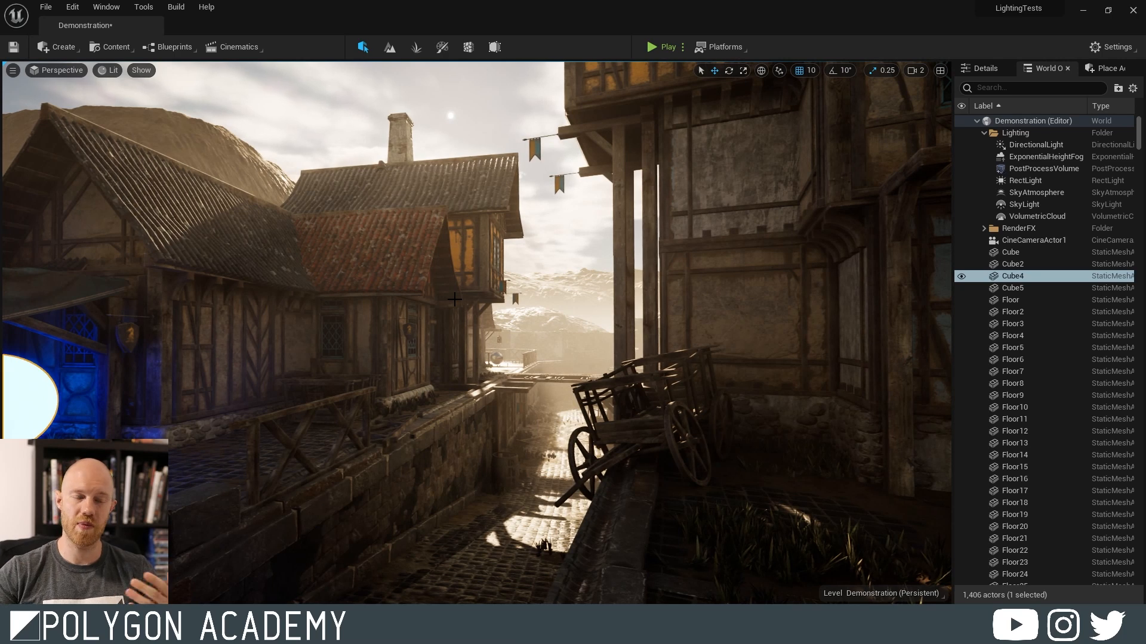
{"action": "right_click_drag", "start_coordinate": [511, 233], "coordinate": [571, 205]}
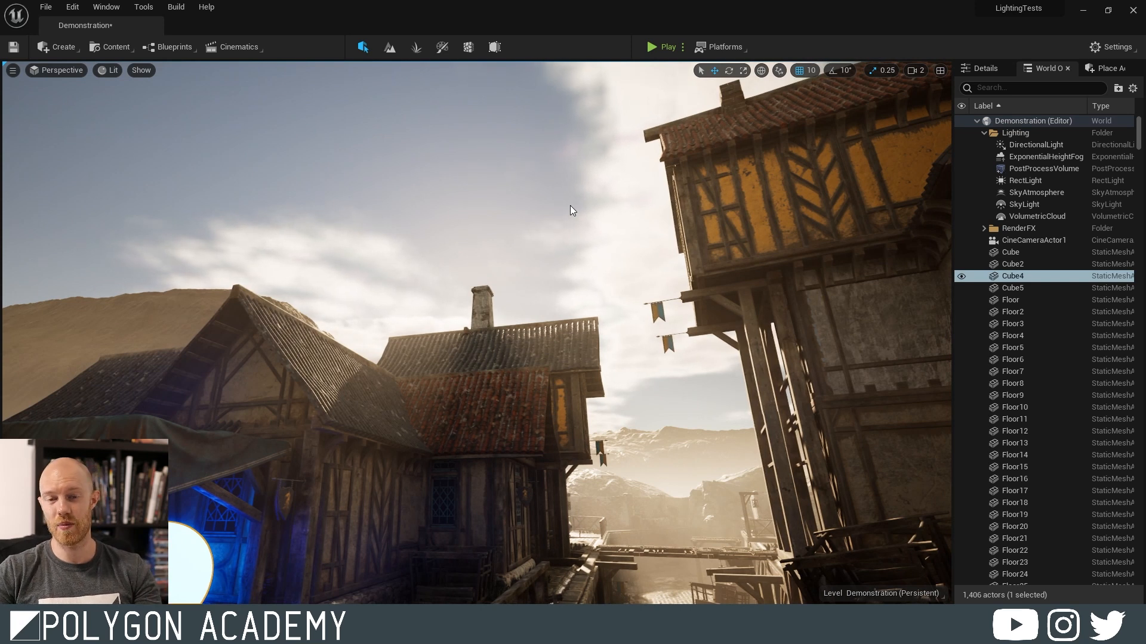
{"action": "left_click", "coordinate": [962, 205]}
{"action": "left_click", "coordinate": [961, 205]}
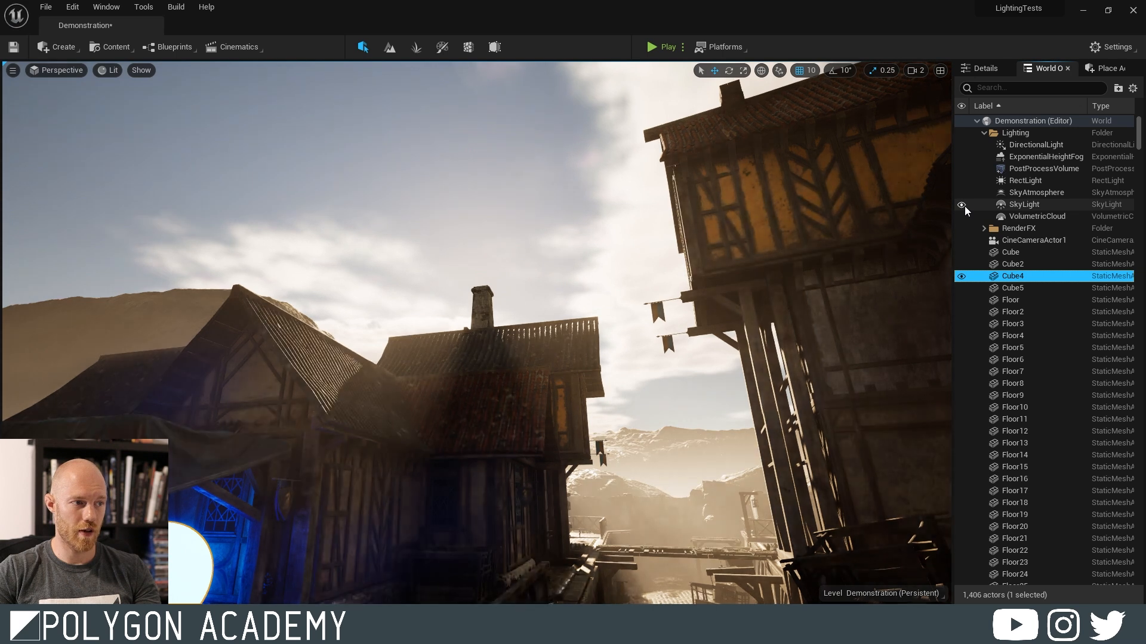
{"action": "left_click", "coordinate": [961, 218]}
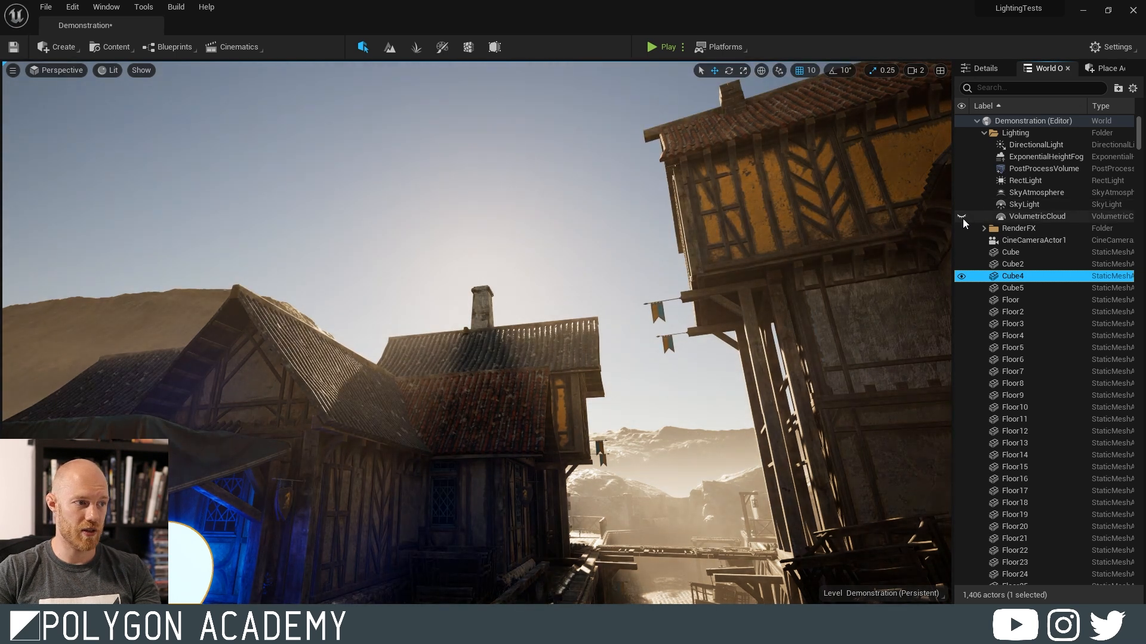
{"action": "left_click", "coordinate": [962, 219]}
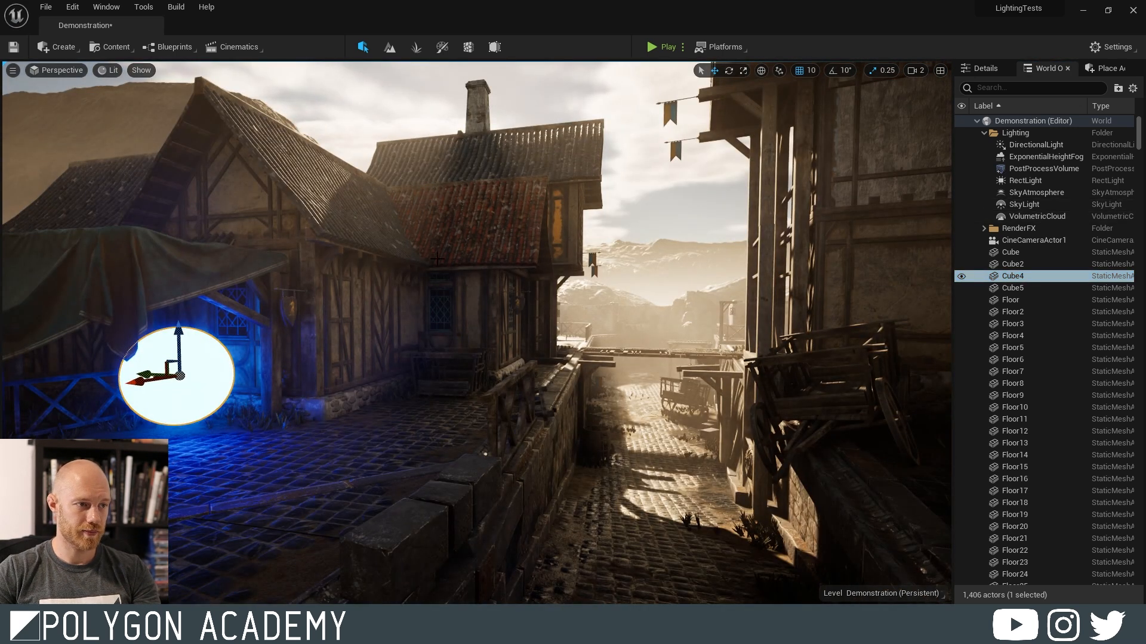
- Turn on the Lumen Global Illumination visualization in the viewport and examine the indirect lighting across the village
{"action": "right_click_drag", "start_coordinate": [477, 334], "coordinate": [513, 334]}
{"action": "right_click_drag", "start_coordinate": [474, 250], "coordinate": [513, 245]}
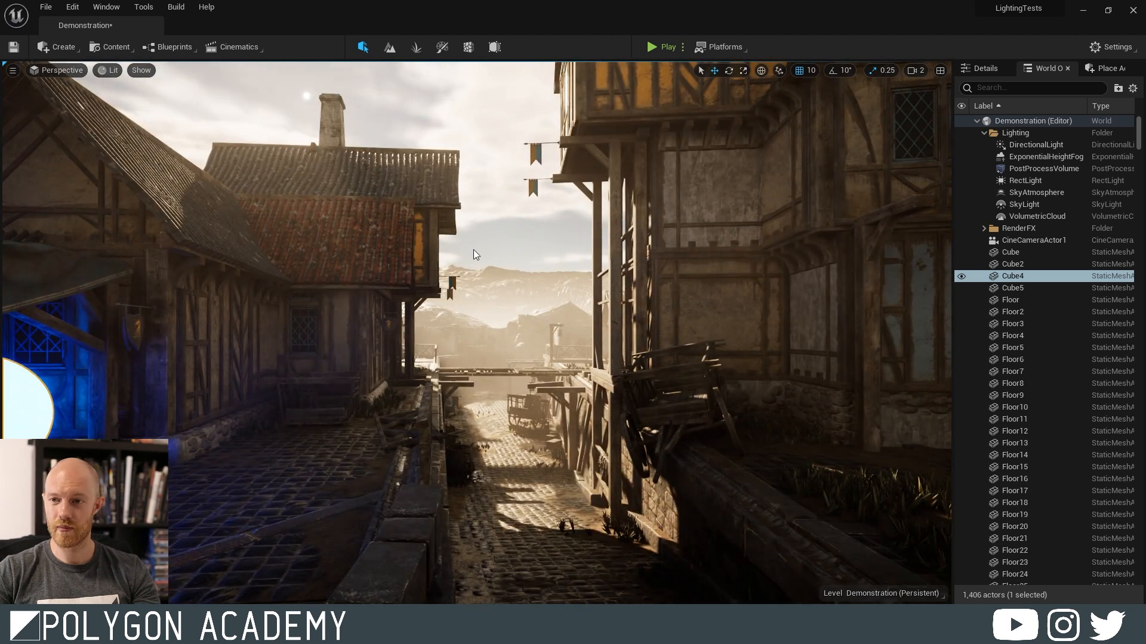
{"action": "left_click", "coordinate": [139, 70]}
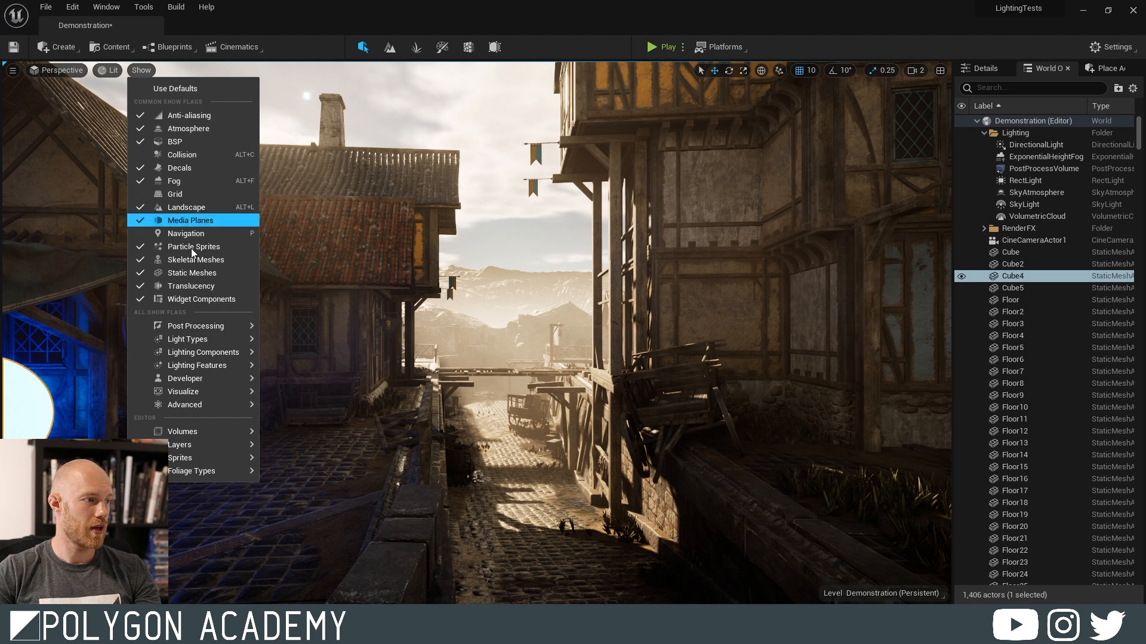
{"action": "mouse_move", "coordinate": [215, 392]}
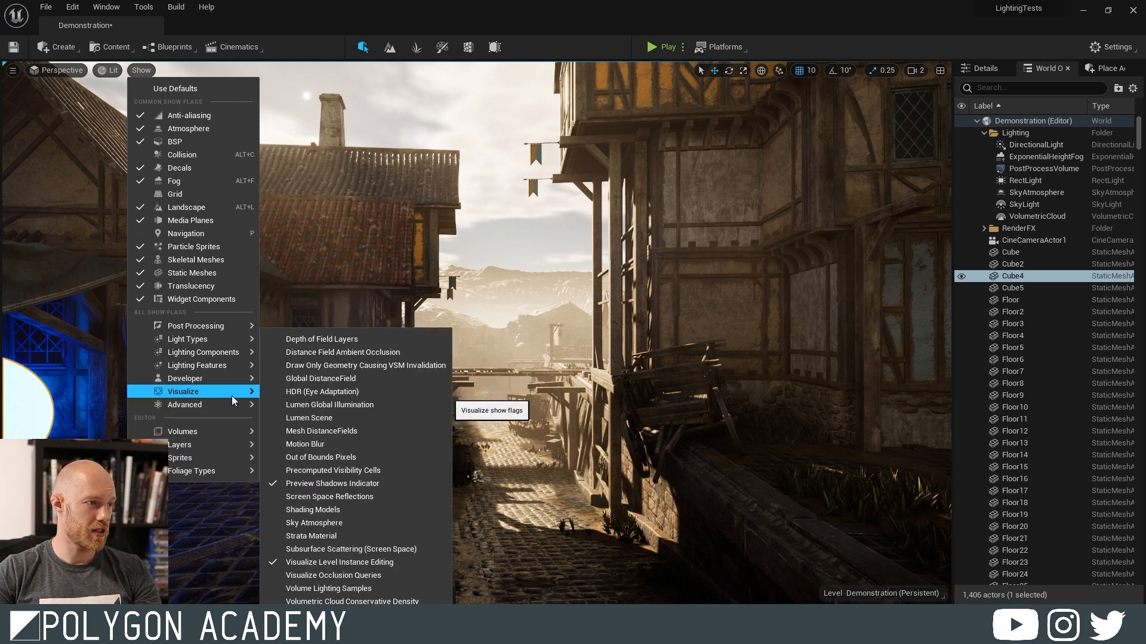
{"action": "left_click", "coordinate": [272, 406]}
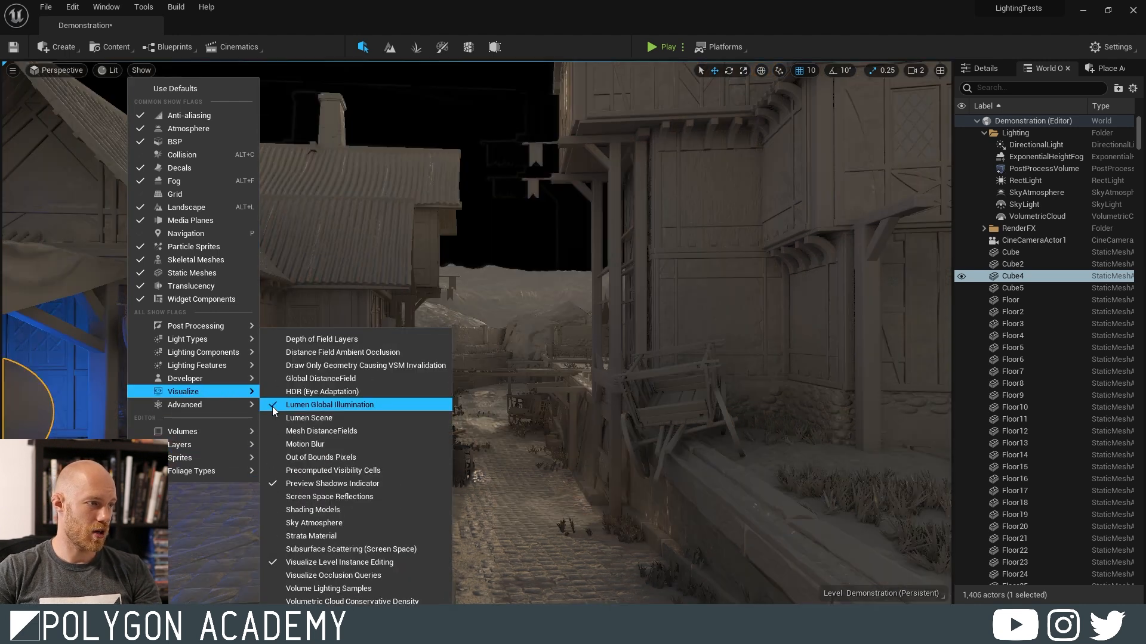
{"action": "left_click", "coordinate": [272, 407]}
{"action": "left_click", "coordinate": [272, 407]}
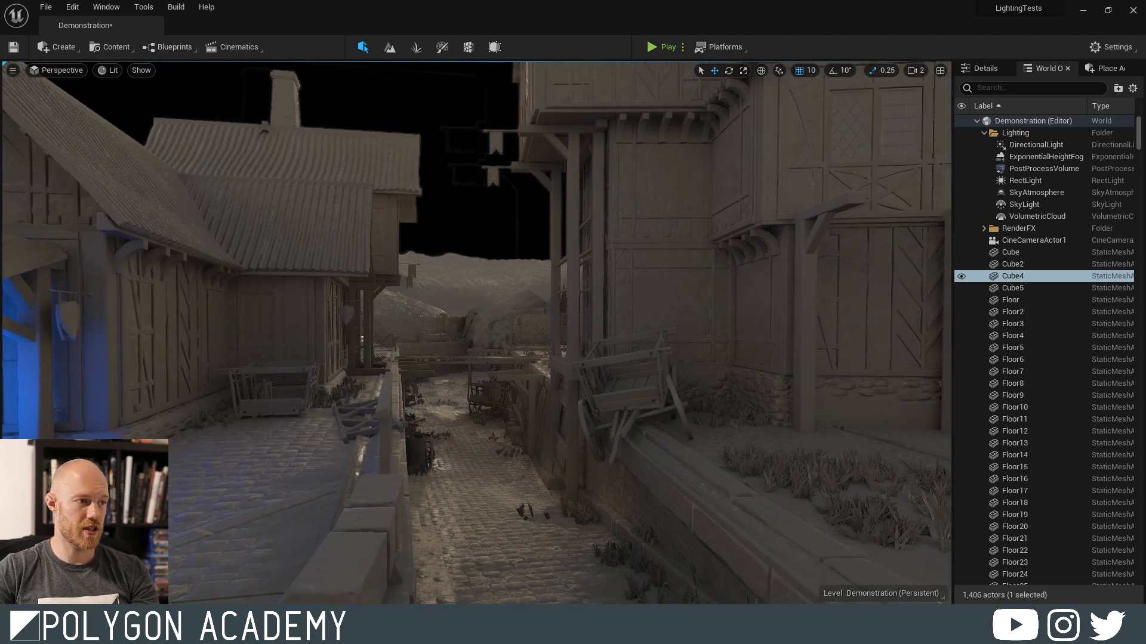
{"action": "right_click_drag", "start_coordinate": [477, 333], "coordinate": [553, 378]}
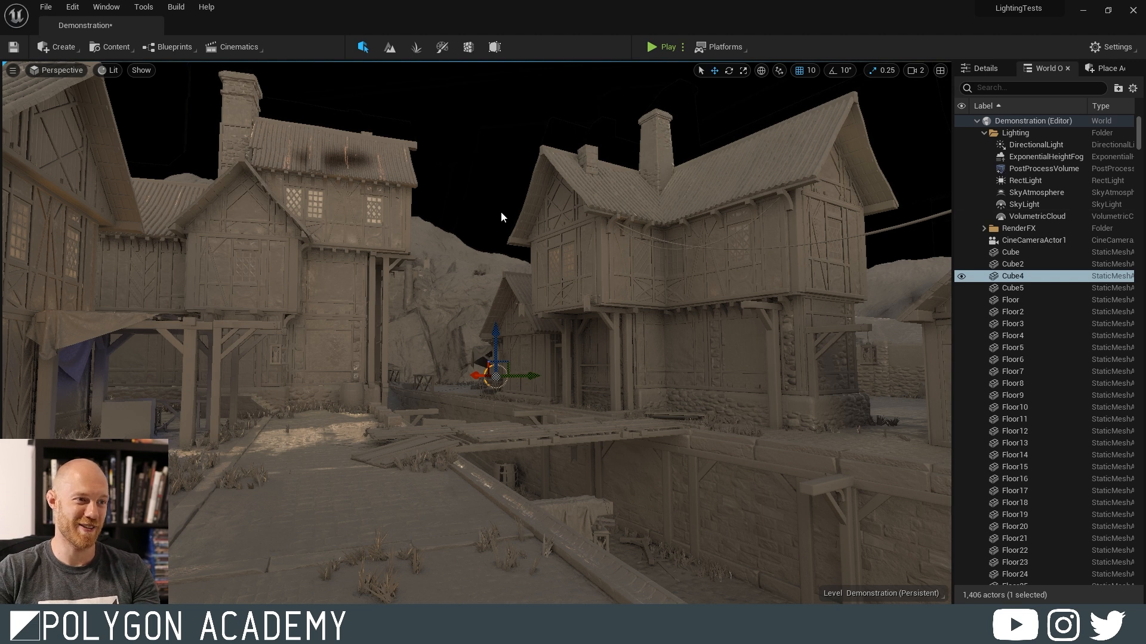
- Switch the viewport visualization from Lumen Global Illumination to Lumen Scene
{"action": "left_click", "coordinate": [140, 70]}
{"action": "mouse_move", "coordinate": [193, 395]}
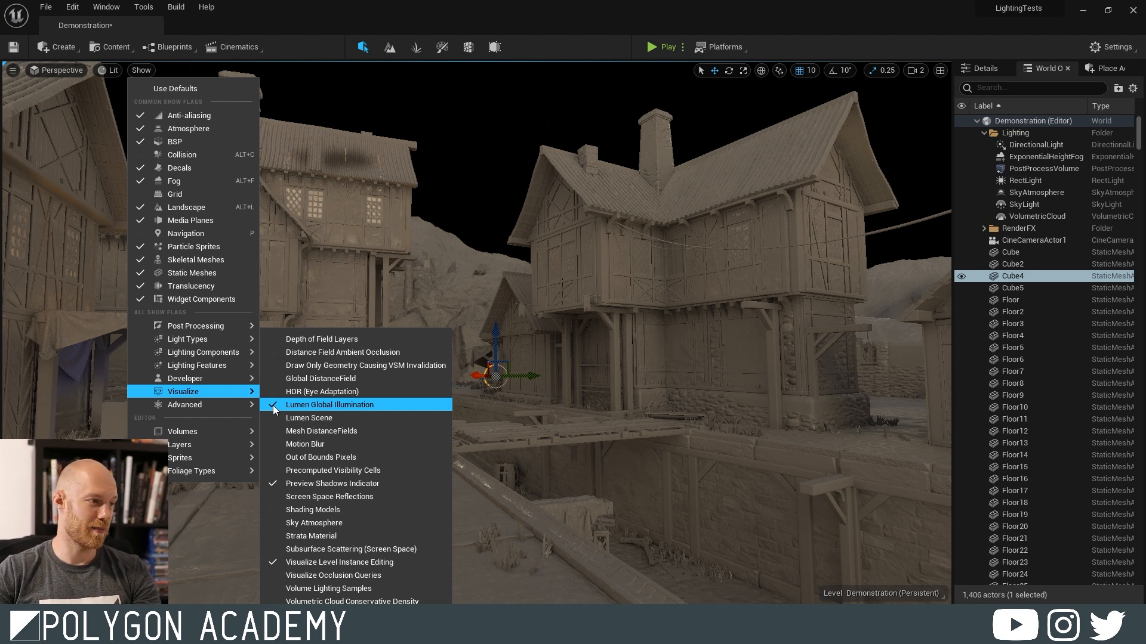
{"action": "left_click", "coordinate": [267, 420]}
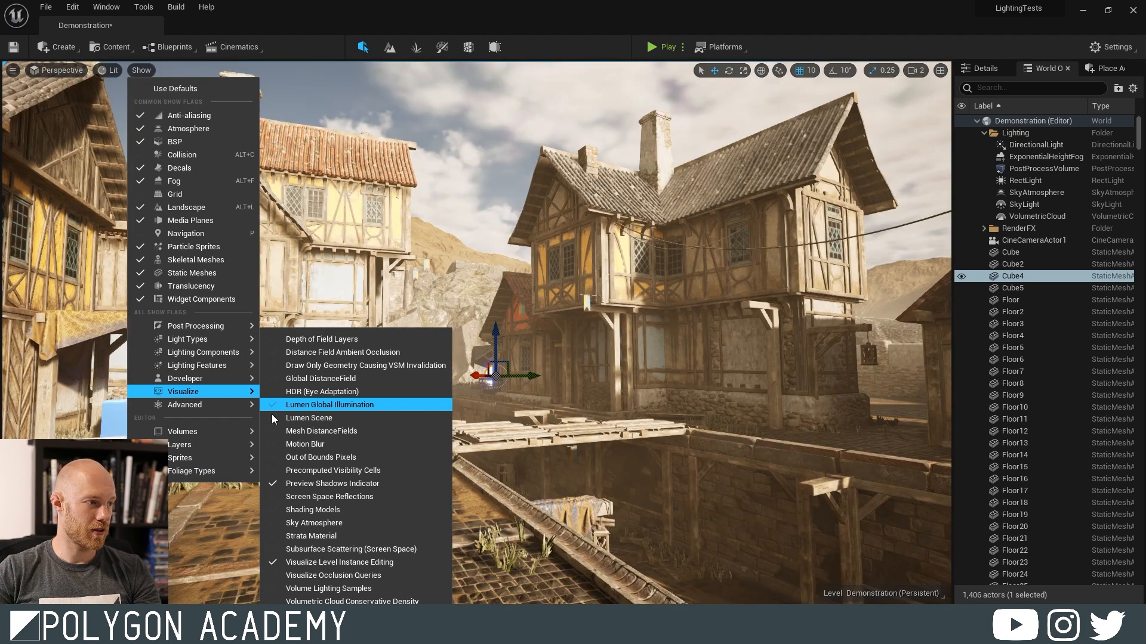
{"action": "left_click", "coordinate": [273, 418]}
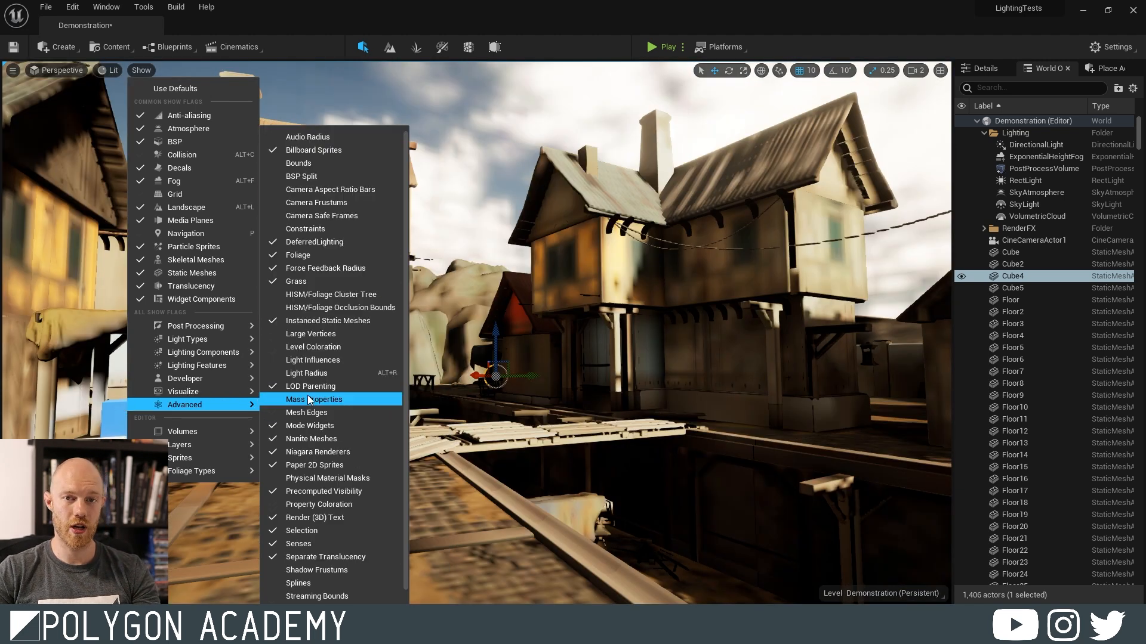
- Examine the simplified Lumen Scene surfaces of the house fronts and the shelter with the blue cube up close
{"action": "mouse_move", "coordinate": [587, 345]}
{"action": "right_mouse_down"}
{"action": "mouse_move", "coordinate": [495, 346]}
{"action": "mouse_move", "coordinate": [633, 341]}
{"action": "mouse_move", "coordinate": [589, 343]}
{"action": "right_mouse_up"}
{"action": "key", "text": "w"}
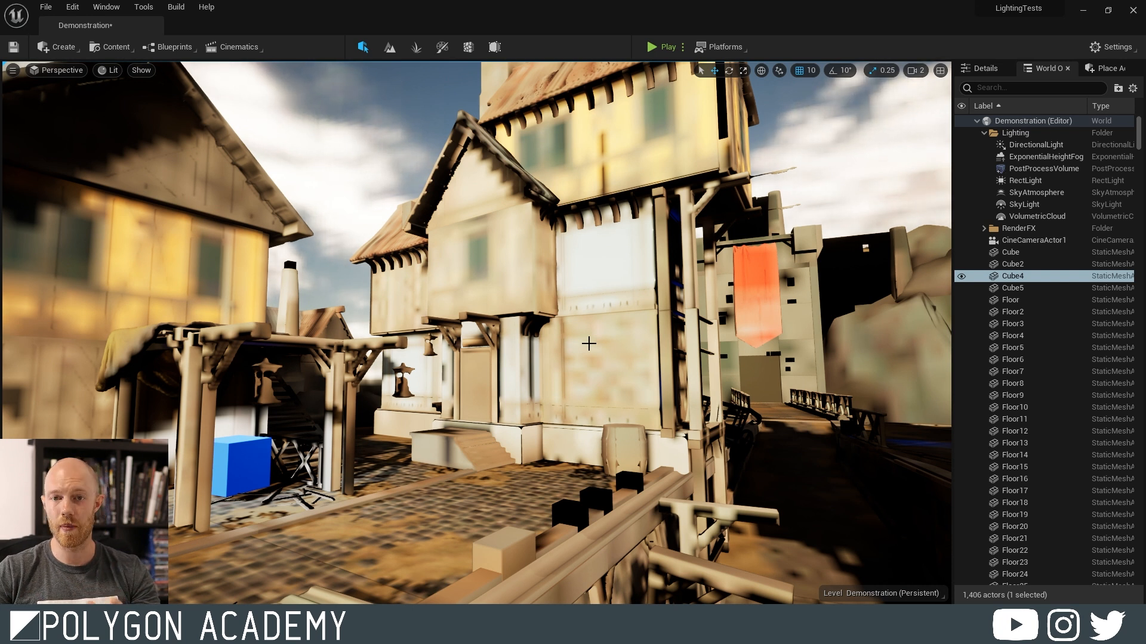
{"action": "right_click_drag", "start_coordinate": [328, 325], "coordinate": [398, 314]}
{"action": "key", "text": "w"}
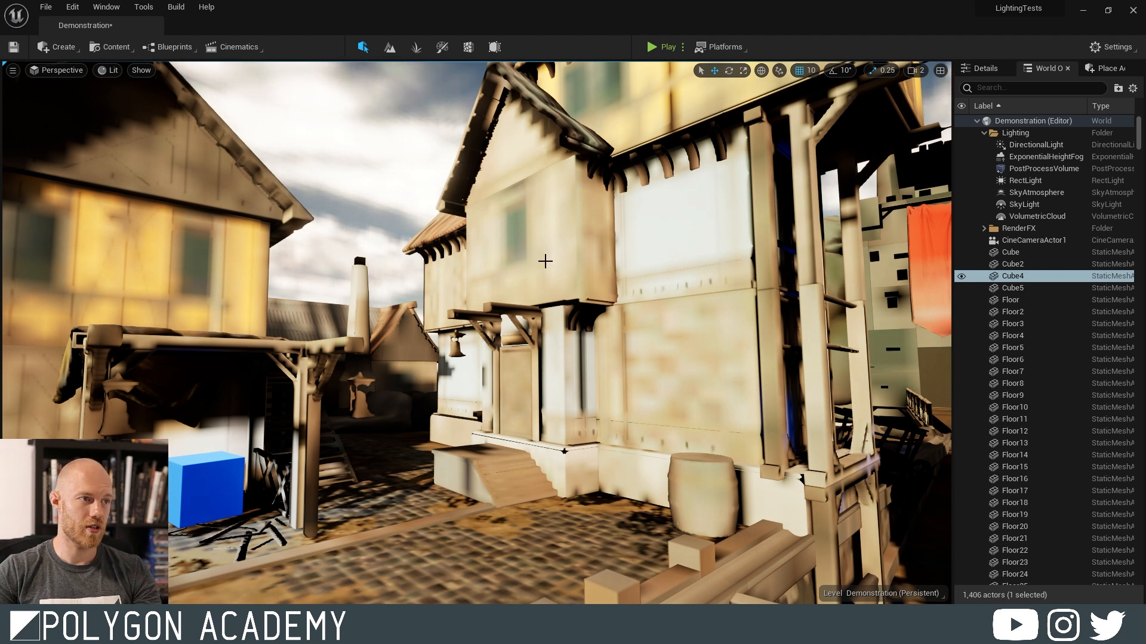
{"action": "mouse_move", "coordinate": [533, 290]}
{"action": "right_mouse_down"}
{"action": "mouse_move", "coordinate": [477, 307]}
{"action": "mouse_move", "coordinate": [533, 289]}
{"action": "right_mouse_up"}
{"action": "key", "text": "w"}
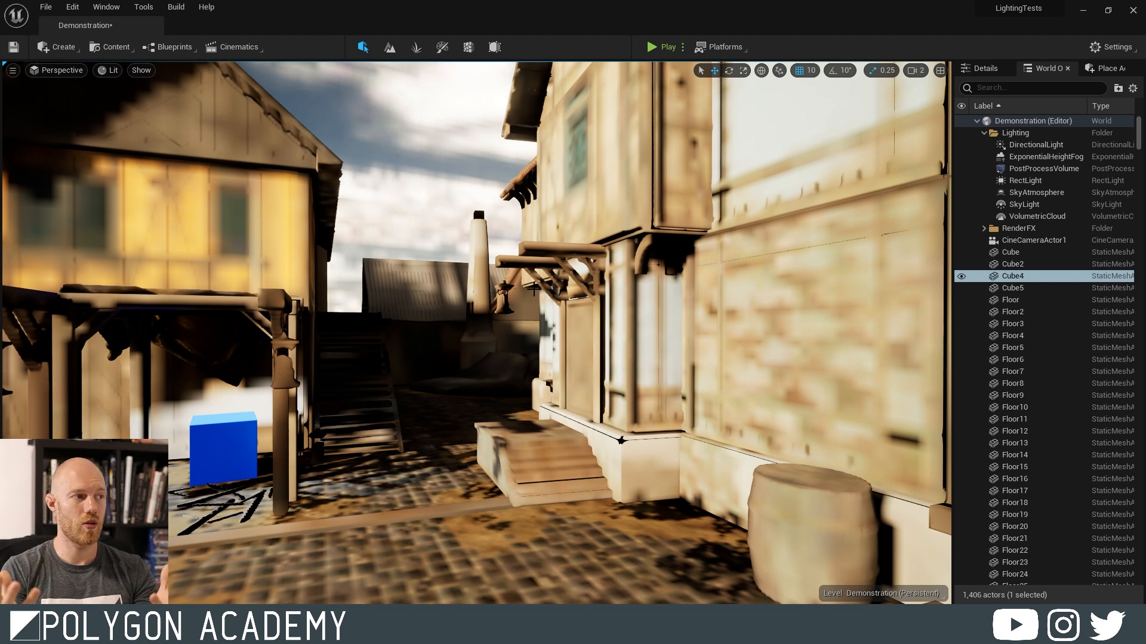
{"action": "right_click_drag", "start_coordinate": [533, 289], "coordinate": [468, 280]}
{"action": "key", "text": "w"}
{"action": "key", "text": "s"}
{"action": "key", "text": "w"}
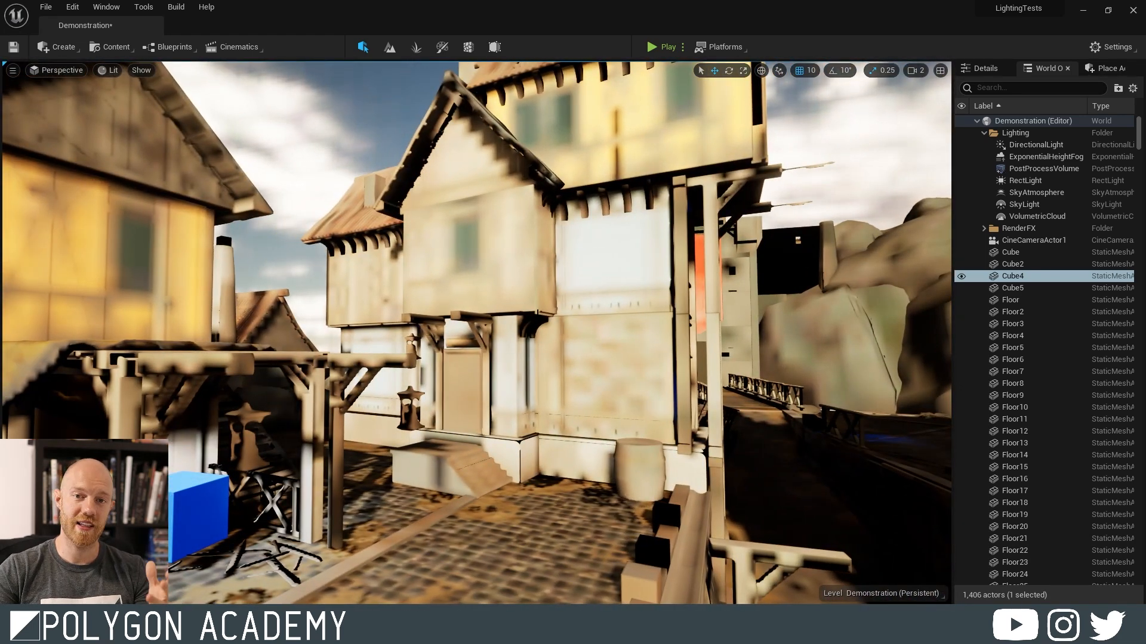
- Examine the Lumen Scene version of the village from the wooden bridge, including the canal and the houses on both sides
{"action": "right_click_drag", "start_coordinate": [469, 281], "coordinate": [390, 288]}
{"action": "key", "text": "s"}
{"action": "right_click_drag", "start_coordinate": [578, 286], "coordinate": [607, 267]}
{"action": "key", "text": "w"}
{"action": "right_click_drag", "start_coordinate": [358, 226], "coordinate": [95, 239]}
{"action": "key", "text": "s"}
{"action": "right_click_drag", "start_coordinate": [477, 298], "coordinate": [364, 282]}
{"action": "key", "text": "s"}
{"action": "key", "text": "a"}
{"action": "key", "text": "w"}
{"action": "key", "text": "w"}
{"action": "key", "text": "s"}
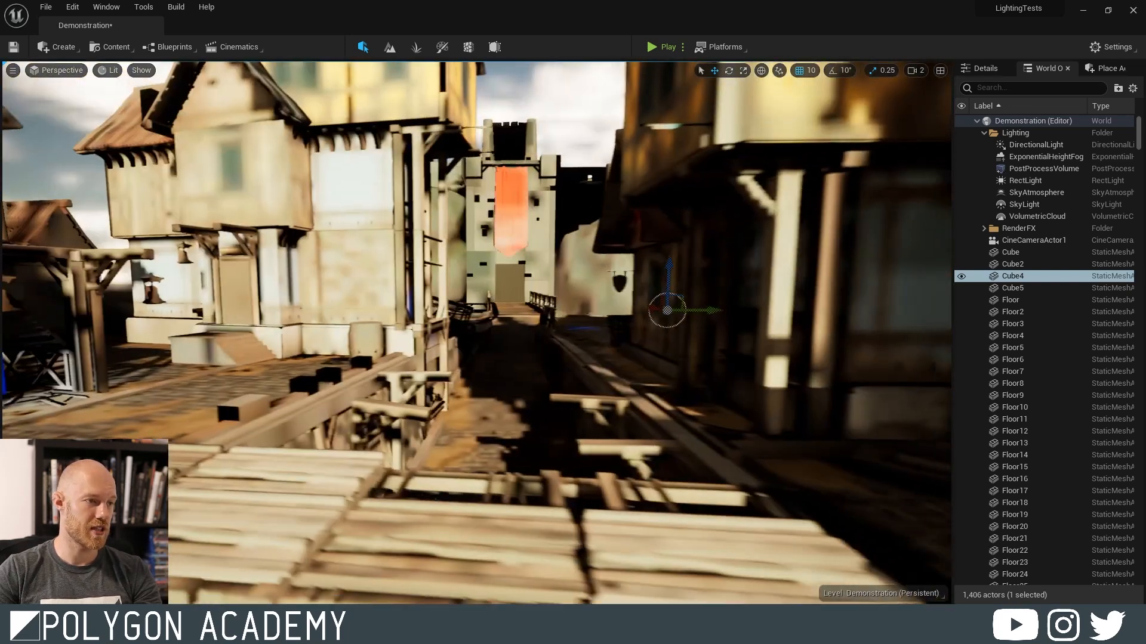
{"action": "right_click_drag", "start_coordinate": [391, 179], "coordinate": [383, 179]}
{"action": "key", "text": "a"}
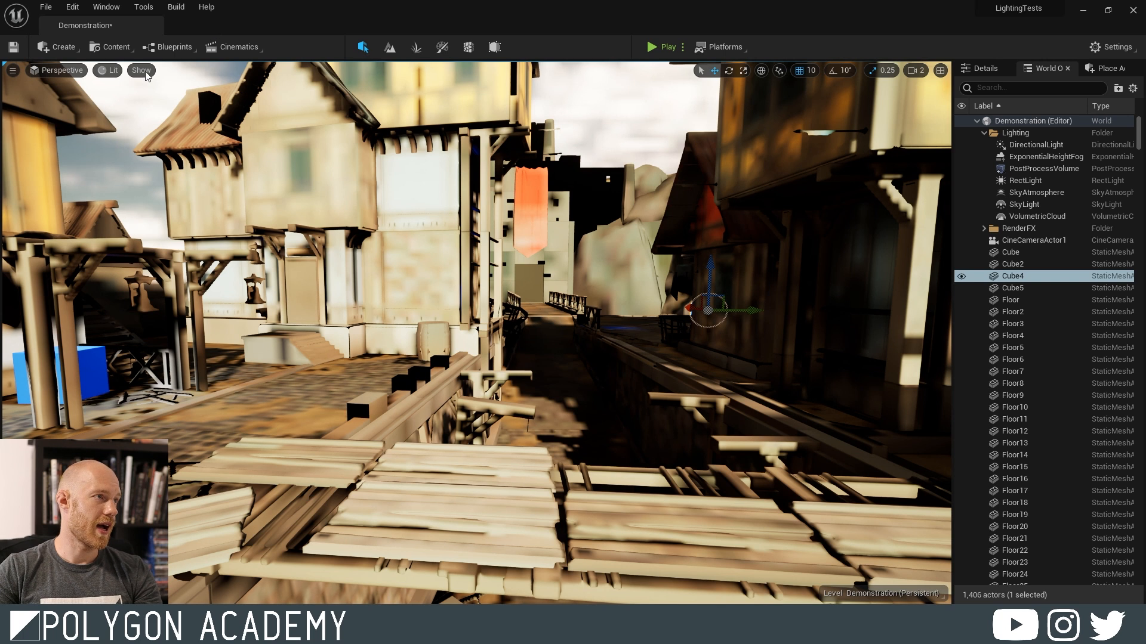
- Turn off the Lumen Scene visualization in the viewport
{"action": "left_click", "coordinate": [142, 71]}
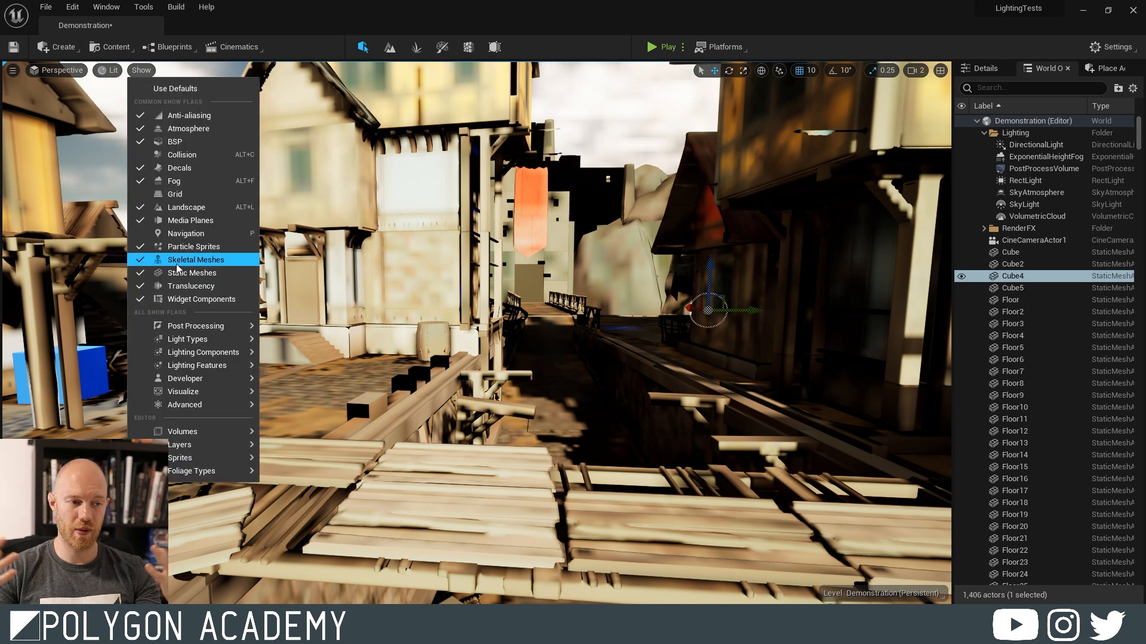
{"action": "mouse_move", "coordinate": [175, 370]}
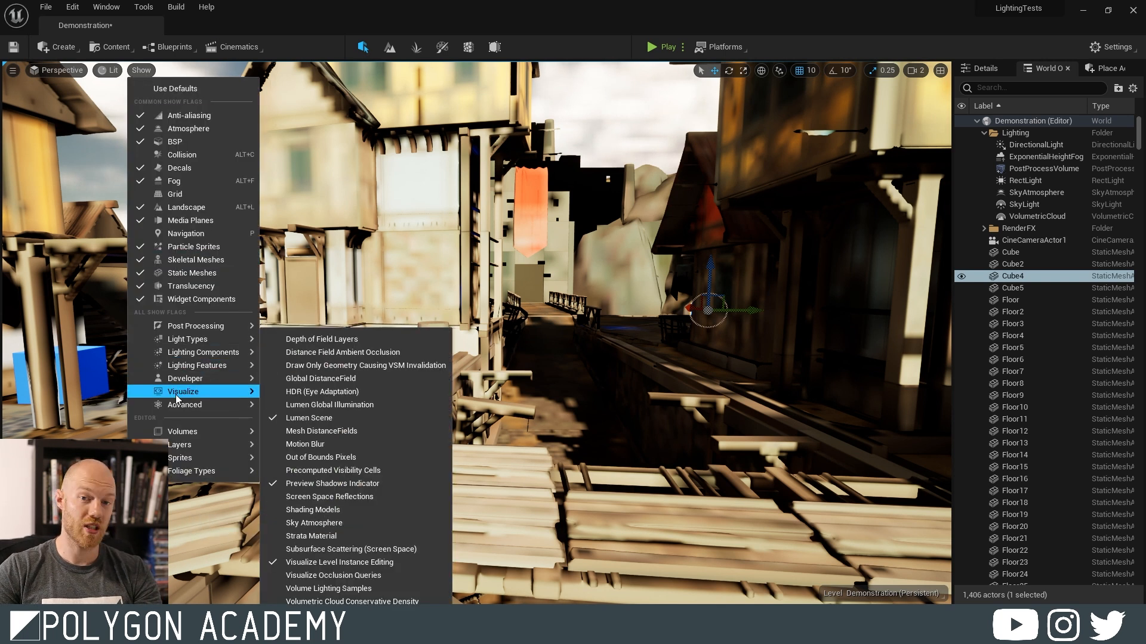
{"action": "left_click", "coordinate": [274, 418]}
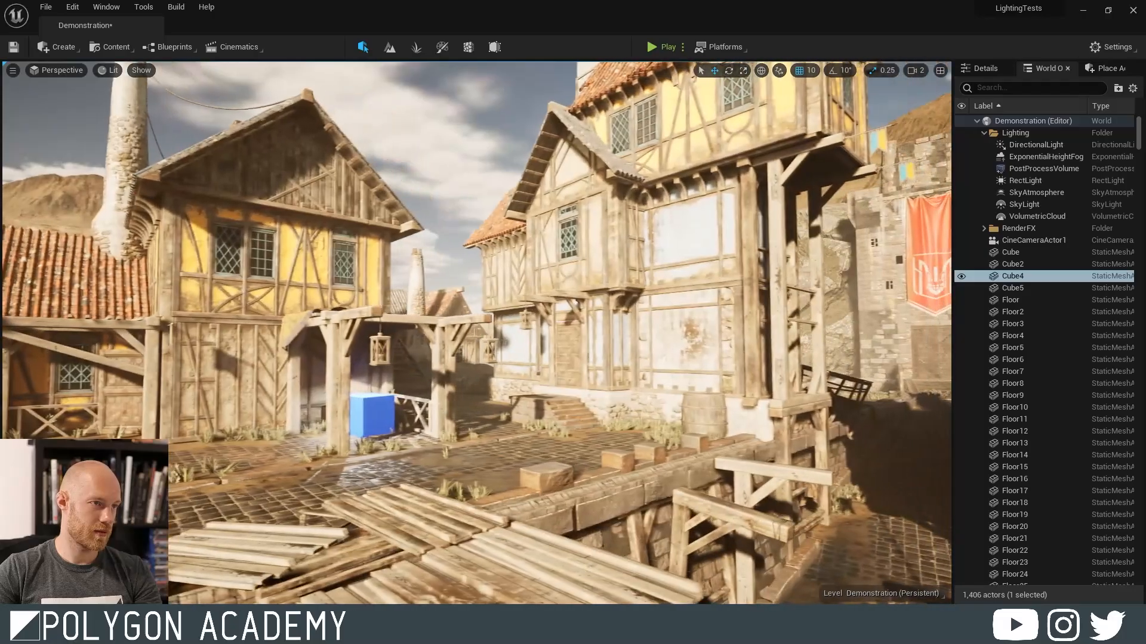
- Show the editor icons at the wooden shelter and select the RectLight above the blue cube
{"action": "right_click_drag", "start_coordinate": [591, 428], "coordinate": [595, 427]}
{"action": "key", "text": "w"}
{"action": "right_click_drag", "start_coordinate": [618, 377], "coordinate": [606, 400]}
{"action": "key", "text": "g"}
{"action": "left_click", "coordinate": [489, 352]}
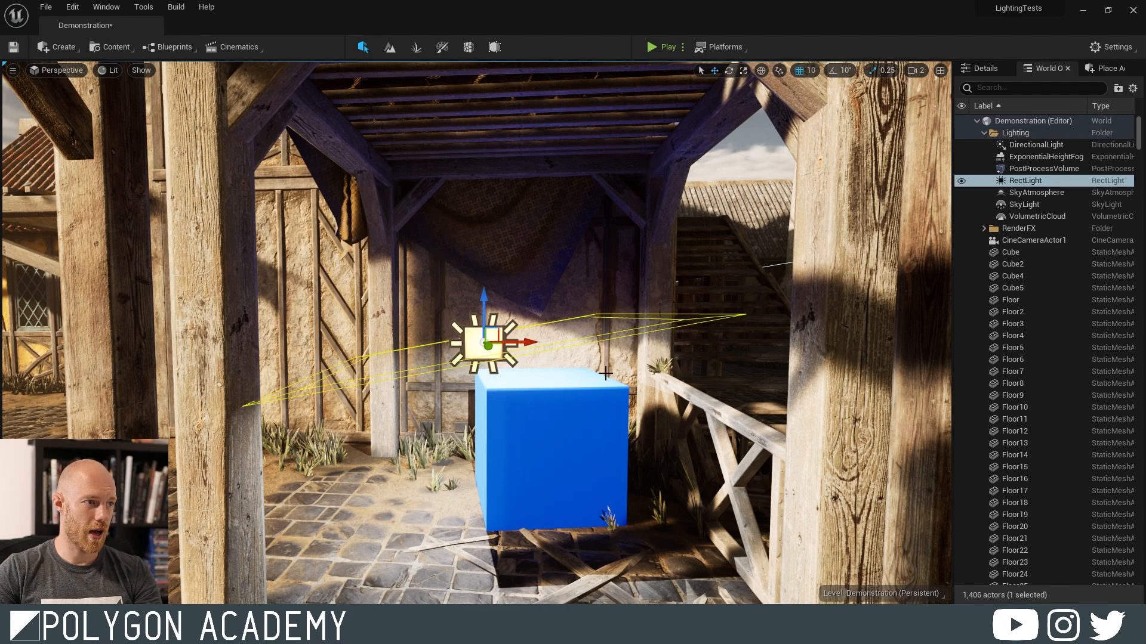
- Examine the blue light bouncing from the cube onto the shelter's back wall and roof beams from several angles
{"action": "key", "text": "w"}
{"action": "right_click_drag", "start_coordinate": [629, 388], "coordinate": [637, 358]}
{"action": "key", "text": "s"}
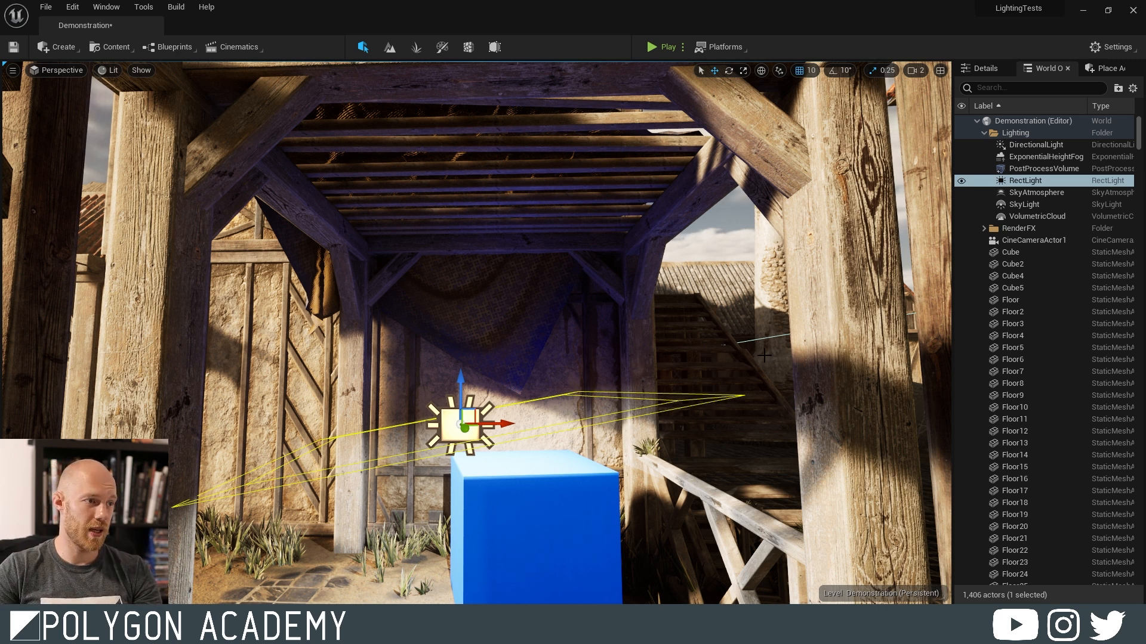
{"action": "right_click_drag", "start_coordinate": [522, 266], "coordinate": [513, 277]}
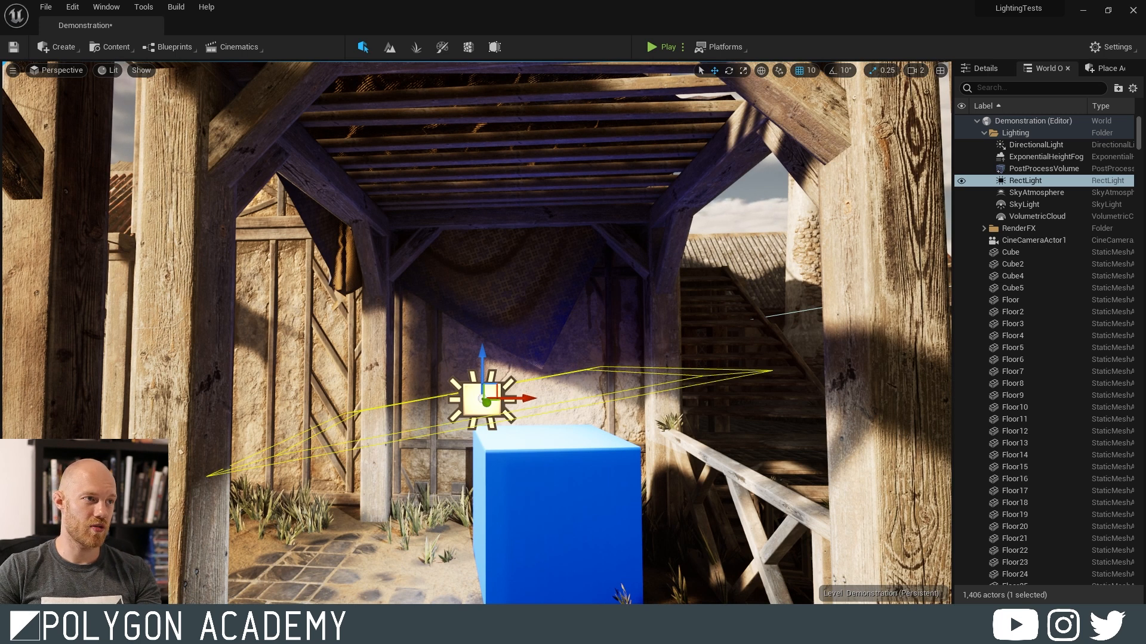
{"action": "right_click_drag", "start_coordinate": [513, 277], "coordinate": [513, 185]}
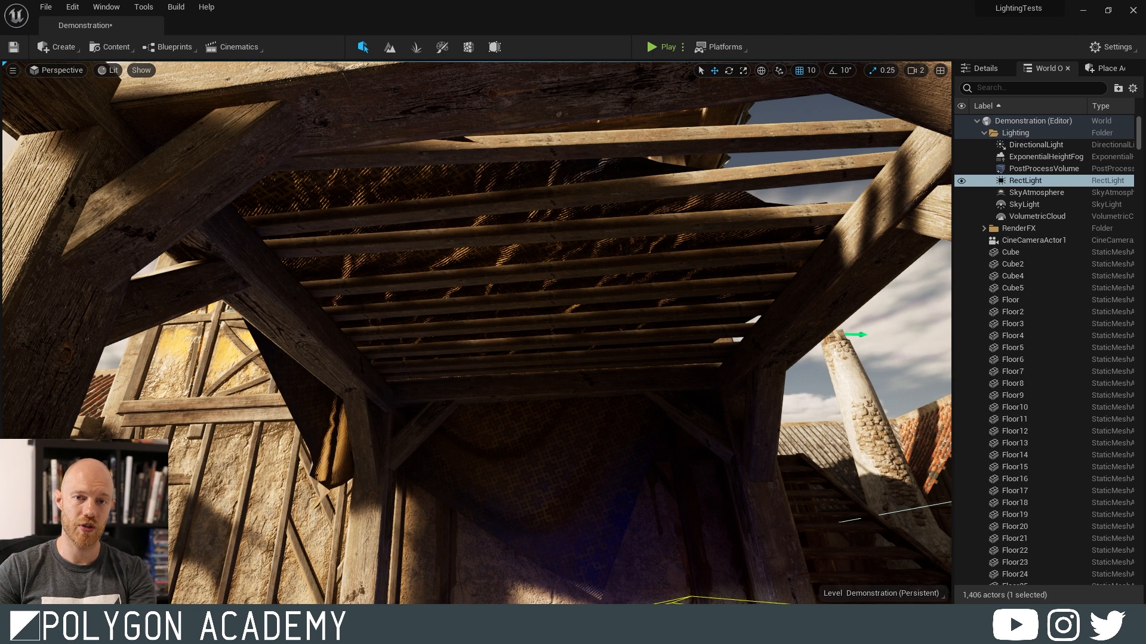
{"action": "right_click_drag", "start_coordinate": [477, 334], "coordinate": [501, 399]}
{"action": "key", "text": "s"}
{"action": "key", "text": "w"}
{"action": "key", "text": "s"}
{"action": "key", "text": "w"}
{"action": "key", "text": "s"}
- Toggle the RectLight's Affects World option to compare the shelter with and without its light, and leave it enabled
{"action": "left_click", "coordinate": [984, 68]}
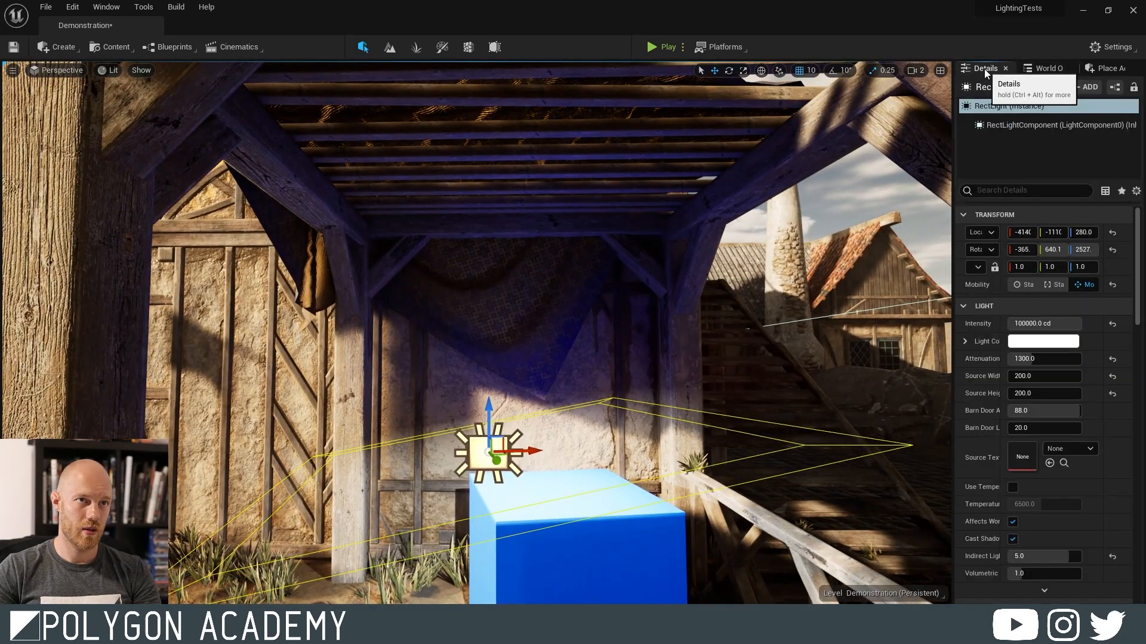
{"action": "left_click", "coordinate": [1012, 523]}
{"action": "left_click", "coordinate": [1013, 522]}
{"action": "left_click", "coordinate": [1012, 523]}
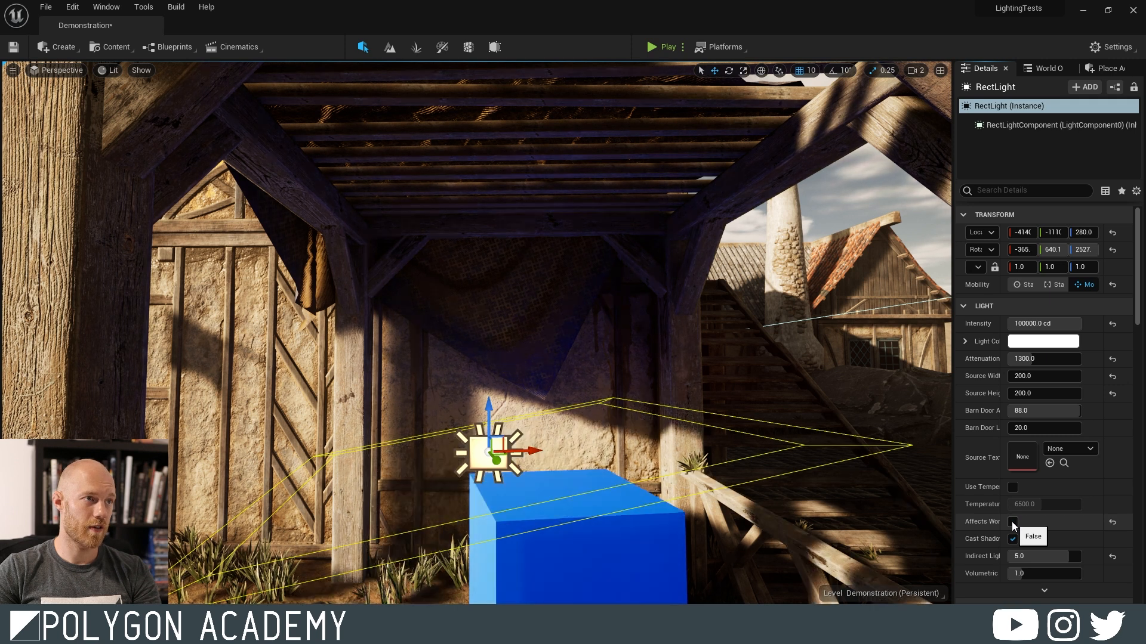
{"action": "left_click", "coordinate": [1013, 522]}
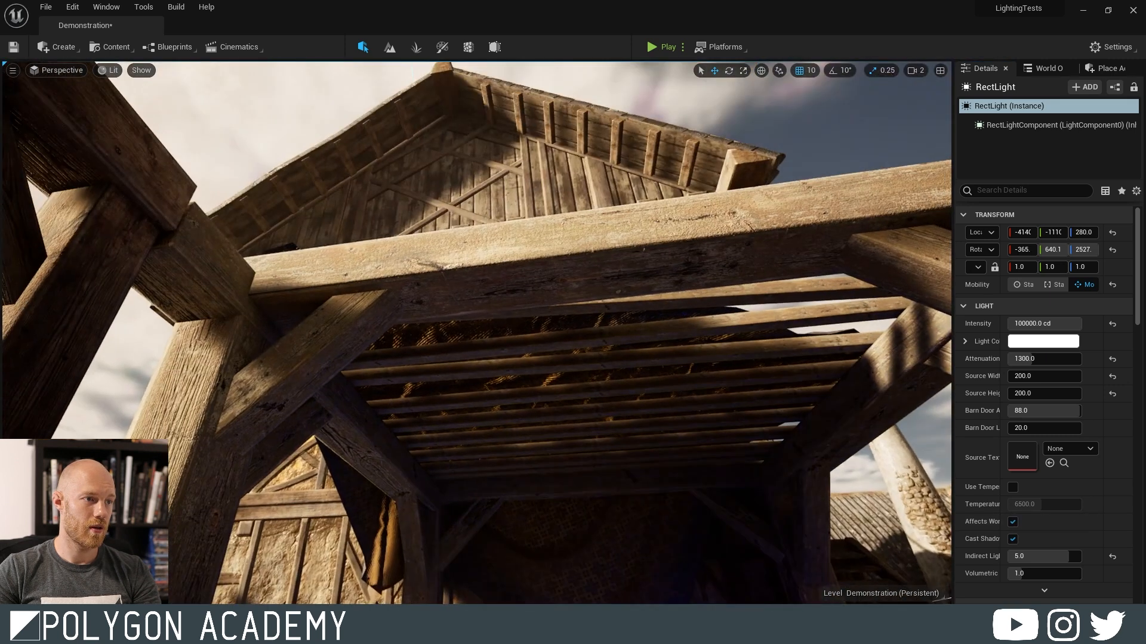
{"action": "right_click", "coordinate": [1009, 524]}
{"action": "left_click", "coordinate": [1010, 523]}
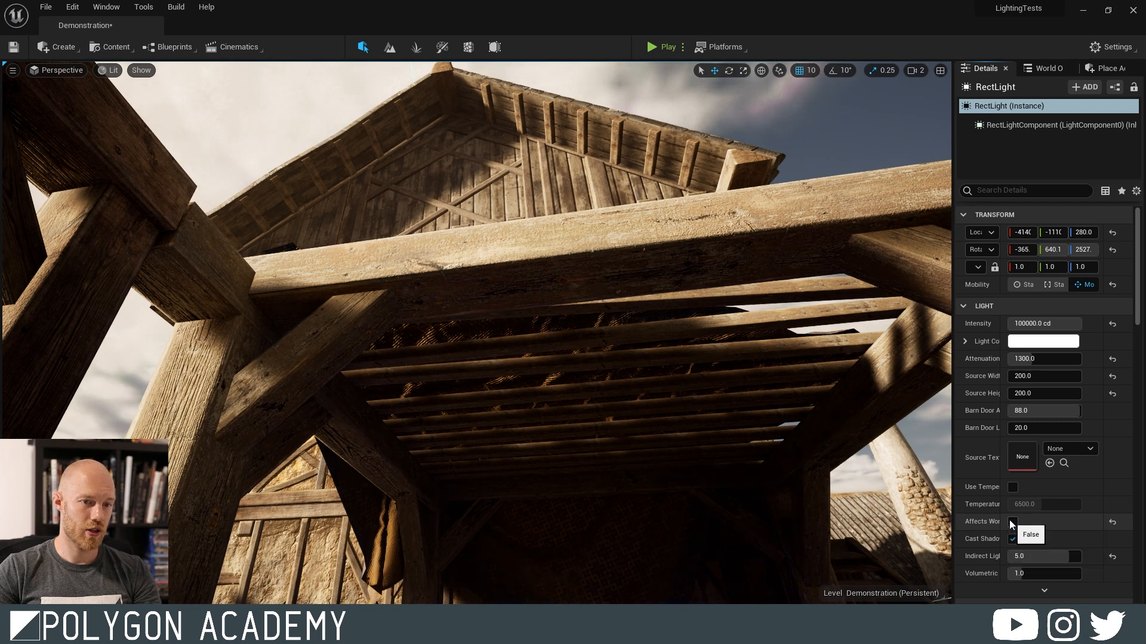
{"action": "left_click", "coordinate": [1011, 523]}
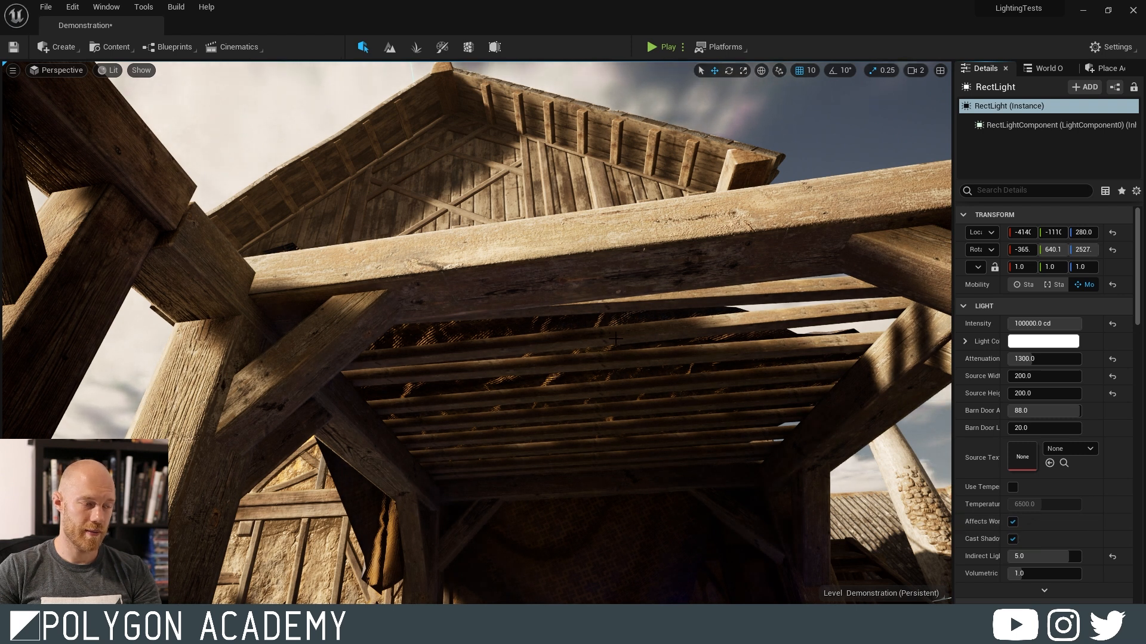
- Compare the light on the shelter's roof slats by switching Affects World off and on repeatedly, then frame the RectLight again
{"action": "right_click_drag", "start_coordinate": [616, 339], "coordinate": [623, 362]}
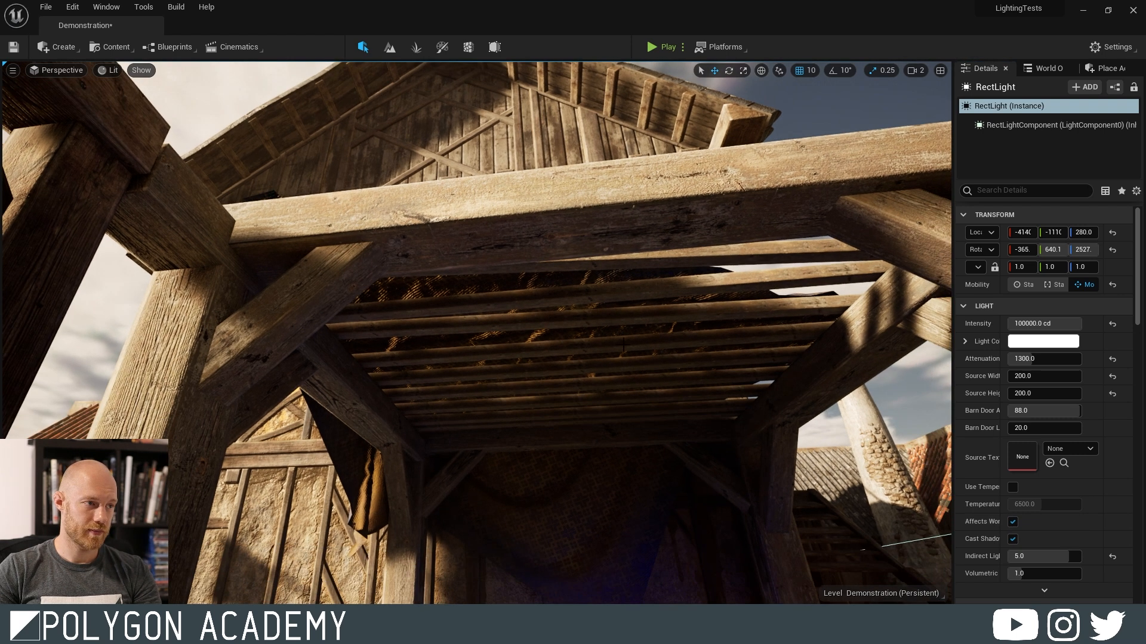
{"action": "left_click", "coordinate": [1011, 523]}
{"action": "left_click", "coordinate": [1011, 524]}
{"action": "left_click", "coordinate": [1012, 524]}
{"action": "left_click", "coordinate": [1013, 523]}
{"action": "left_click", "coordinate": [1012, 523]}
{"action": "left_click", "coordinate": [1012, 524]}
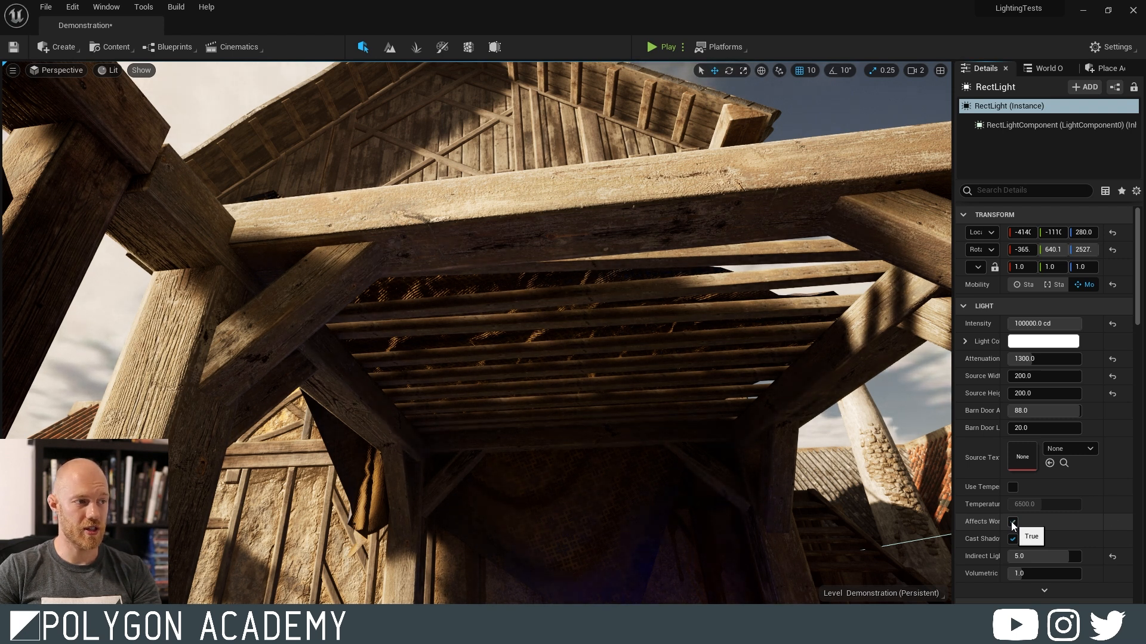
{"action": "left_click", "coordinate": [1013, 523]}
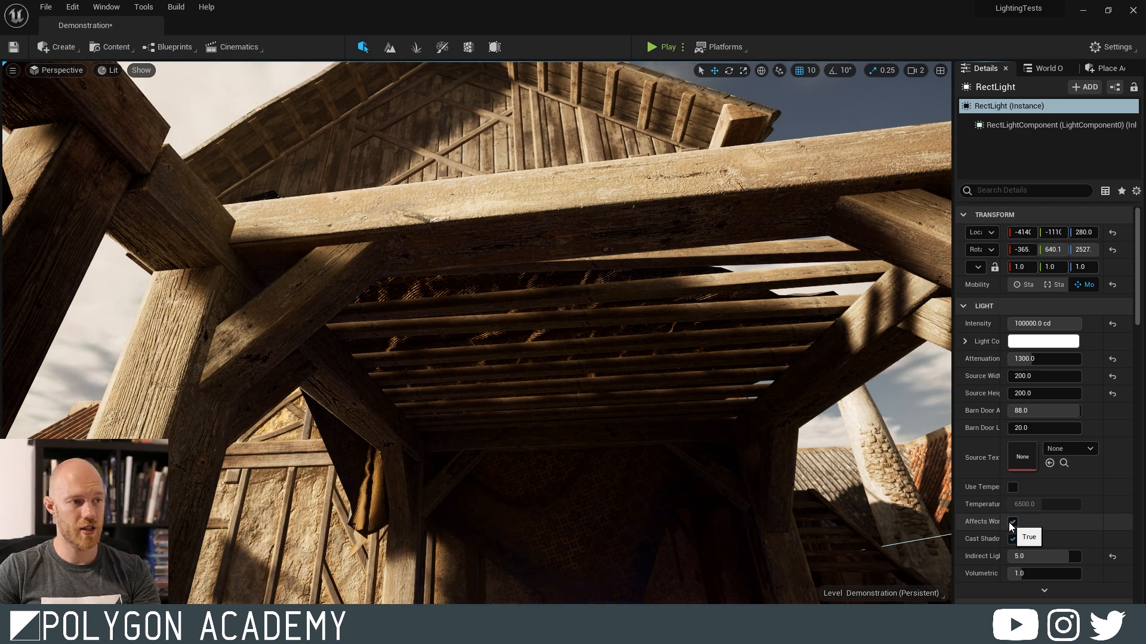
{"action": "left_click", "coordinate": [1013, 523]}
{"action": "key", "text": "f"}
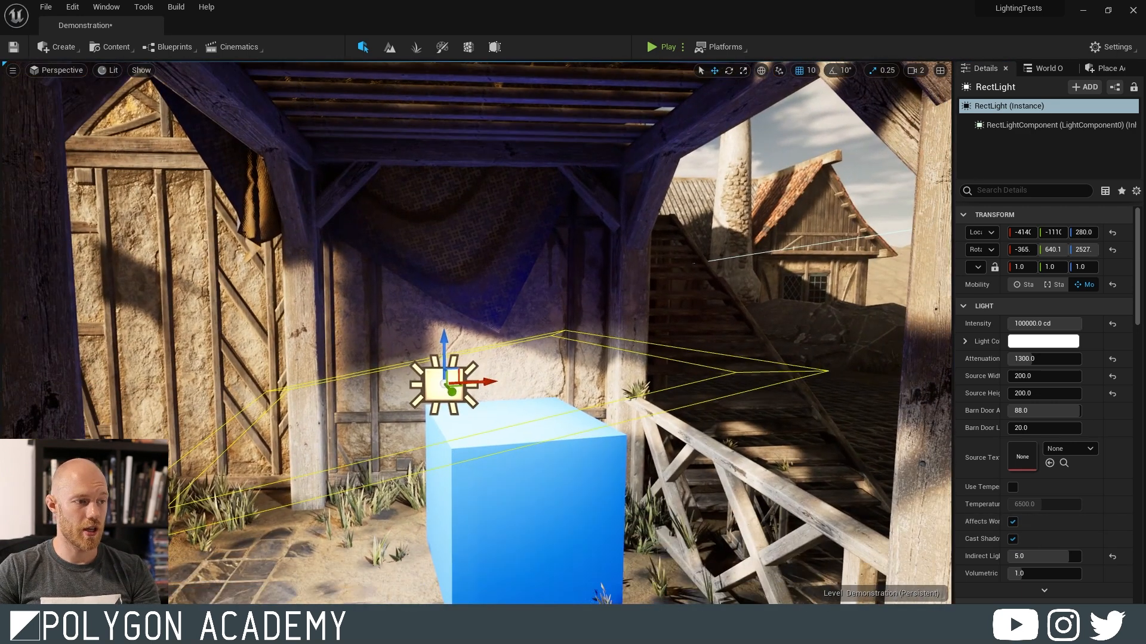
- Select the emissive cube inside the red-lit building and examine its glow on the walls and the balcony above
{"action": "right_click_drag", "start_coordinate": [477, 334], "coordinate": [417, 264]}
{"action": "right_click_drag", "start_coordinate": [609, 349], "coordinate": [590, 402]}
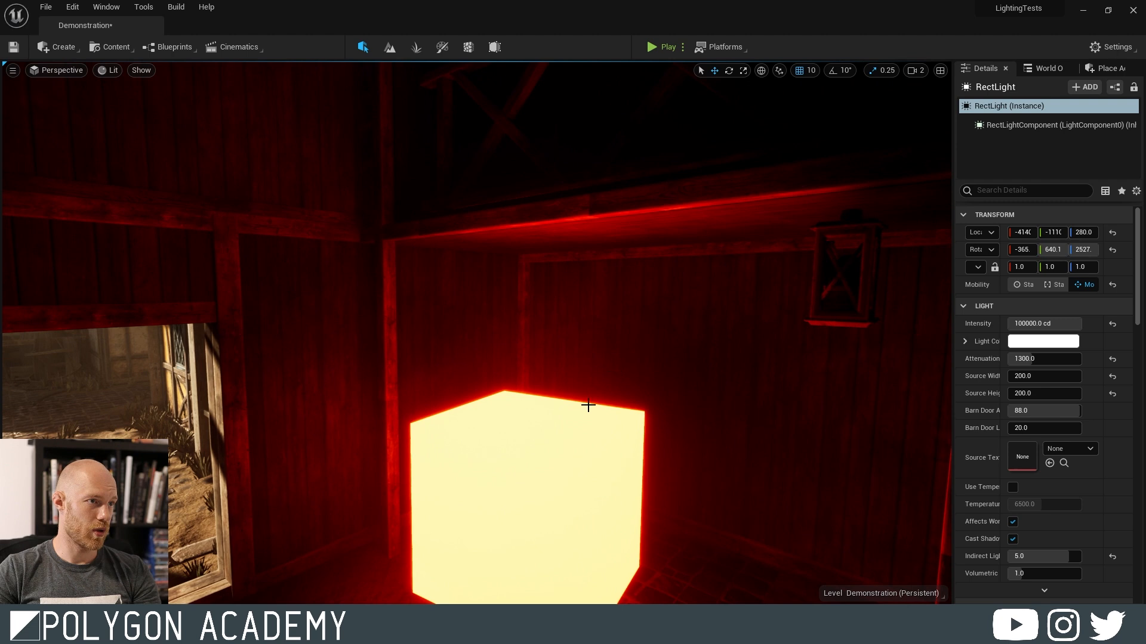
{"action": "right_click_drag", "start_coordinate": [517, 232], "coordinate": [465, 270]}
{"action": "right_click_drag", "start_coordinate": [537, 348], "coordinate": [495, 350]}
{"action": "left_click", "coordinate": [493, 471]}
{"action": "mouse_move", "coordinate": [494, 471]}
{"action": "right_mouse_down"}
{"action": "mouse_move", "coordinate": [496, 429]}
{"action": "mouse_move", "coordinate": [496, 472]}
{"action": "right_mouse_up"}
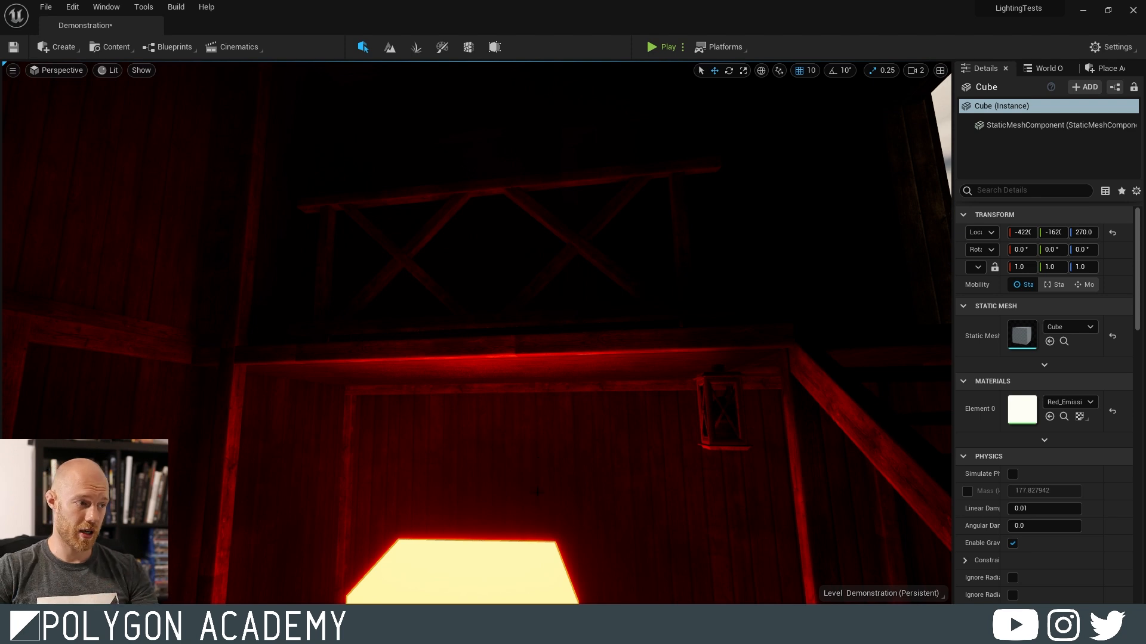
{"action": "mouse_move", "coordinate": [504, 531]}
{"action": "right_mouse_down"}
{"action": "mouse_move", "coordinate": [489, 569]}
{"action": "mouse_move", "coordinate": [507, 564]}
{"action": "mouse_move", "coordinate": [504, 573]}
{"action": "mouse_move", "coordinate": [506, 552]}
{"action": "mouse_move", "coordinate": [505, 582]}
{"action": "mouse_move", "coordinate": [506, 525]}
{"action": "mouse_move", "coordinate": [506, 540]}
{"action": "right_mouse_up"}
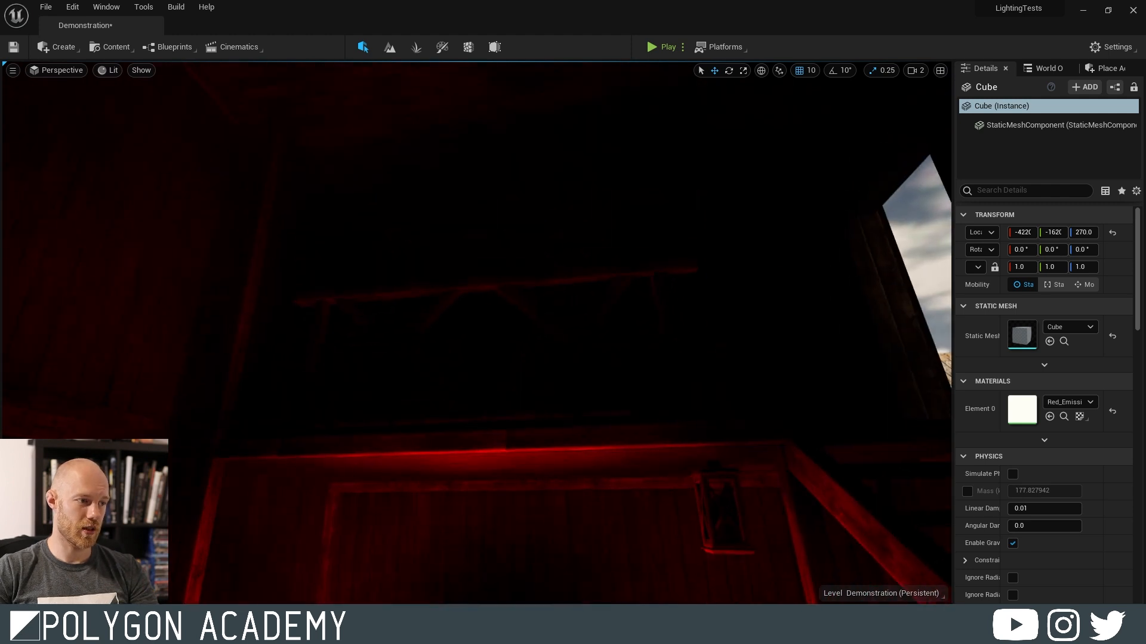
{"action": "right_click_drag", "start_coordinate": [506, 540], "coordinate": [506, 555]}
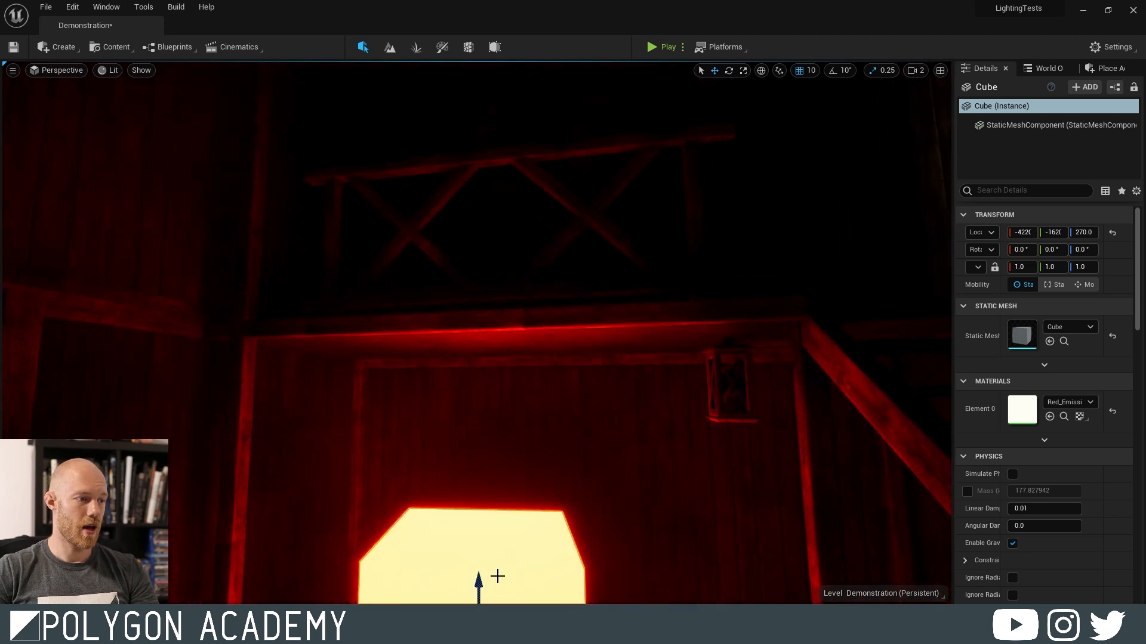
- Move the emissive cube up to a Z location of 550, back behind the balcony railing, and down to Z 300
{"action": "left_click_drag", "start_coordinate": [476, 583], "coordinate": [419, 105]}
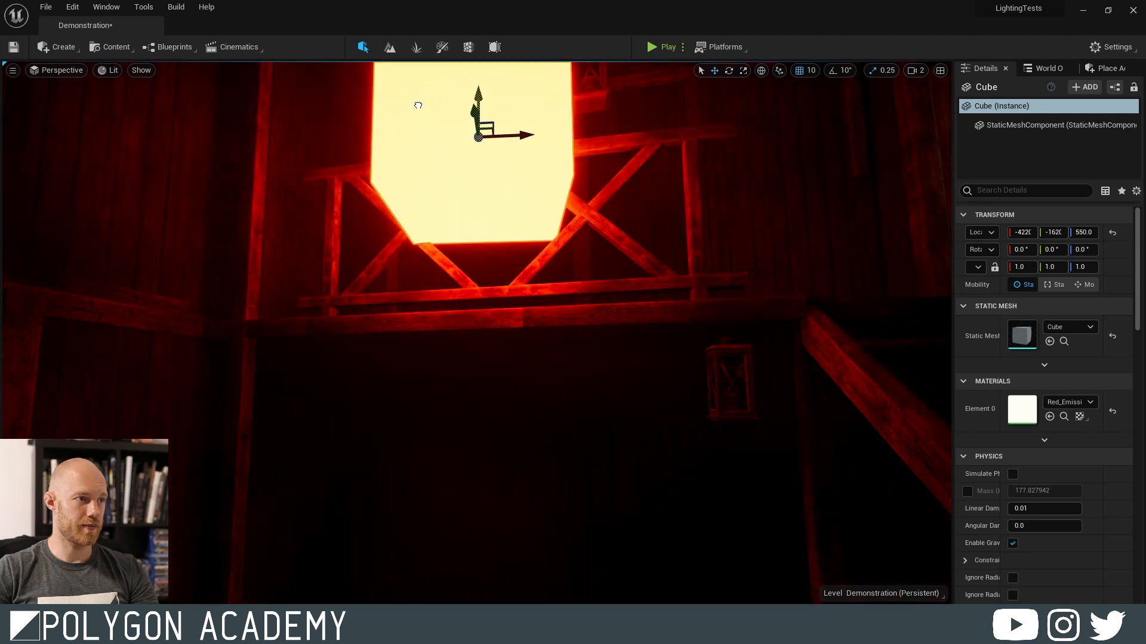
{"action": "right_click_drag", "start_coordinate": [418, 105], "coordinate": [525, 123]}
{"action": "left_click_drag", "start_coordinate": [562, 133], "coordinate": [604, 188]}
{"action": "right_click_drag", "start_coordinate": [603, 189], "coordinate": [272, 291]}
{"action": "right_click_drag", "start_coordinate": [494, 313], "coordinate": [456, 375]}
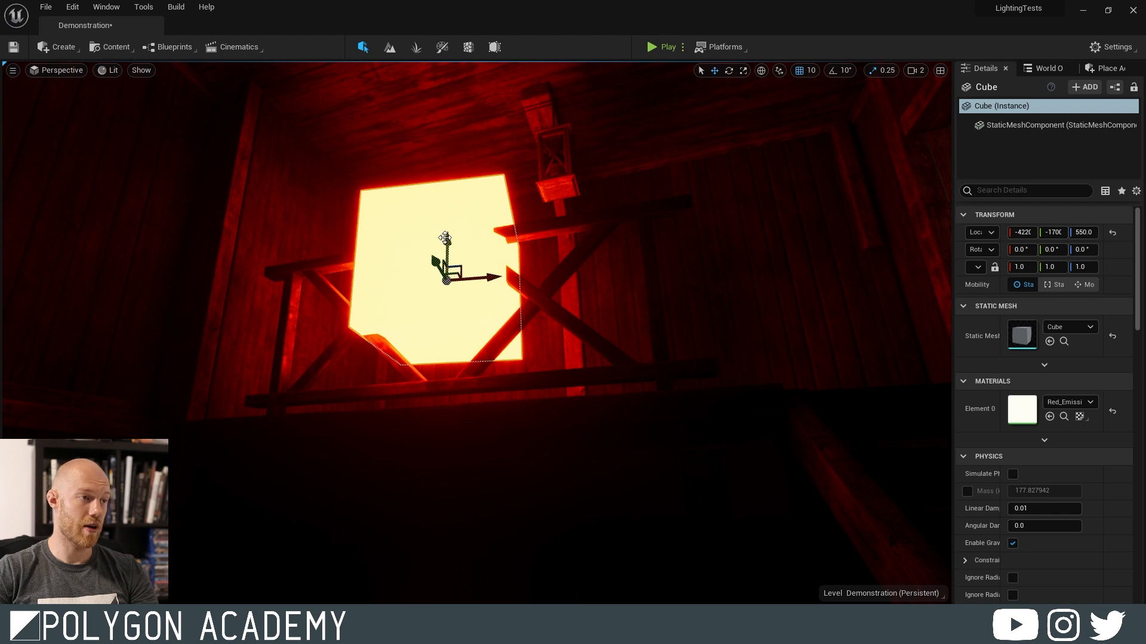
{"action": "left_click_drag", "start_coordinate": [445, 238], "coordinate": [391, 601]}
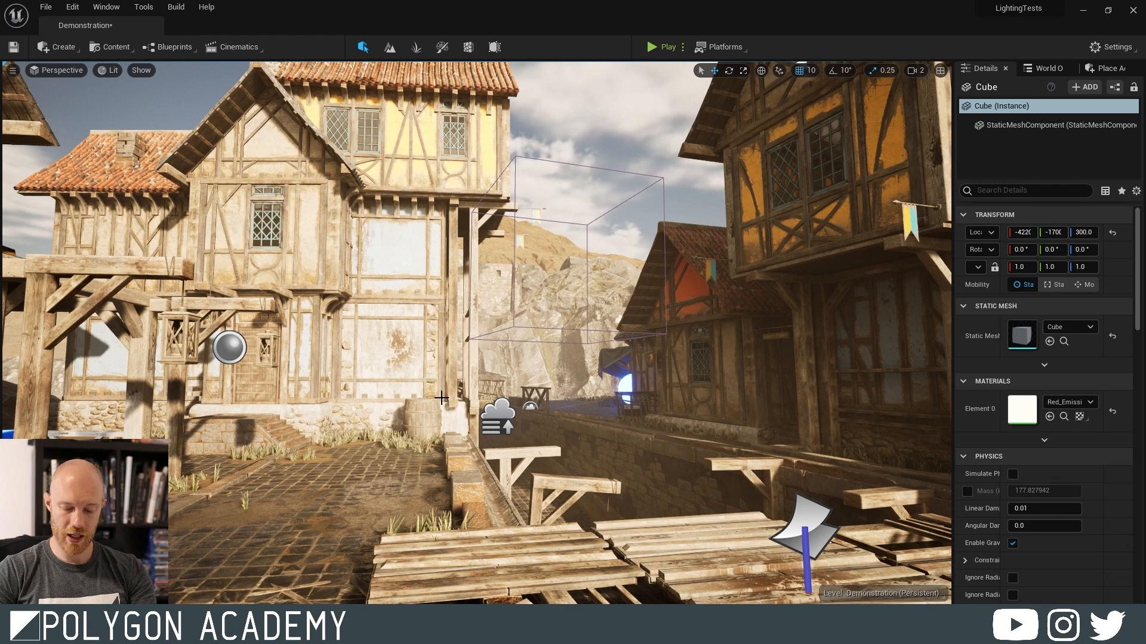
- Rotate the sun until the village is in night darkness and view the RectLight's blue bounce under the shelter
{"action": "key", "text": "ctrl+l"}
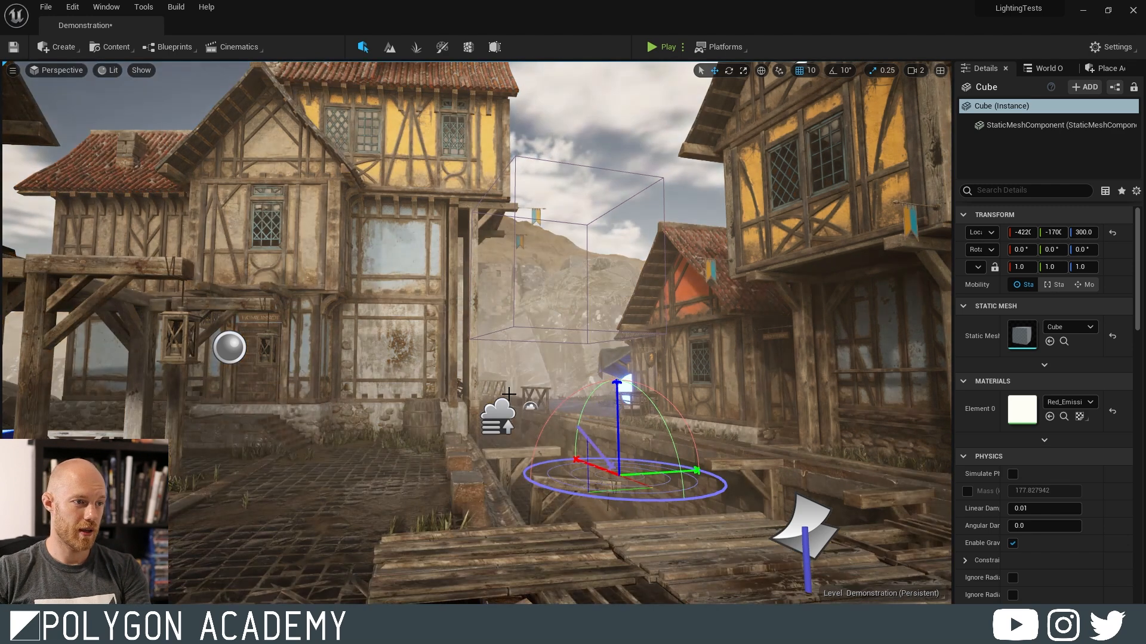
{"action": "key", "text": "ctrl+l"}
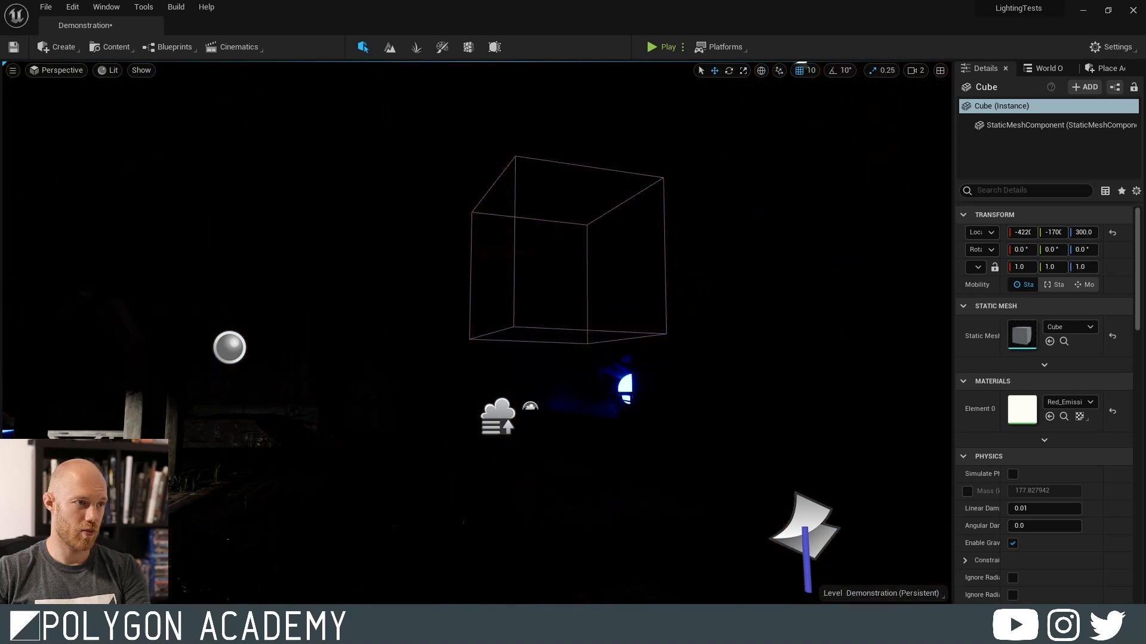
{"action": "right_click_drag", "start_coordinate": [478, 334], "coordinate": [304, 329]}
{"action": "key", "text": "w"}
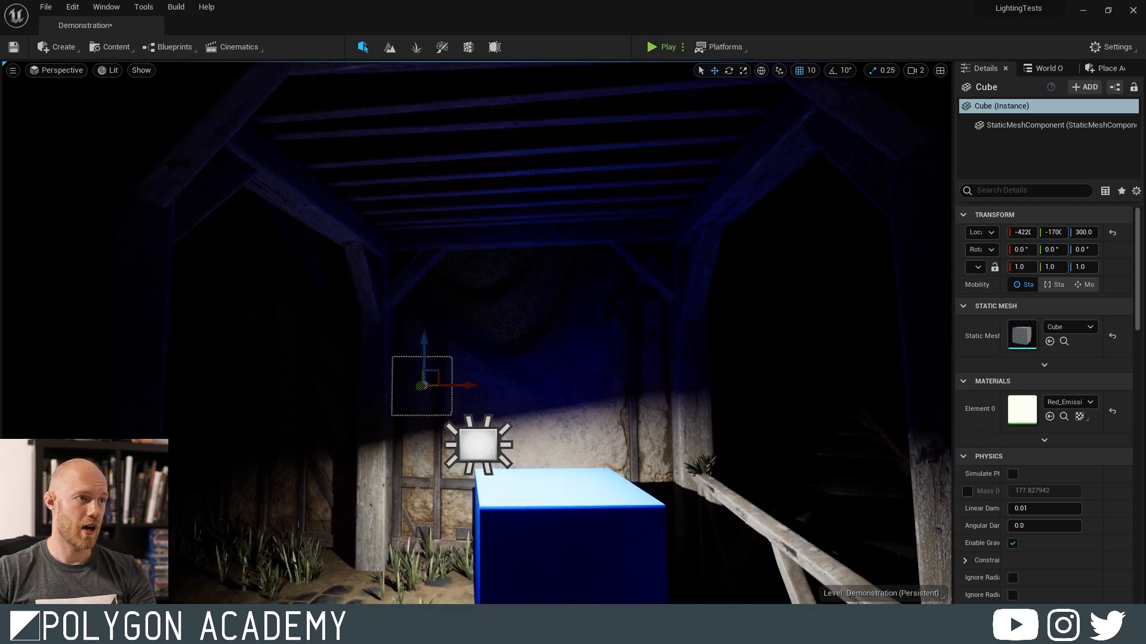
- Select the RectLight above the blue cube under the shelter and raise it to a Z location of 370
{"action": "mouse_move", "coordinate": [304, 328]}
{"action": "right_mouse_down"}
{"action": "mouse_move", "coordinate": [286, 307]}
{"action": "mouse_move", "coordinate": [185, 293]}
{"action": "mouse_move", "coordinate": [304, 346]}
{"action": "mouse_move", "coordinate": [286, 316]}
{"action": "right_mouse_up"}
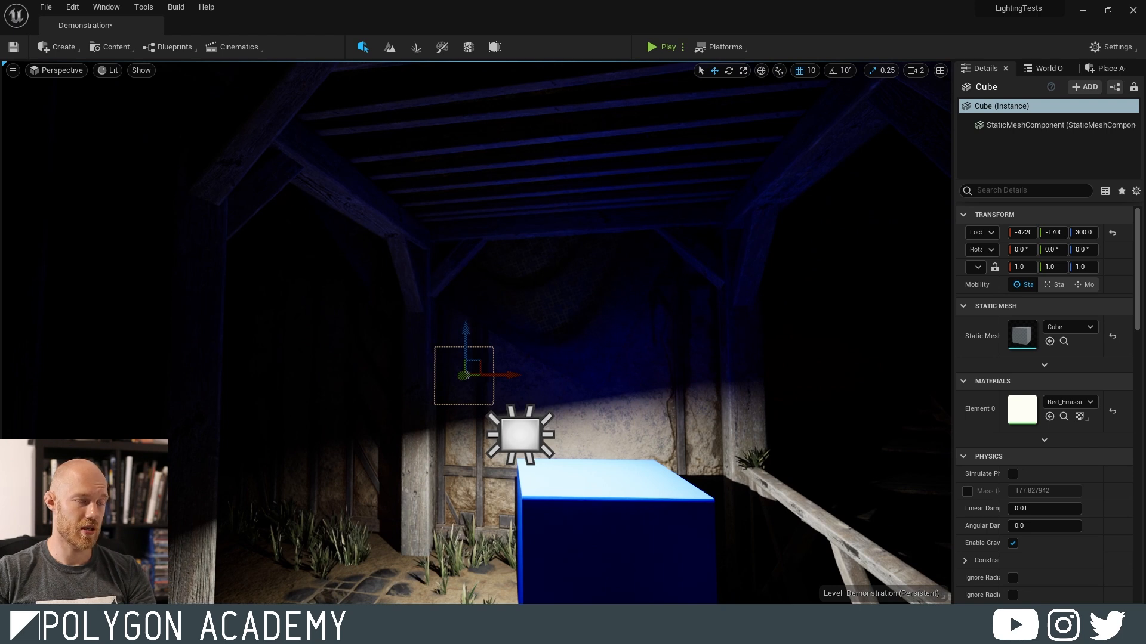
{"action": "right_click_drag", "start_coordinate": [382, 322], "coordinate": [418, 66]}
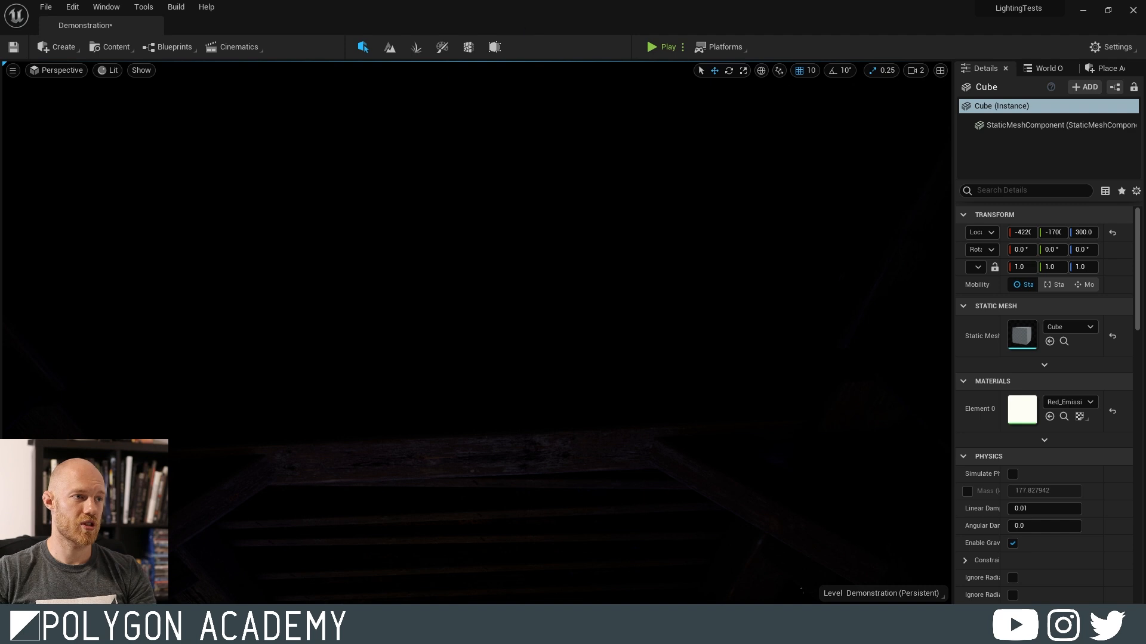
{"action": "right_click_drag", "start_coordinate": [347, 136], "coordinate": [331, 197]}
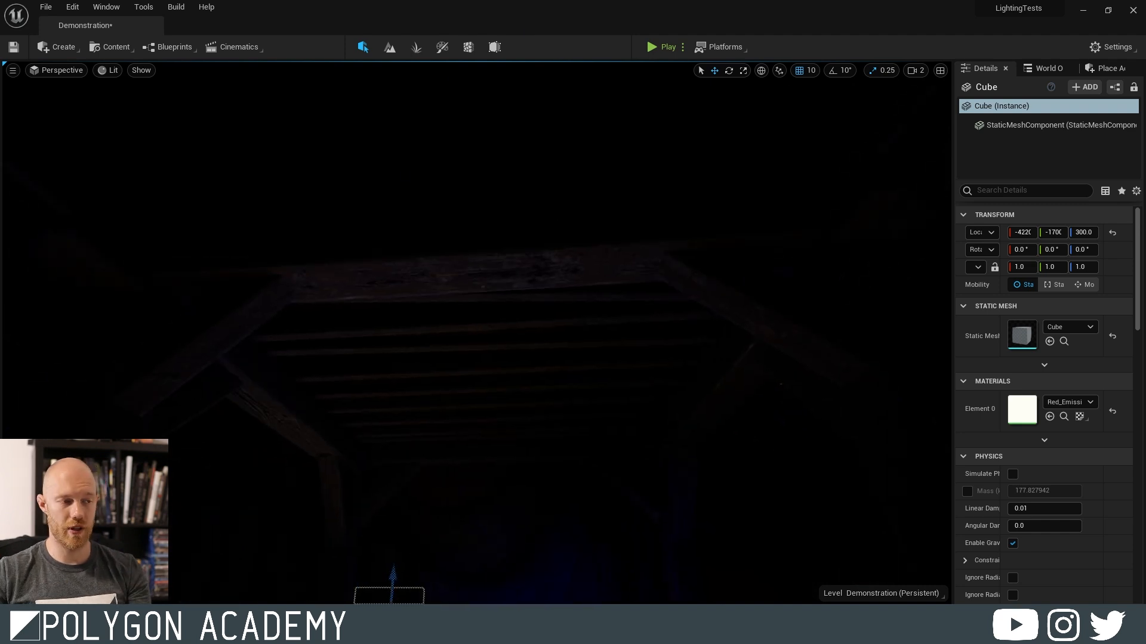
{"action": "right_click_drag", "start_coordinate": [524, 351], "coordinate": [560, 422]}
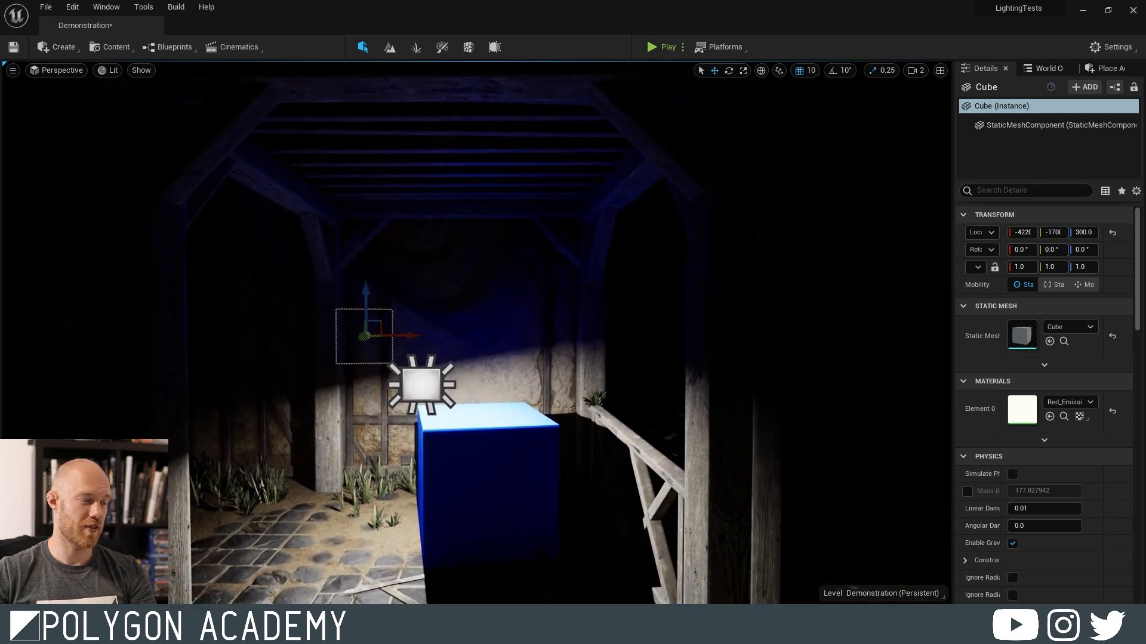
{"action": "left_click", "coordinate": [420, 385]}
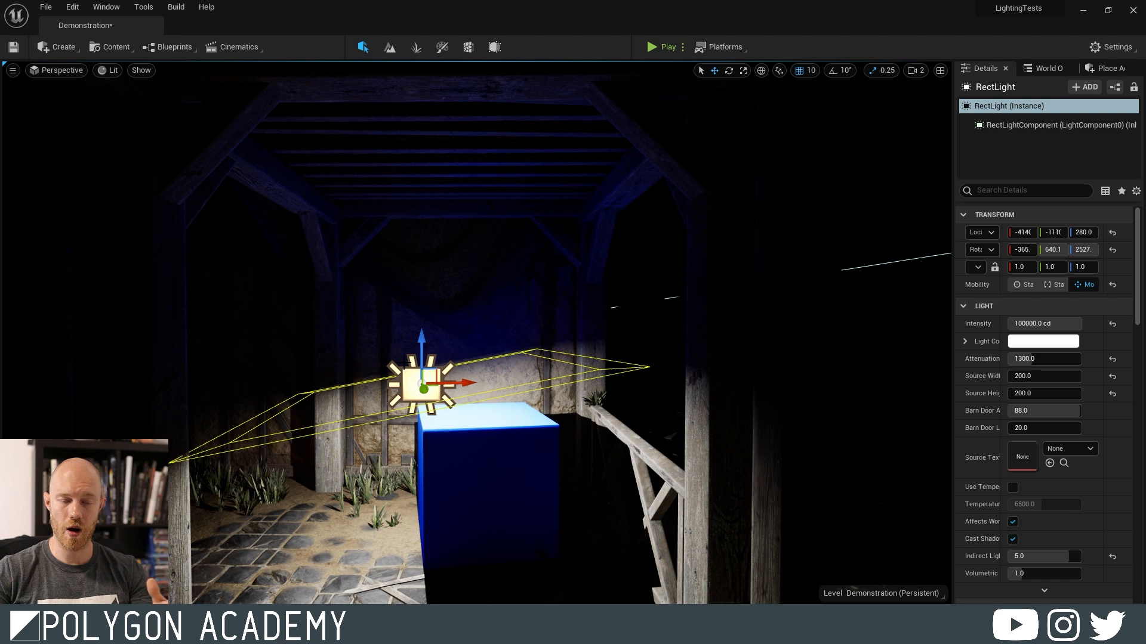
{"action": "right_click_drag", "start_coordinate": [478, 334], "coordinate": [427, 325]}
{"action": "right_click_drag", "start_coordinate": [580, 366], "coordinate": [654, 353]}
{"action": "key", "text": "a"}
{"action": "left_click_drag", "start_coordinate": [492, 305], "coordinate": [492, 223]}
- Move the blue emissive sphere out from under the cloth, raise it to about Z 1690 and scale it to 1.75
{"action": "right_click_drag", "start_coordinate": [492, 223], "coordinate": [567, 233]}
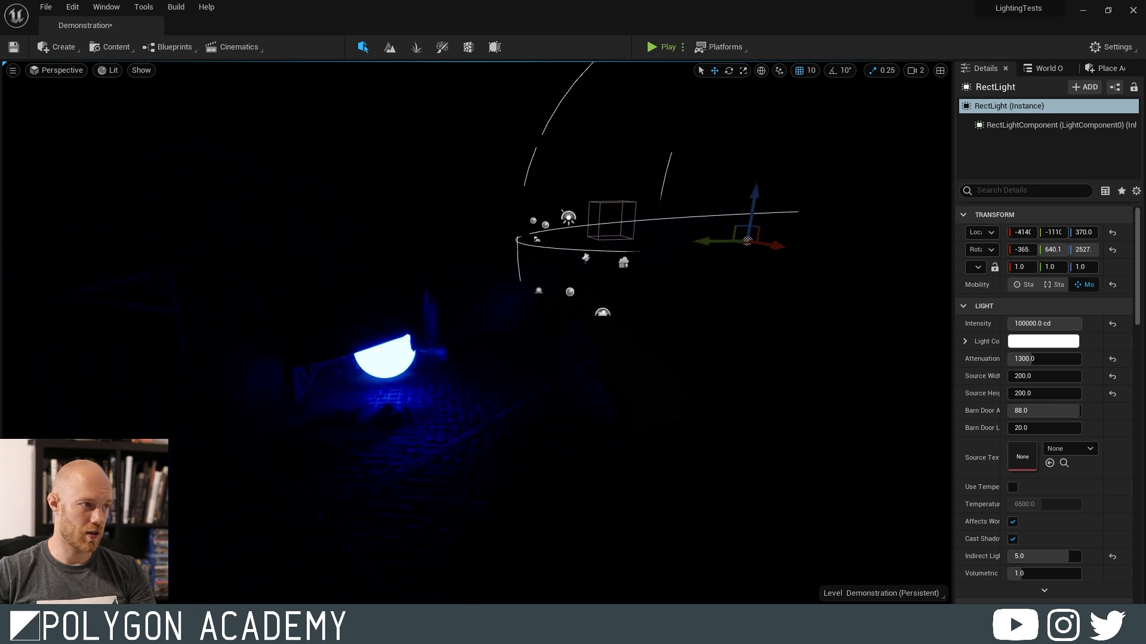
{"action": "left_click", "coordinate": [385, 358]}
{"action": "left_click_drag", "start_coordinate": [349, 372], "coordinate": [594, 364]}
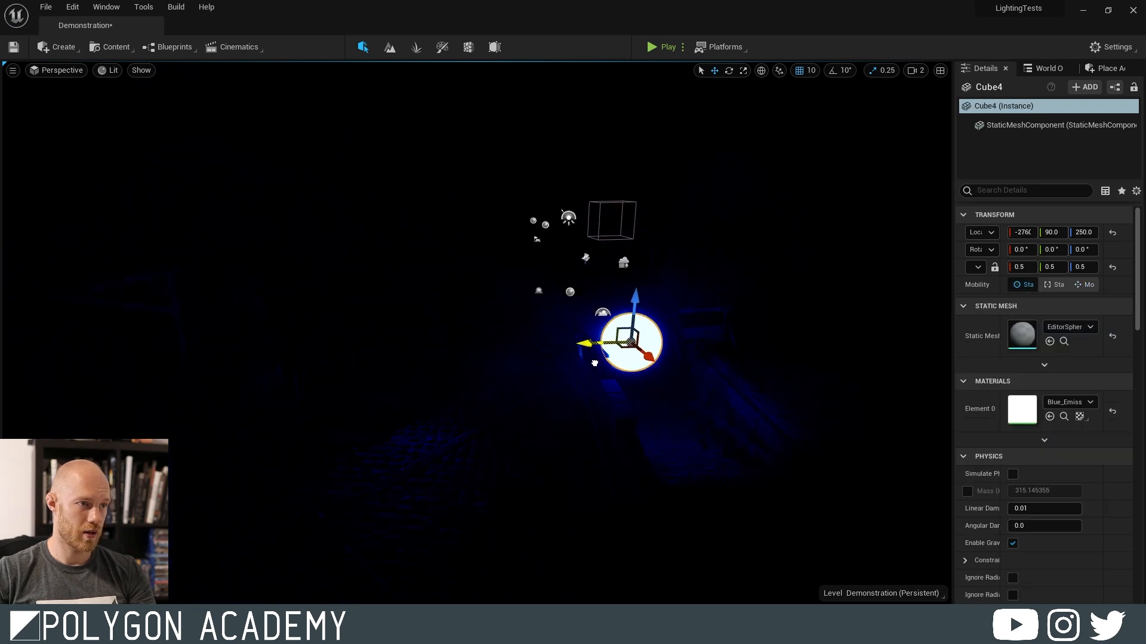
{"action": "left_click_drag", "start_coordinate": [635, 306], "coordinate": [648, 179]}
{"action": "right_click_drag", "start_coordinate": [648, 179], "coordinate": [692, 84]}
{"action": "key", "text": "r"}
{"action": "left_click_drag", "start_coordinate": [555, 416], "coordinate": [544, 35]}
{"action": "key", "text": "w"}
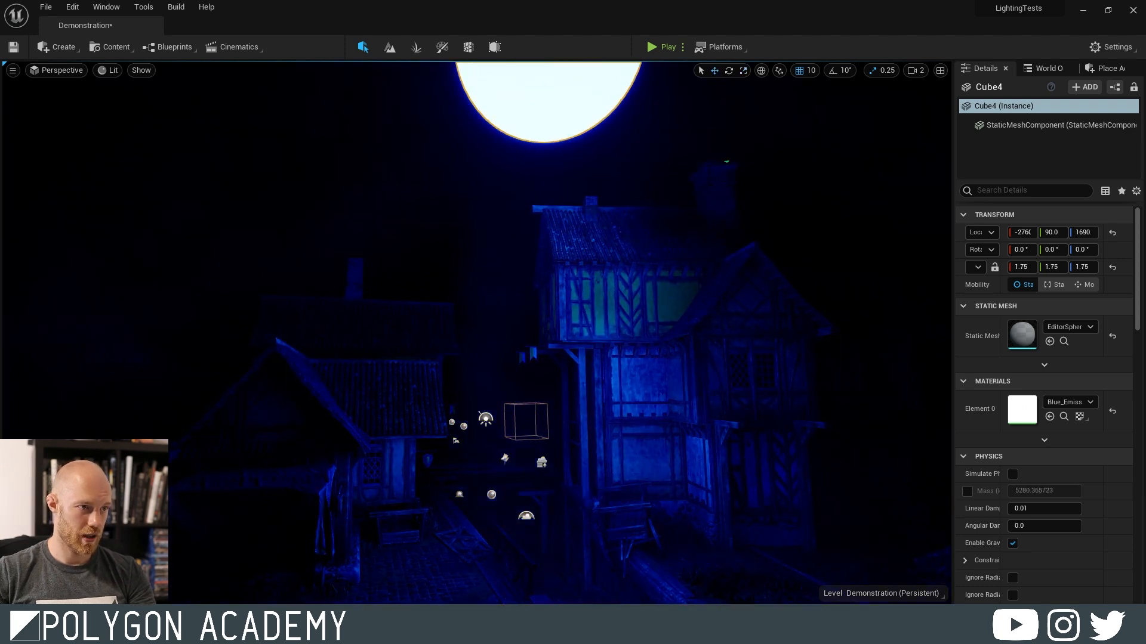
- Raise the glowing blue sphere higher above the village rooftops, then lower it to compare its light on the houses
{"action": "right_click_drag", "start_coordinate": [471, 225], "coordinate": [460, 253]}
{"action": "right_click_drag", "start_coordinate": [490, 320], "coordinate": [474, 318]}
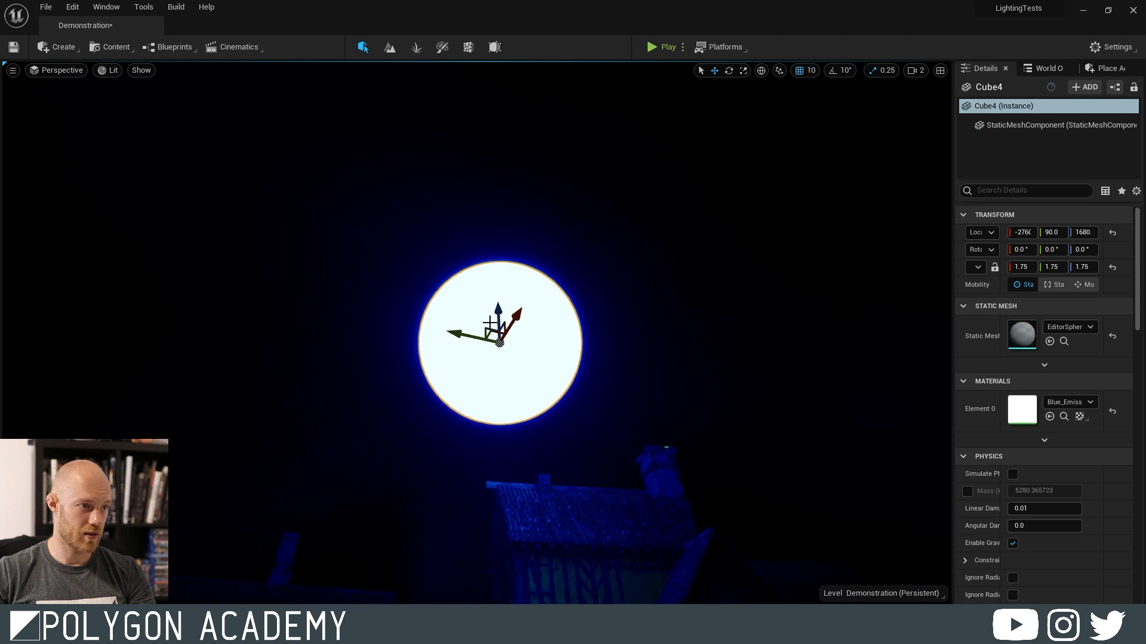
{"action": "left_click_drag", "start_coordinate": [498, 314], "coordinate": [494, 245]}
{"action": "right_click_drag", "start_coordinate": [494, 245], "coordinate": [533, 179]}
{"action": "left_click_drag", "start_coordinate": [484, 120], "coordinate": [483, 211]}
{"action": "right_click_drag", "start_coordinate": [484, 211], "coordinate": [532, 197]}
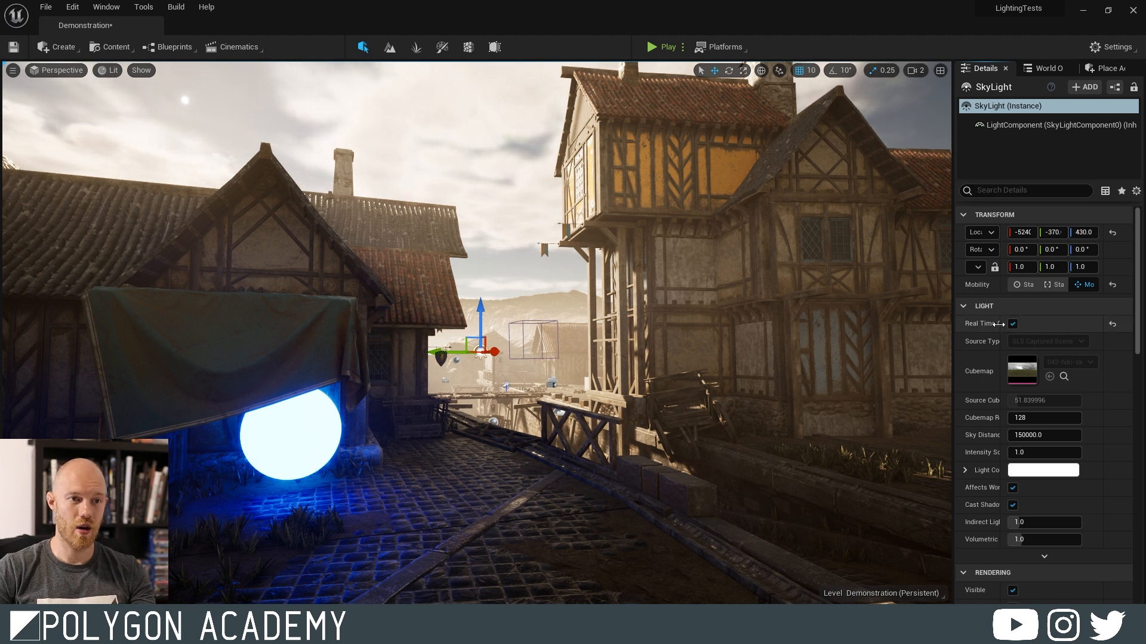
- Turn off the SkyLight's Real Time Capture and set its Source Type to SLS Specified Cubemap
{"action": "left_click_drag", "start_coordinate": [999, 324], "coordinate": [1022, 324]}
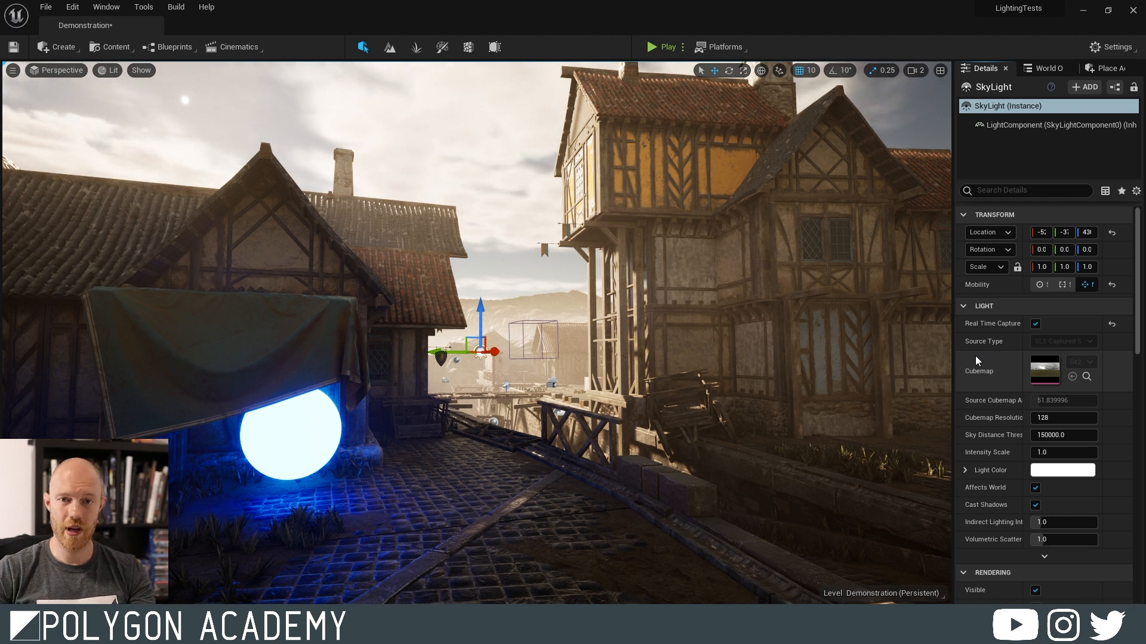
{"action": "left_click", "coordinate": [1035, 324]}
{"action": "left_click", "coordinate": [1055, 344]}
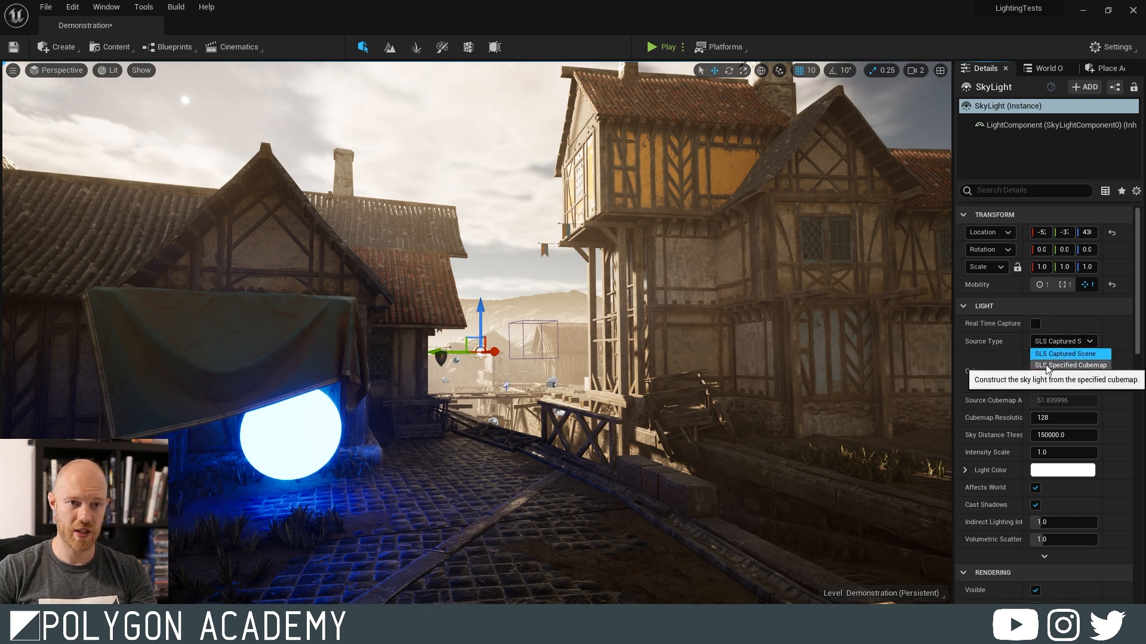
{"action": "left_click", "coordinate": [1045, 366]}
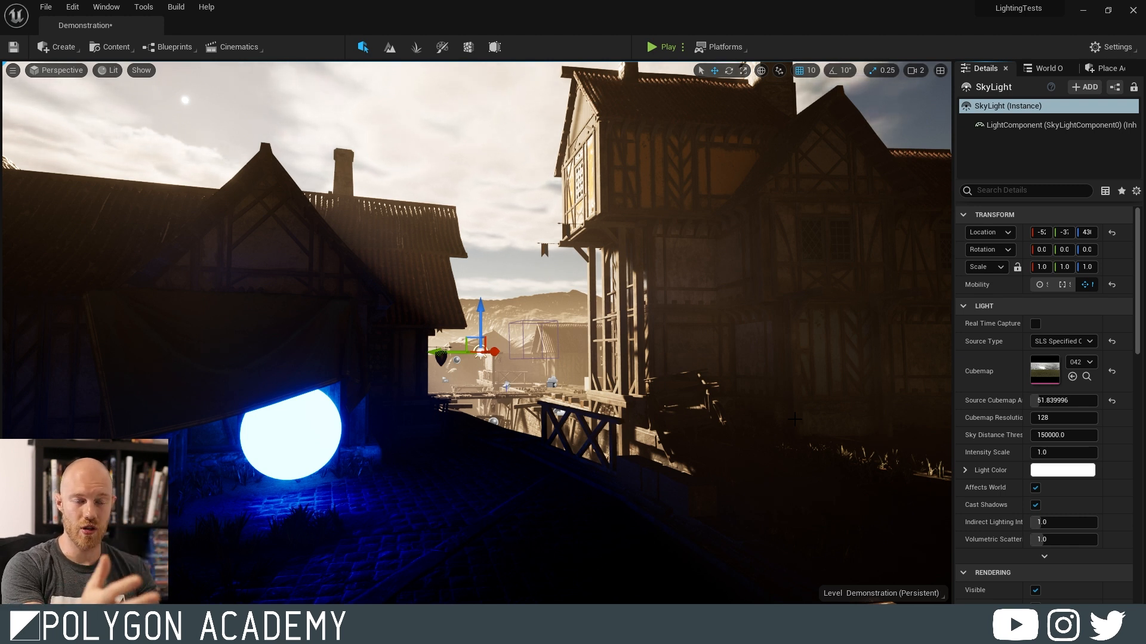
- Set the SkyLight's Intensity Scale to 10000
{"action": "left_click", "coordinate": [1050, 452]}
{"action": "type", "text": "1"}
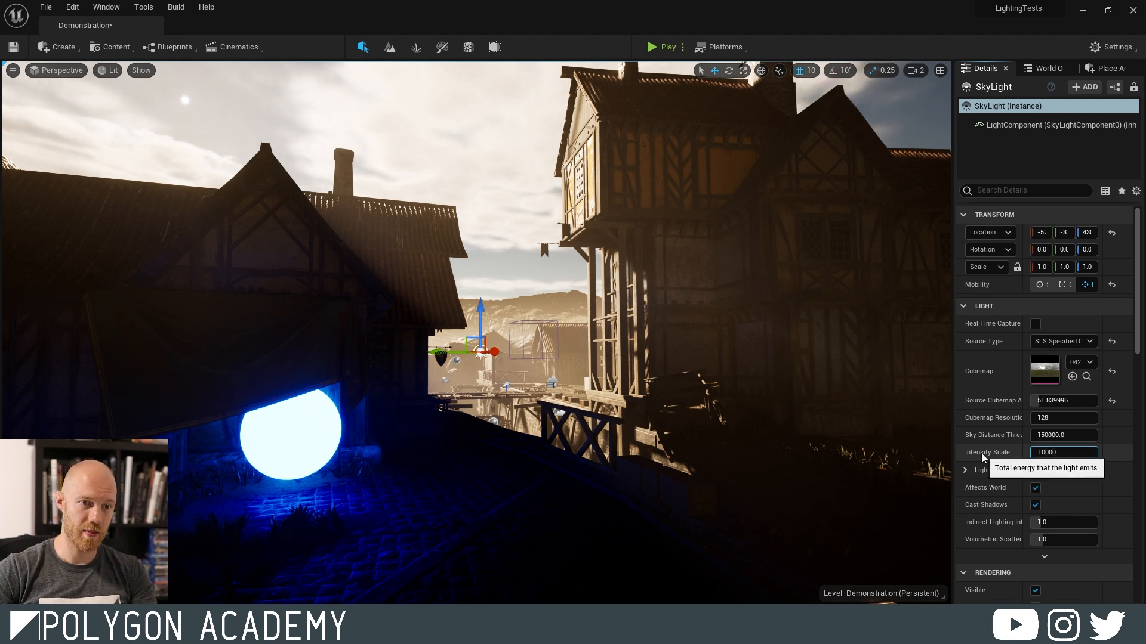
{"action": "type", "text": "0000"}
{"action": "key", "text": "Return"}
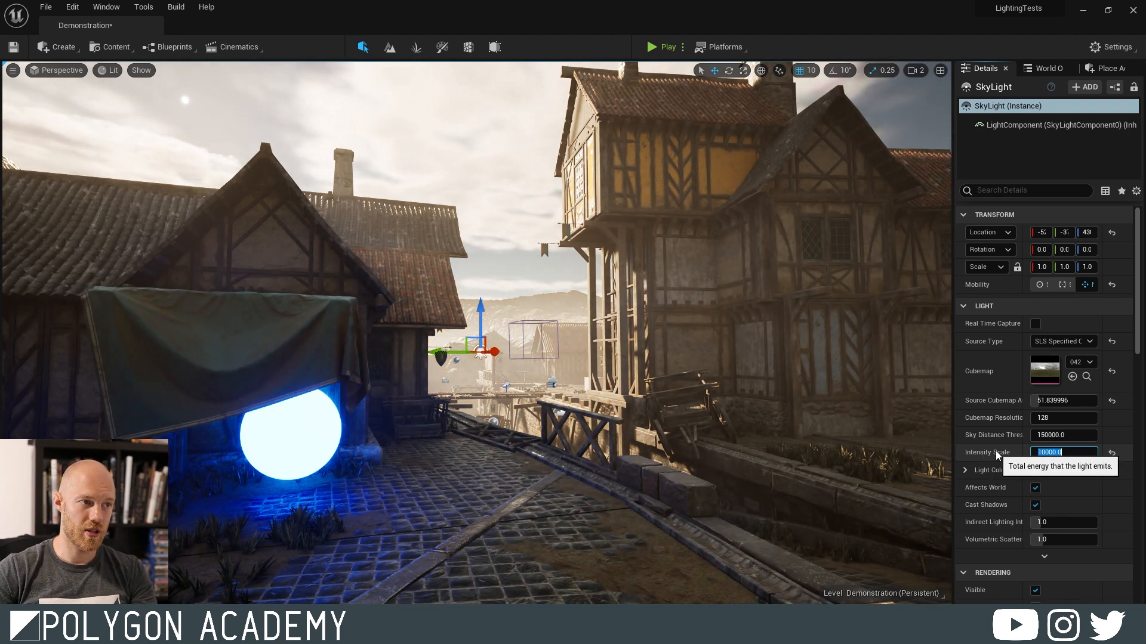
{"action": "right_click_drag", "start_coordinate": [820, 420], "coordinate": [761, 416]}
- Try a SkyLight Intensity Scale of 1000, then return it to 10000
{"action": "left_click", "coordinate": [1033, 452]}
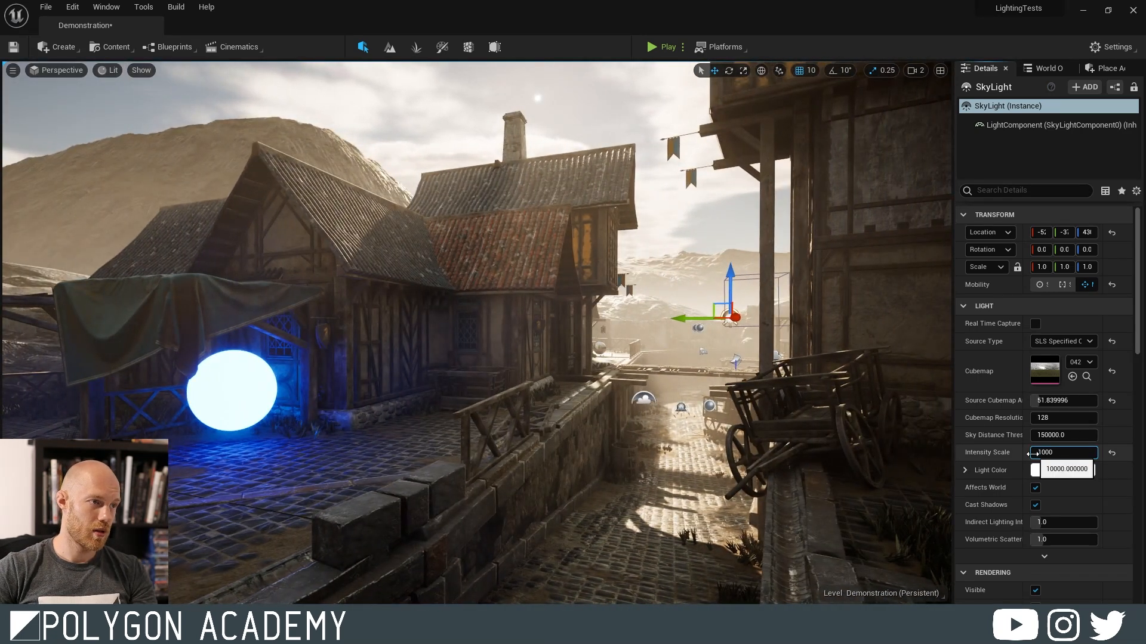
{"action": "type", "text": "1000"}
{"action": "key", "text": "Return"}
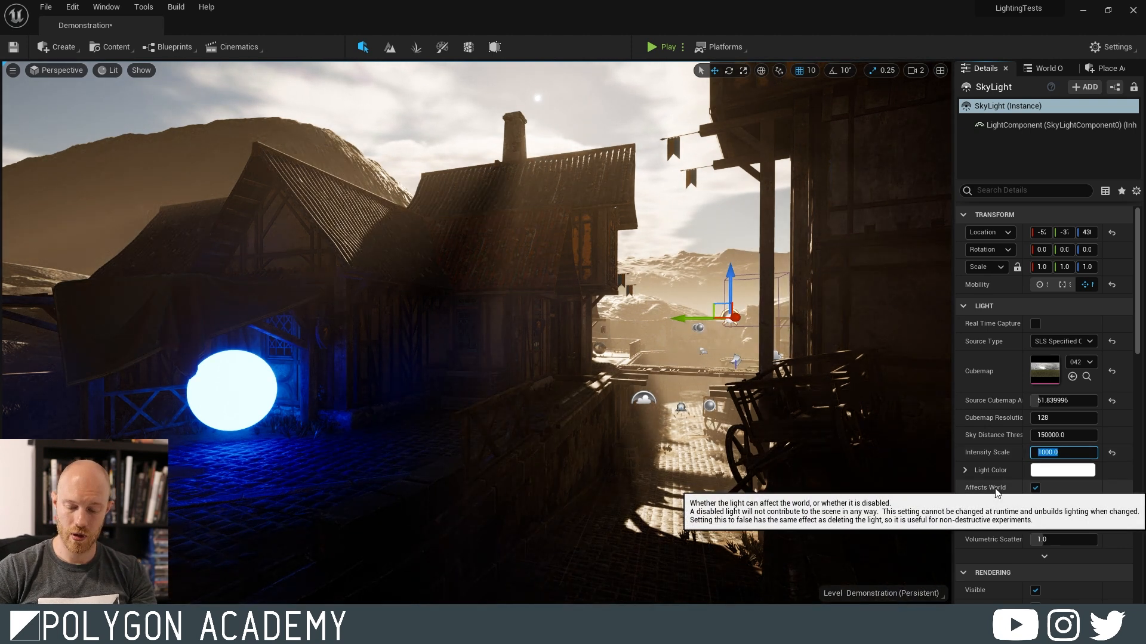
{"action": "type", "text": "10000"}
{"action": "key", "text": "Return"}
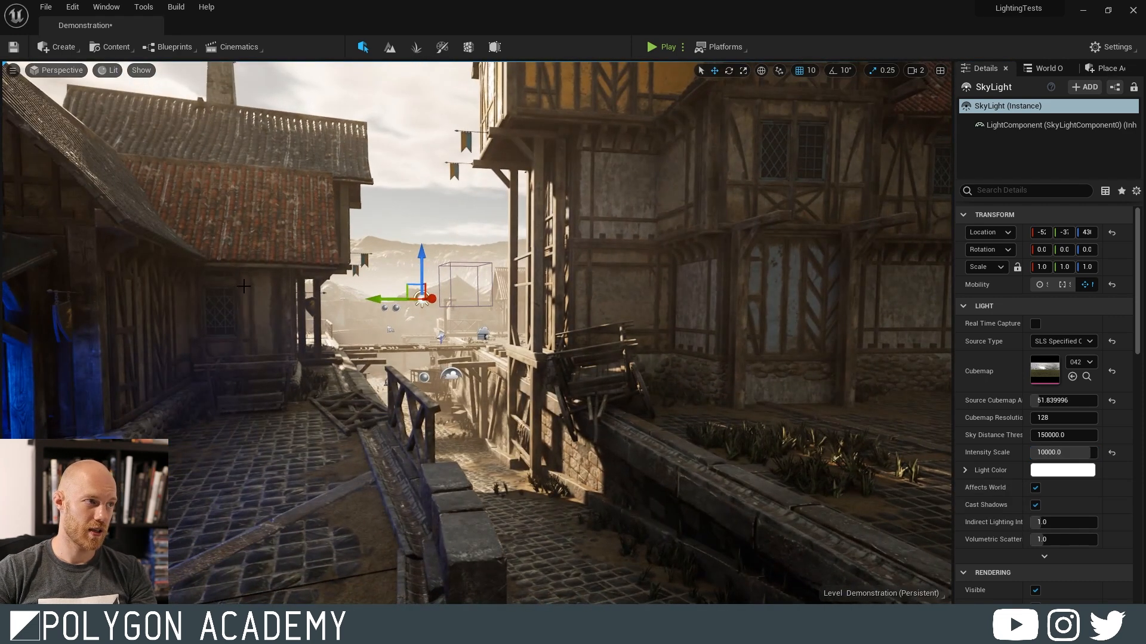
- Inspect the cubemap-lit houses and sky, then turn Real Time Capture on and set the SkyLight's Intensity Scale to 1
{"action": "right_click_drag", "start_coordinate": [694, 249], "coordinate": [602, 246]}
{"action": "right_click_drag", "start_coordinate": [680, 313], "coordinate": [850, 287]}
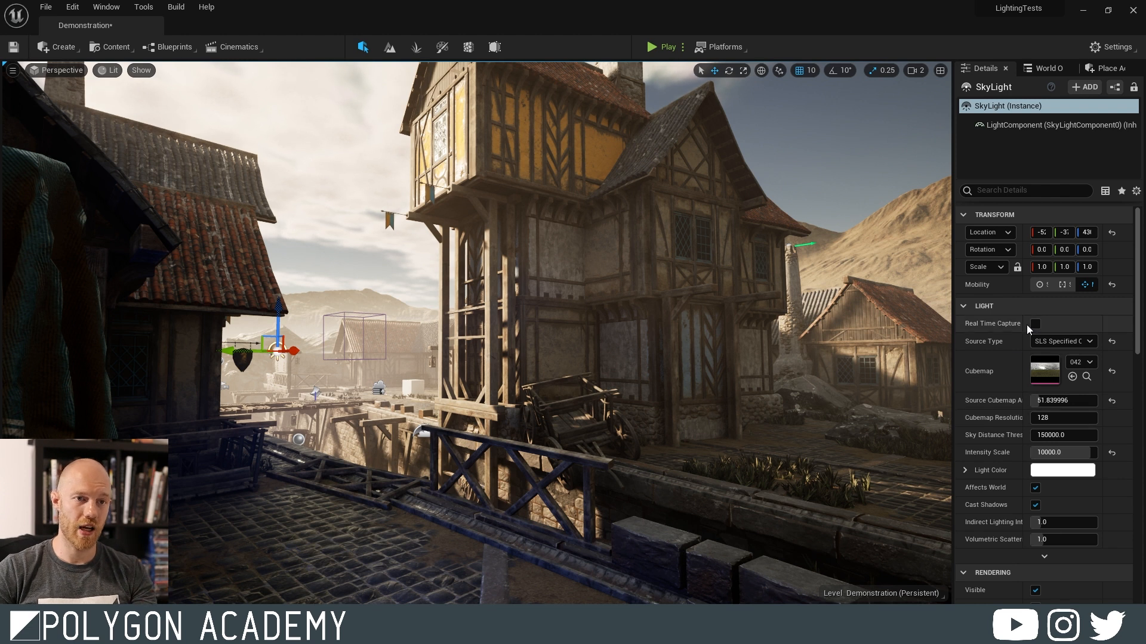
{"action": "right_click_drag", "start_coordinate": [619, 337], "coordinate": [619, 232]}
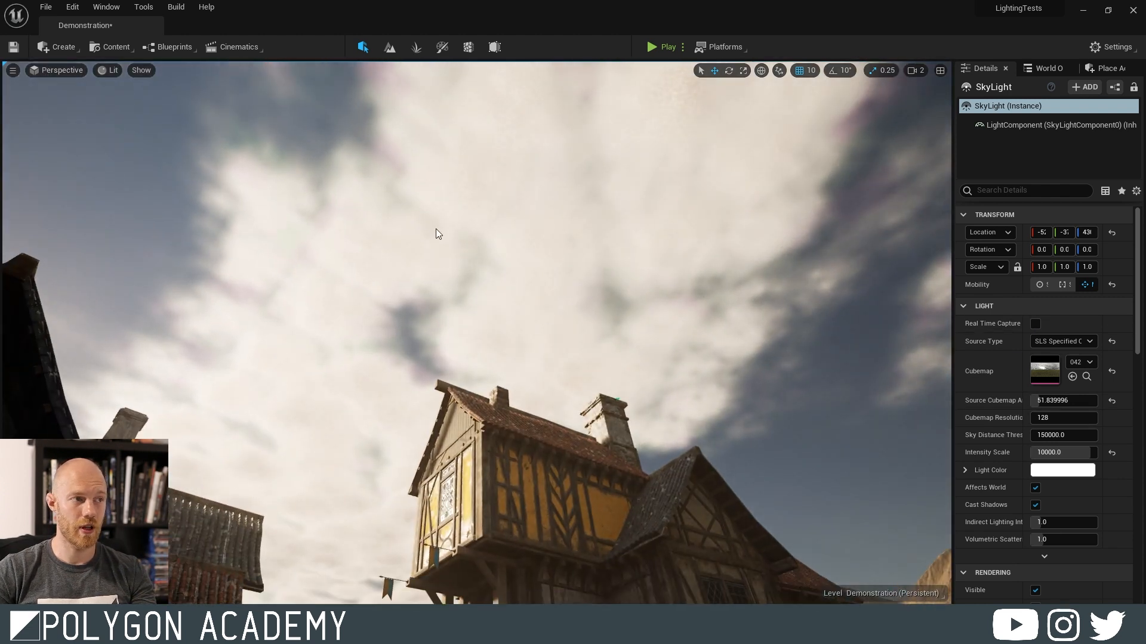
{"action": "right_click_drag", "start_coordinate": [506, 249], "coordinate": [477, 280]}
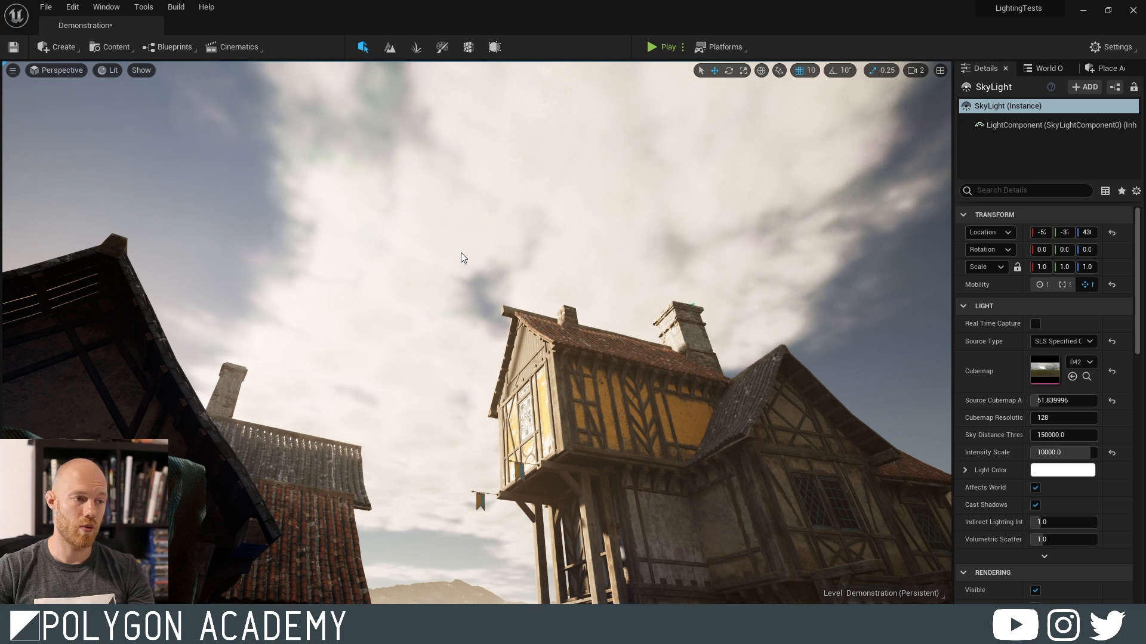
{"action": "key", "text": "f"}
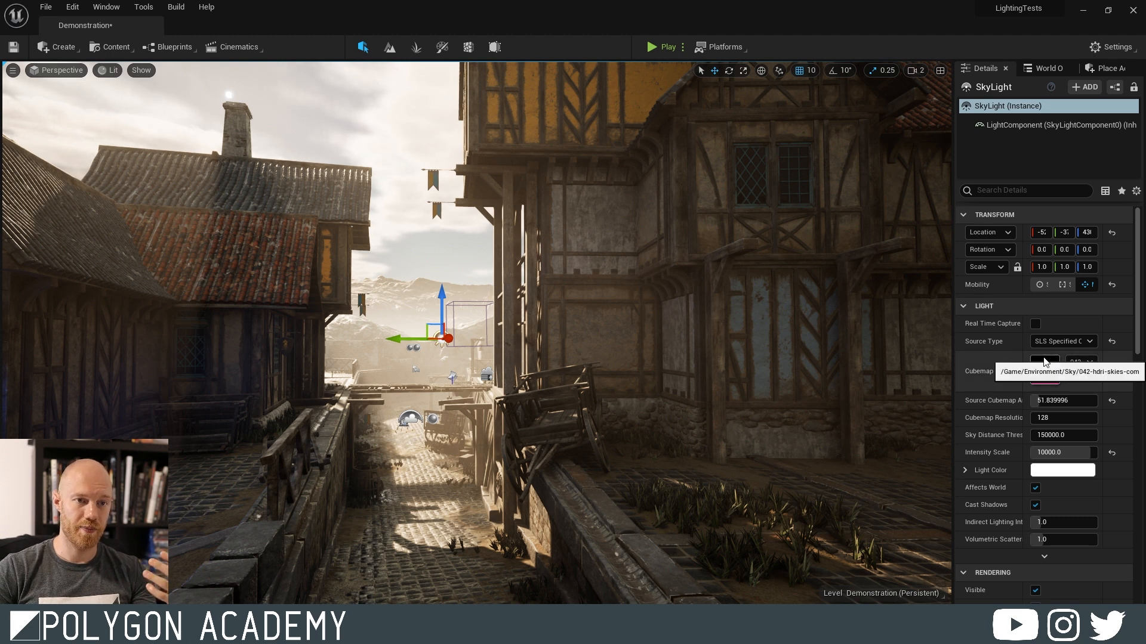
{"action": "left_click", "coordinate": [1036, 323]}
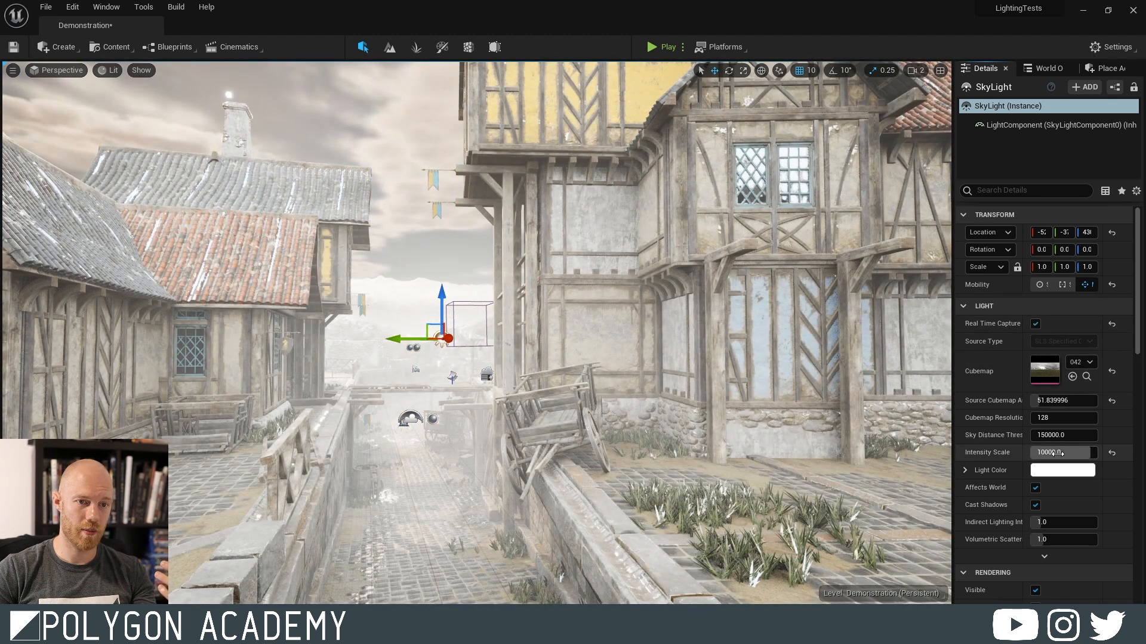
{"action": "left_click", "coordinate": [1062, 452]}
{"action": "type", "text": "1"}
{"action": "key", "text": "Return"}
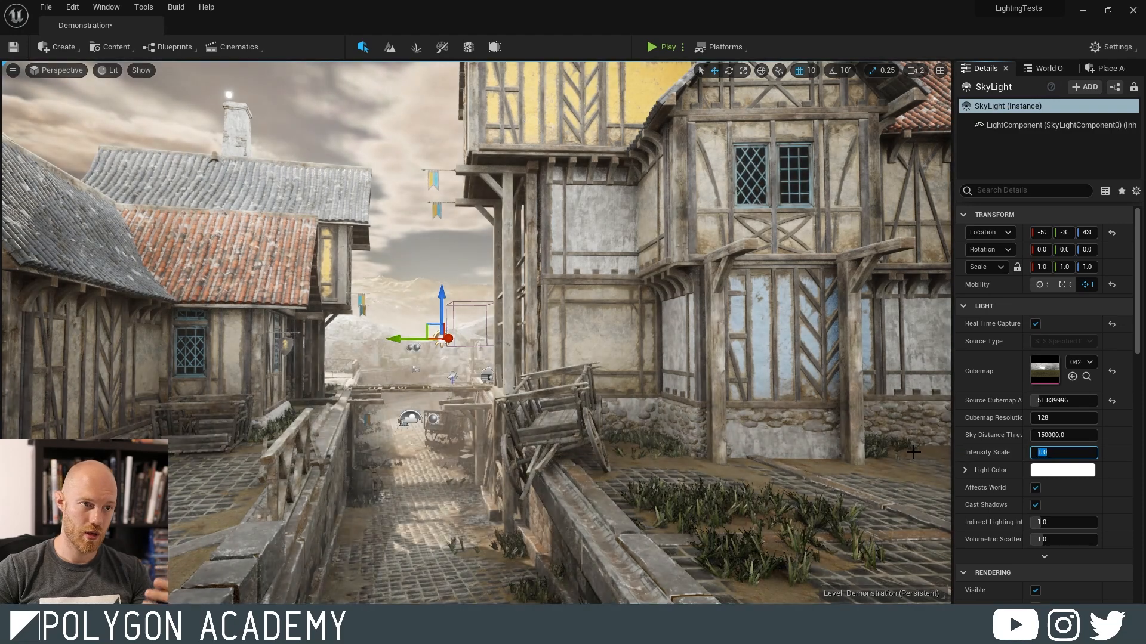
- Switch the SkyLight back to its specified cubemap by disabling Real Time Capture, and set the Intensity Scale to 10000
{"action": "key", "text": "s"}
{"action": "right_click_drag", "start_coordinate": [659, 294], "coordinate": [719, 285]}
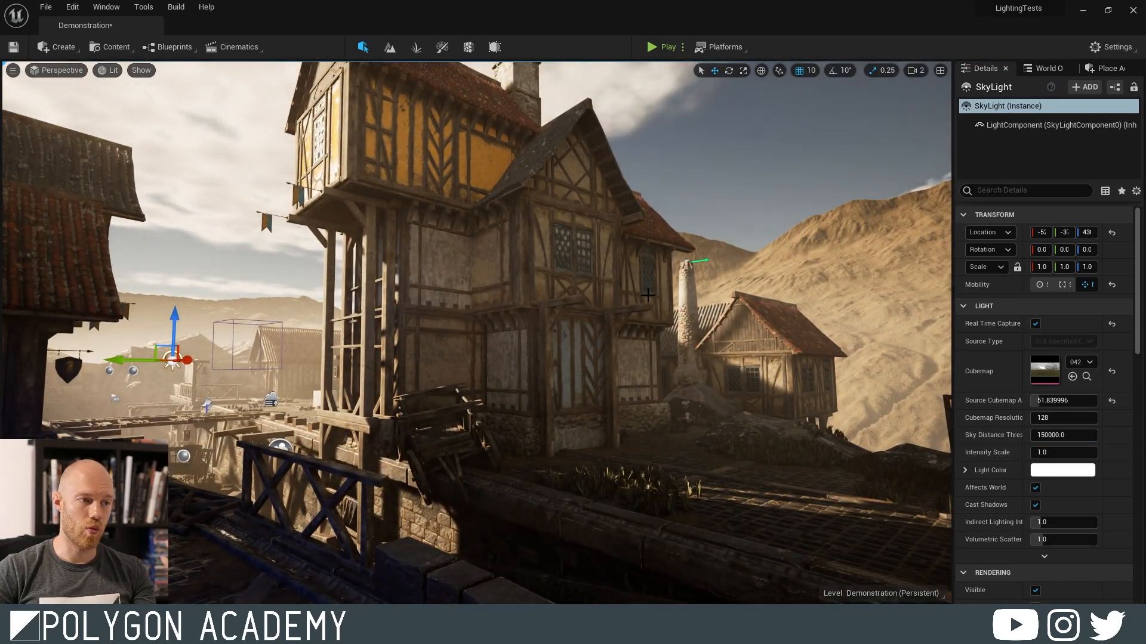
{"action": "right_click_drag", "start_coordinate": [648, 295], "coordinate": [567, 290]}
{"action": "key", "text": "w"}
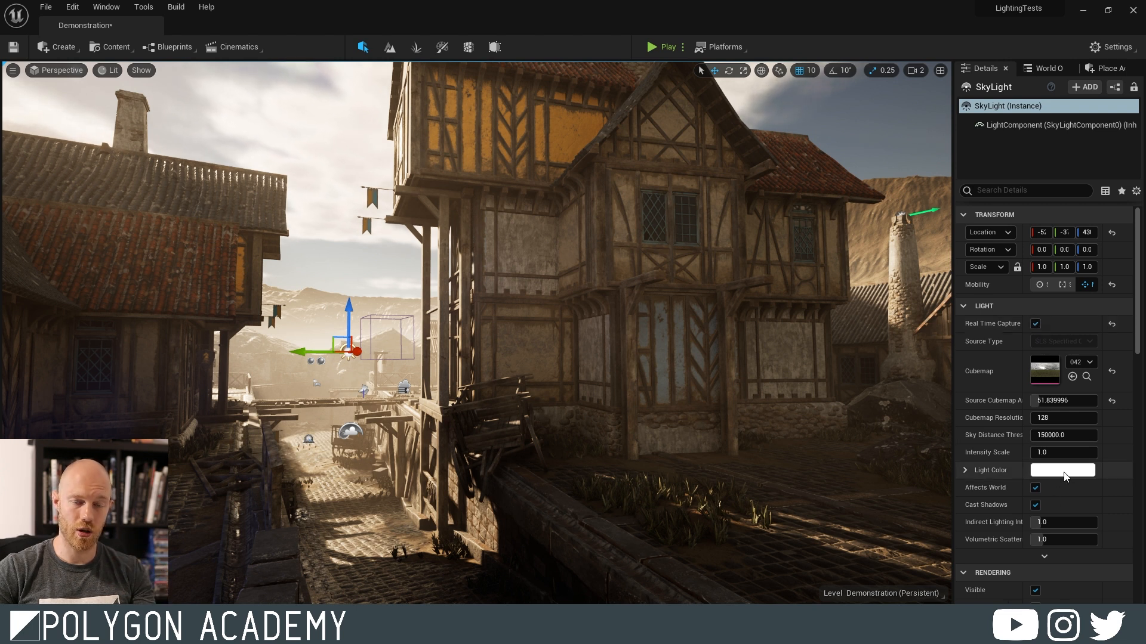
{"action": "left_click", "coordinate": [1035, 324]}
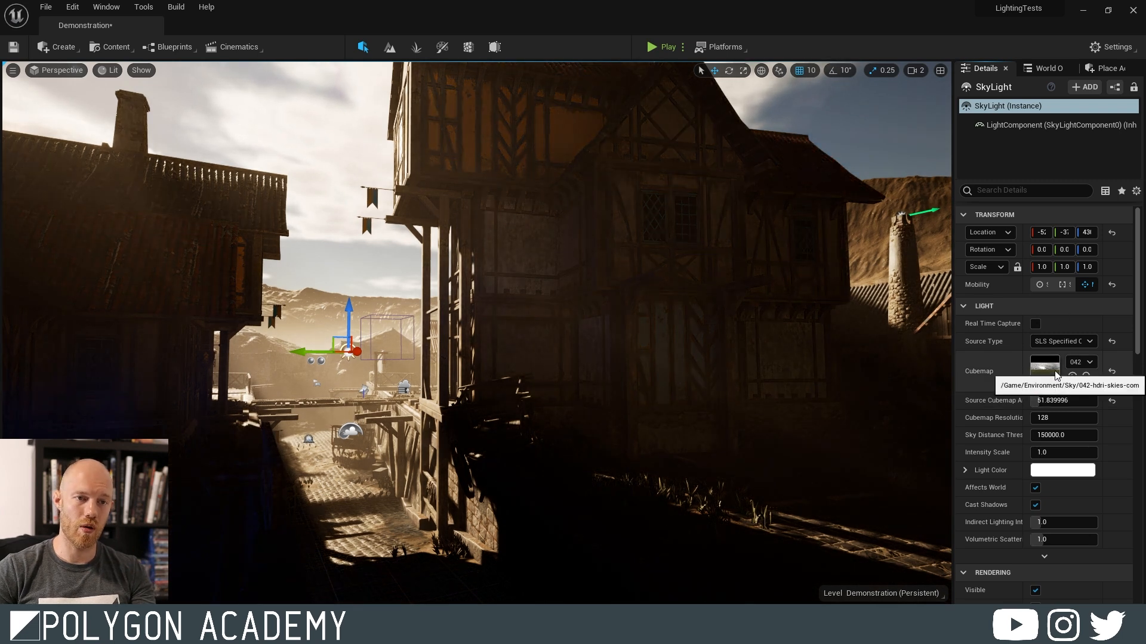
{"action": "left_click", "coordinate": [1046, 452]}
{"action": "type", "text": "1"}
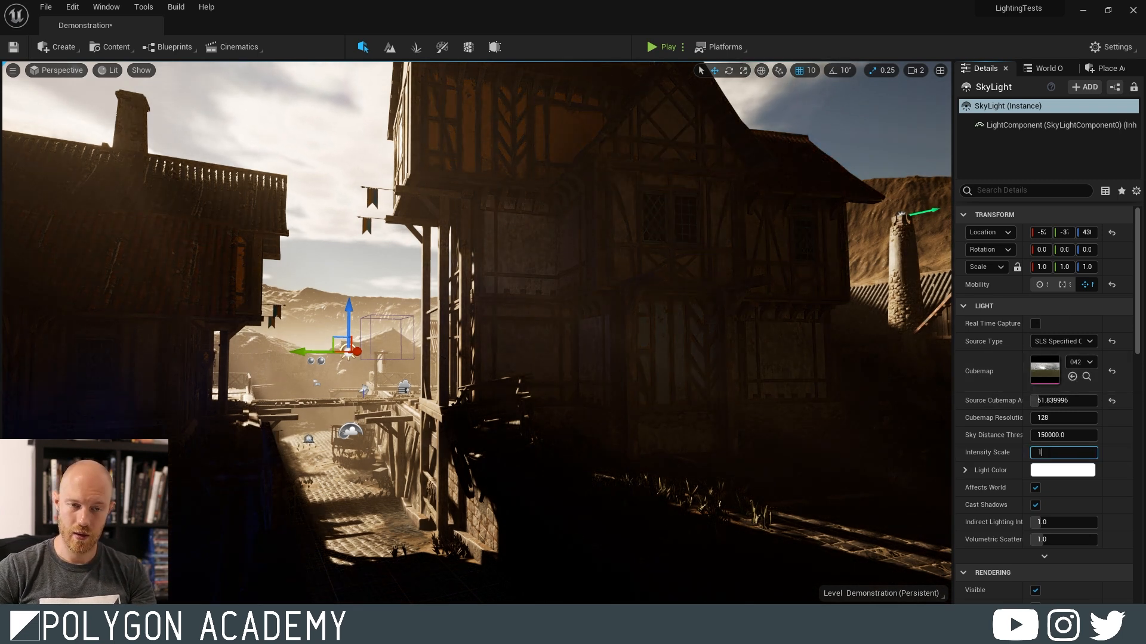
{"action": "type", "text": "0000"}
{"action": "key", "text": "Return"}
- Hide the DirectionalLight in the Lighting folder and hide the editor icons in the viewport
{"action": "right_click_drag", "start_coordinate": [365, 181], "coordinate": [238, 192]}
{"action": "right_click_drag", "start_coordinate": [691, 205], "coordinate": [776, 188]}
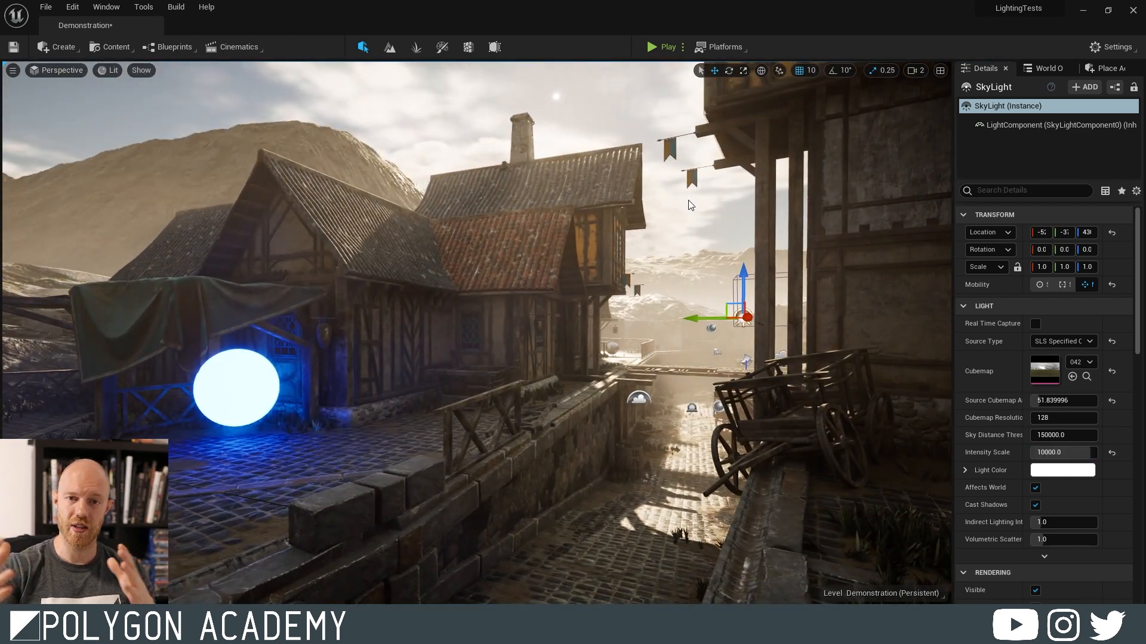
{"action": "right_click_drag", "start_coordinate": [691, 205], "coordinate": [418, 208]}
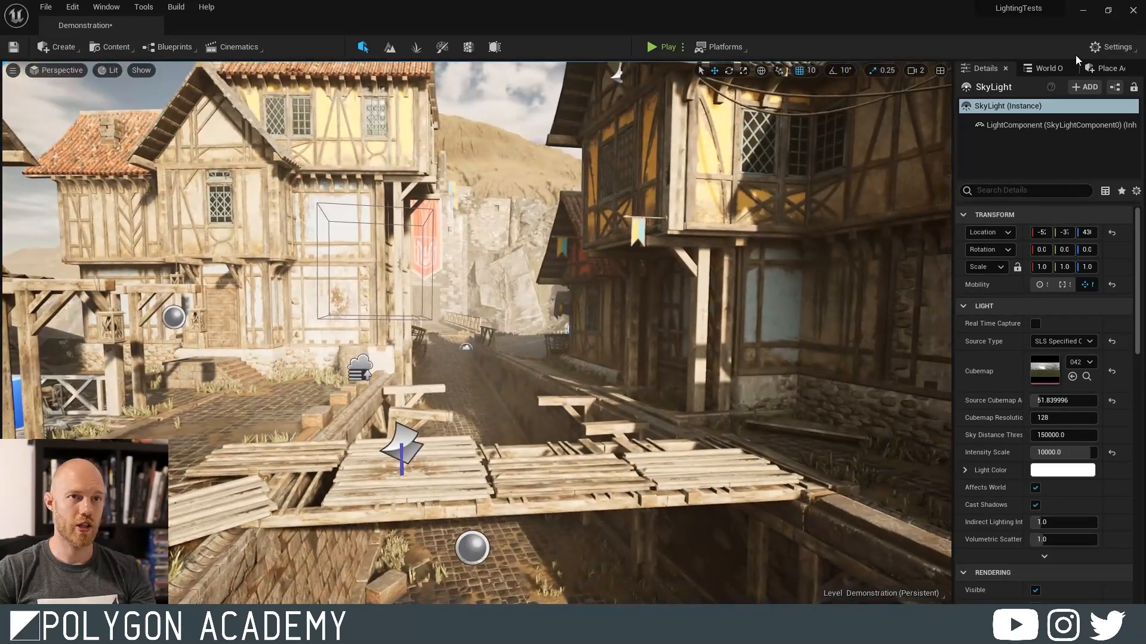
{"action": "left_click", "coordinate": [1048, 69]}
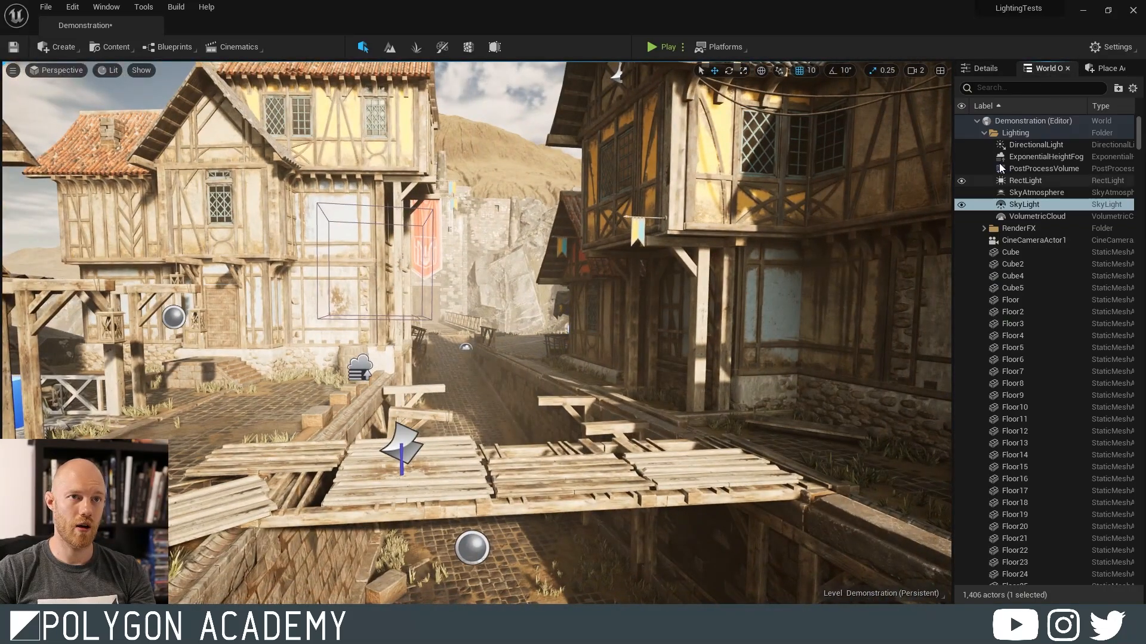
{"action": "left_click", "coordinate": [965, 145]}
{"action": "right_click_drag", "start_coordinate": [859, 203], "coordinate": [496, 202]}
{"action": "key", "text": "g"}
- Examine the houses and sky with only the SkyLight cubemap lighting them, and show the SkyLight's details
{"action": "right_click_drag", "start_coordinate": [537, 334], "coordinate": [640, 333]}
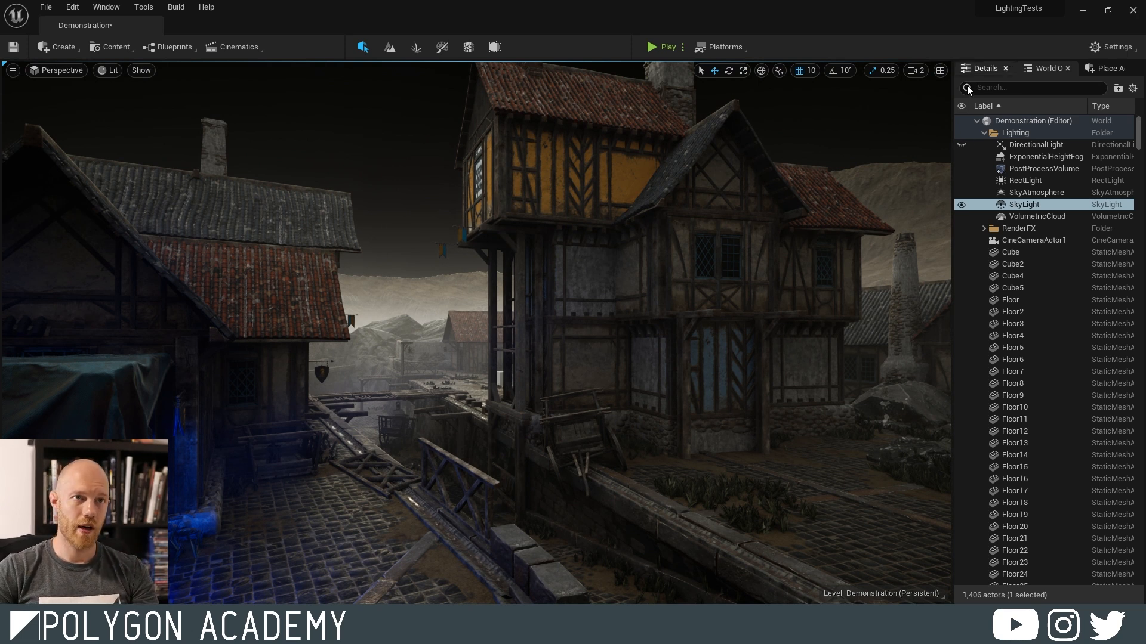
{"action": "right_click_drag", "start_coordinate": [811, 334], "coordinate": [668, 251]}
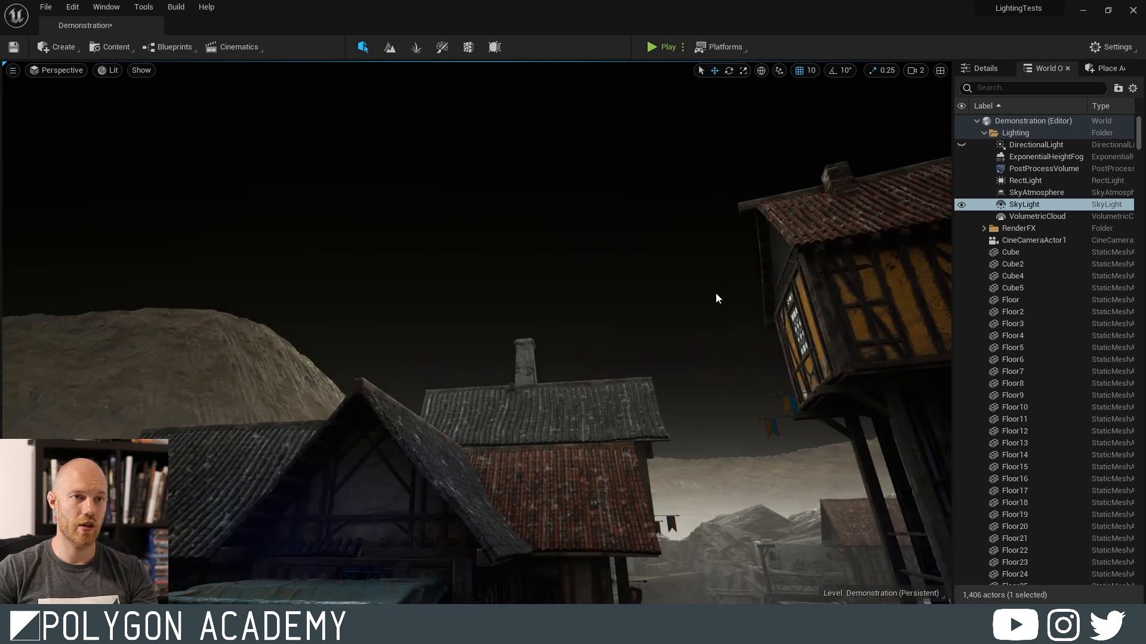
{"action": "right_click_drag", "start_coordinate": [715, 292], "coordinate": [800, 337]}
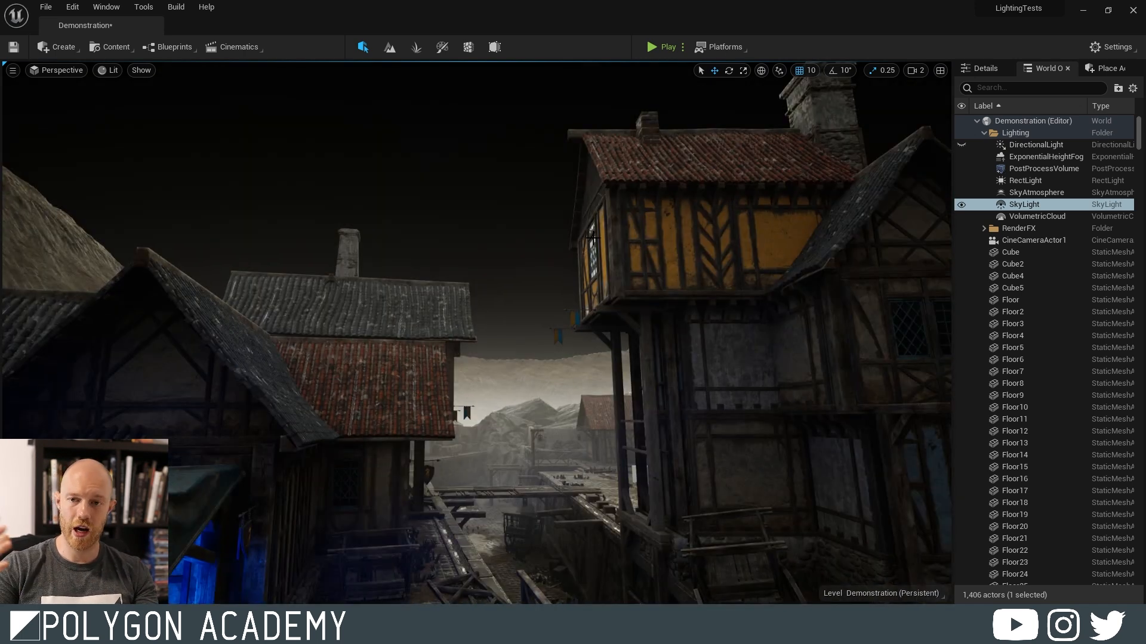
{"action": "left_click", "coordinate": [985, 69]}
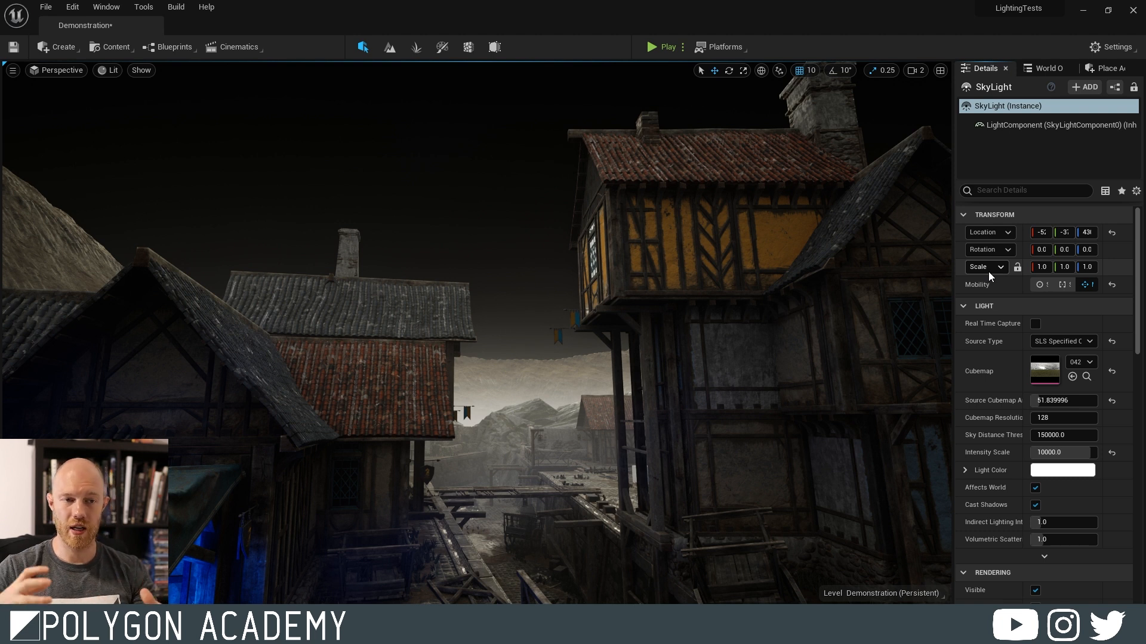
- Rotate the SkyLight's source cubemap angle to about 115 degrees and inspect the 042 HDRI cubemap texture in its own editor
{"action": "mouse_move", "coordinate": [499, 352]}
{"action": "right_mouse_down"}
{"action": "mouse_move", "coordinate": [502, 394]}
{"action": "mouse_move", "coordinate": [499, 348]}
{"action": "right_mouse_up"}
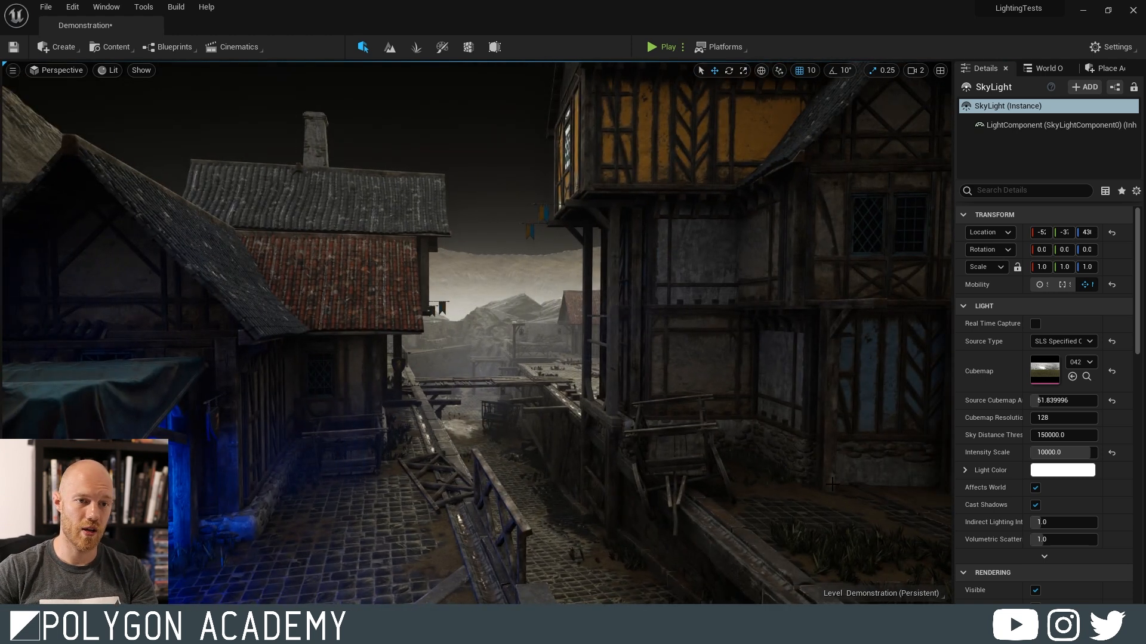
{"action": "left_click_drag", "start_coordinate": [1064, 400], "coordinate": [1100, 400]}
{"action": "double_click", "coordinate": [1046, 377]}
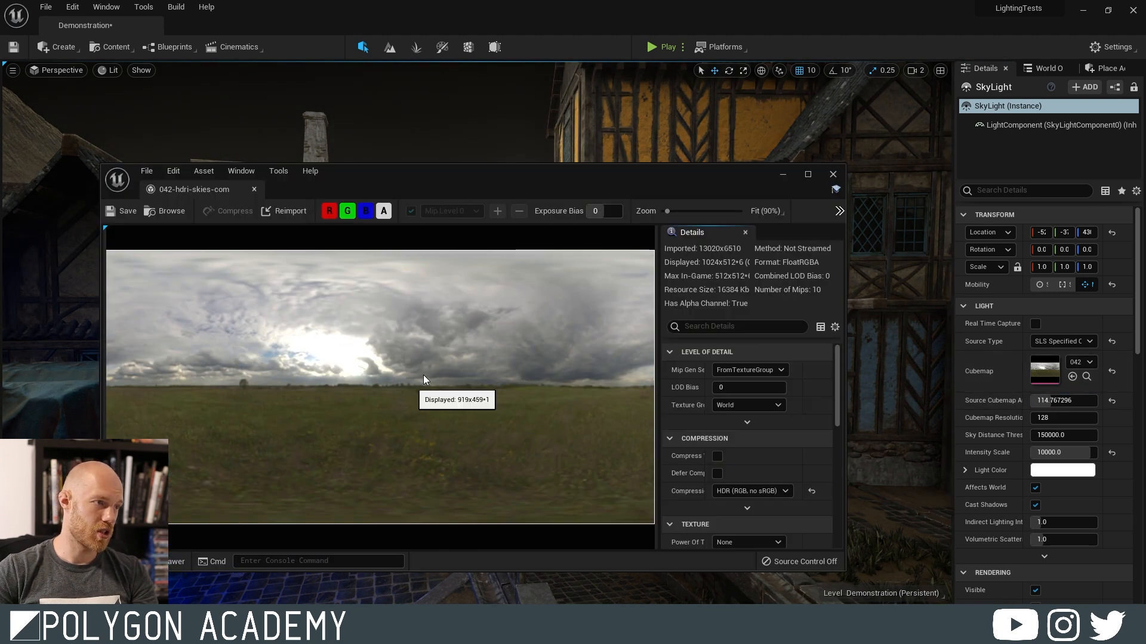
{"action": "left_click", "coordinate": [833, 174]}
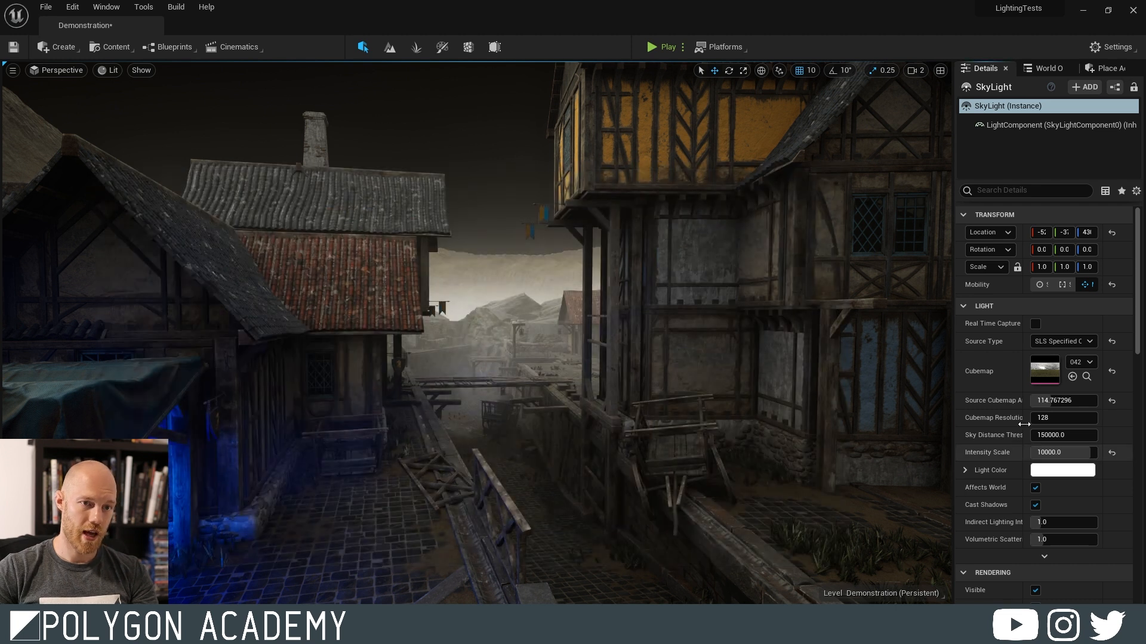
- Try a source cubemap angle of about 31 degrees, settle on about 201 degrees, and examine the light on the village houses
{"action": "left_click_drag", "start_coordinate": [1050, 400], "coordinate": [1009, 400]}
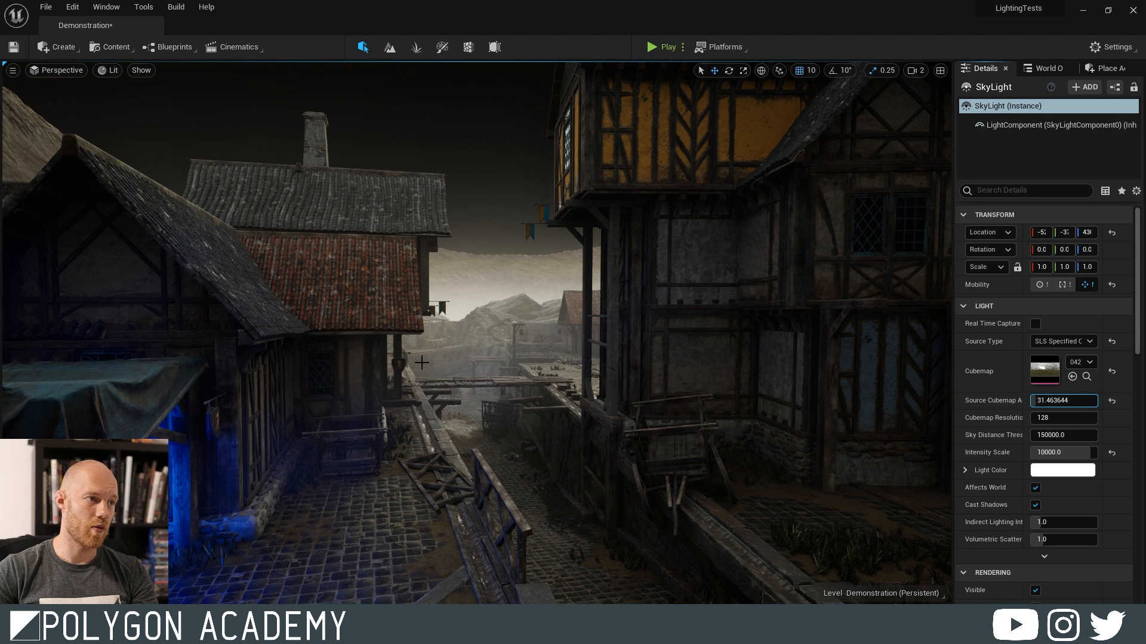
{"action": "mouse_move", "coordinate": [1045, 400]}
{"action": "left_mouse_down"}
{"action": "mouse_move", "coordinate": [1092, 400]}
{"action": "mouse_move", "coordinate": [1068, 401]}
{"action": "left_mouse_up"}
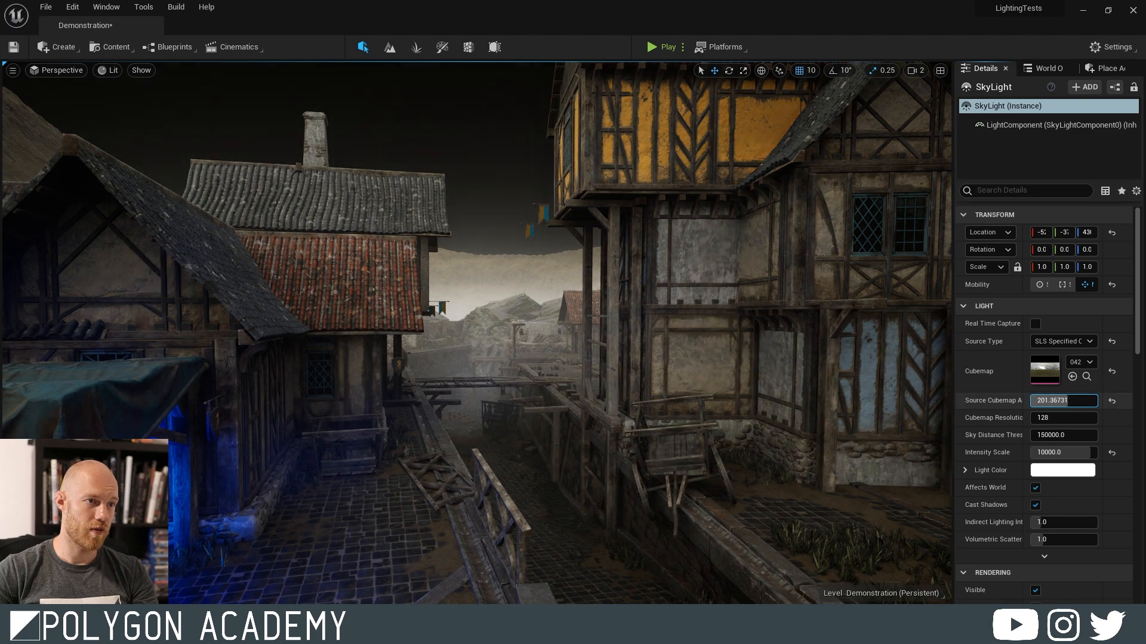
{"action": "right_click_drag", "start_coordinate": [445, 426], "coordinate": [376, 445]}
{"action": "right_click_drag", "start_coordinate": [758, 373], "coordinate": [550, 485]}
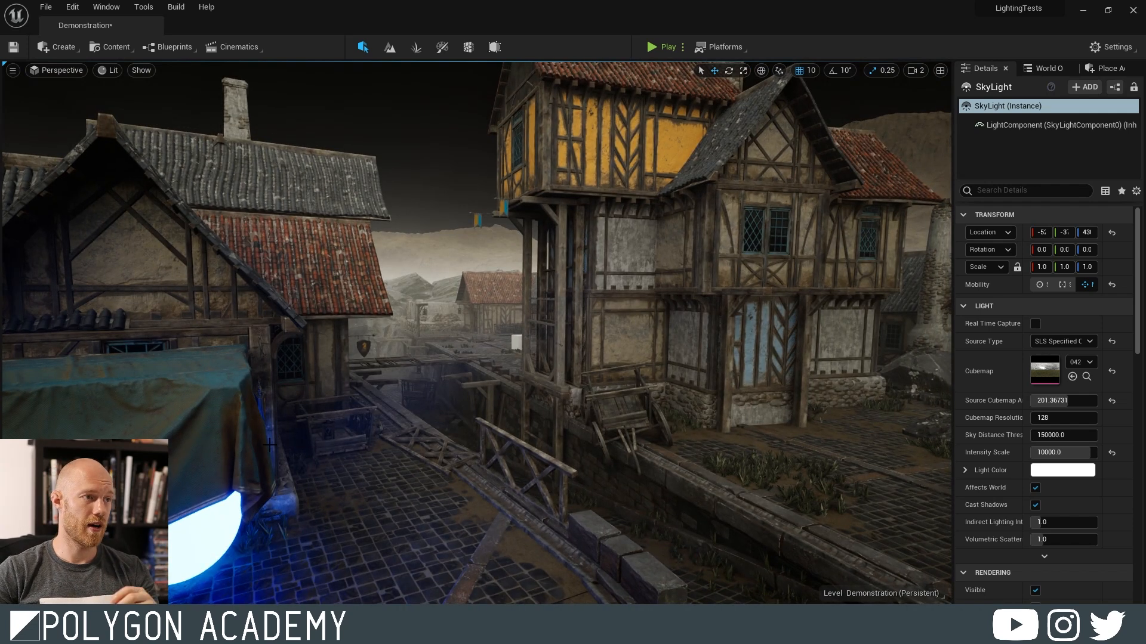
{"action": "right_click_drag", "start_coordinate": [369, 420], "coordinate": [467, 360]}
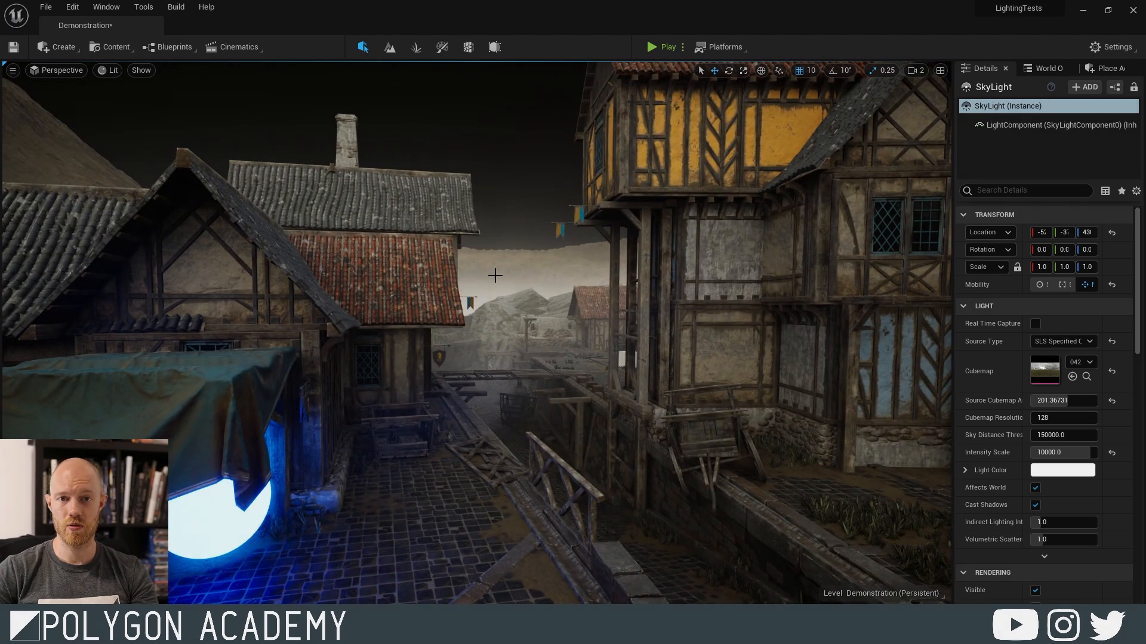